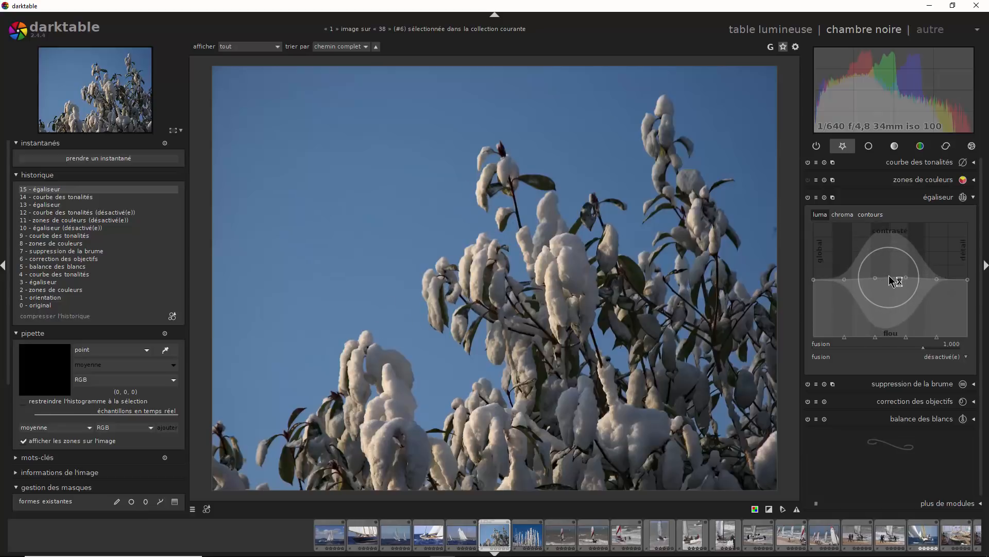
- Try raising the equalizer's luma contrast at the middle scales, check the upper branches at 100% zoom, and reset the curve
left_click_drag(889, 275, 879, 257)
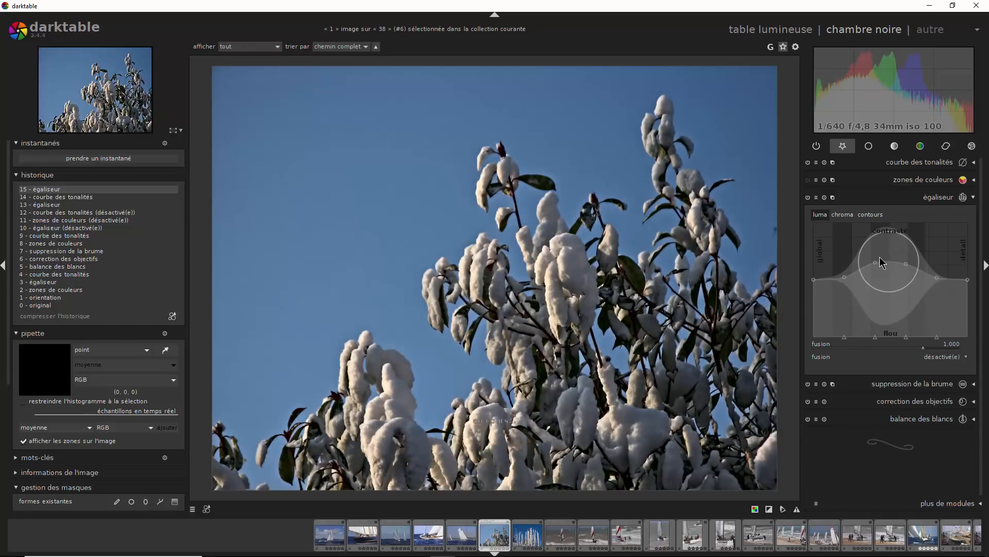
left_click(183, 133)
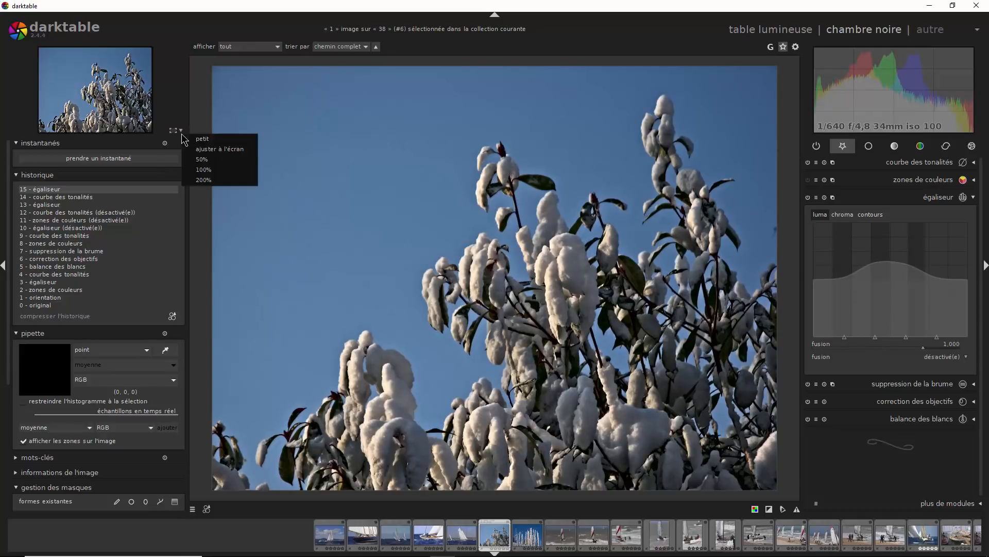
left_click(213, 172)
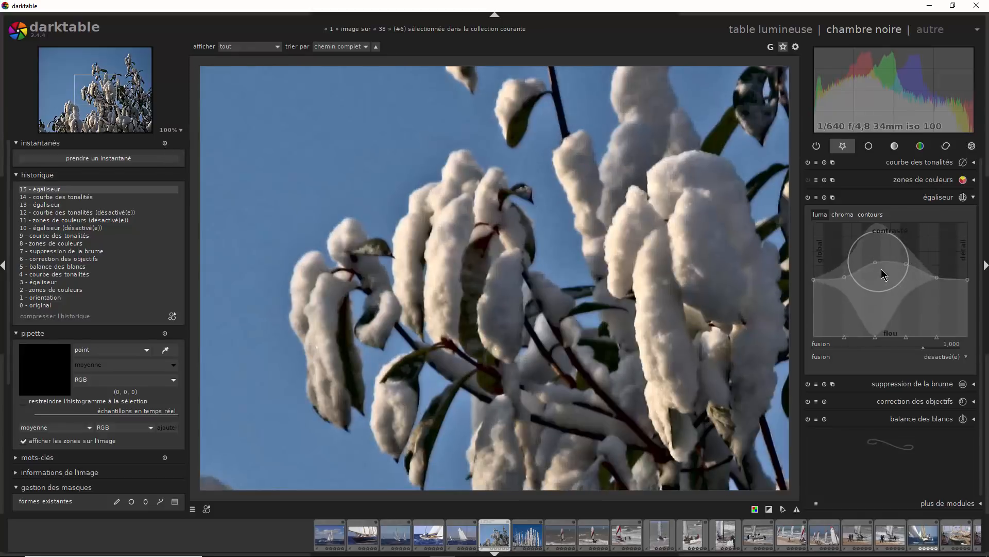
left_click_drag(554, 181, 406, 392)
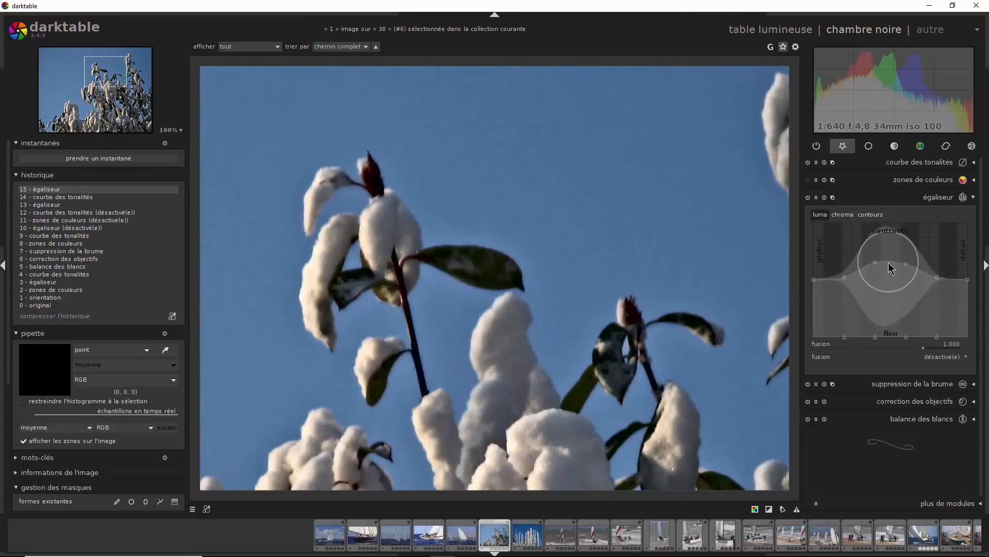
double_click(888, 264)
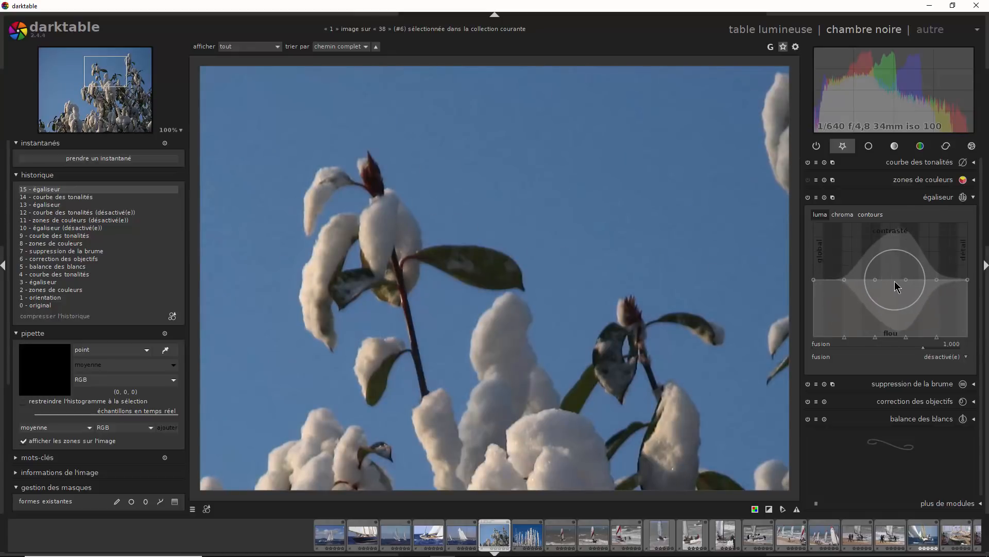
- Zoom out to 74% and raise the luma contrast curve at its fourth node, towards the fine details
left_click_drag(894, 281, 892, 257)
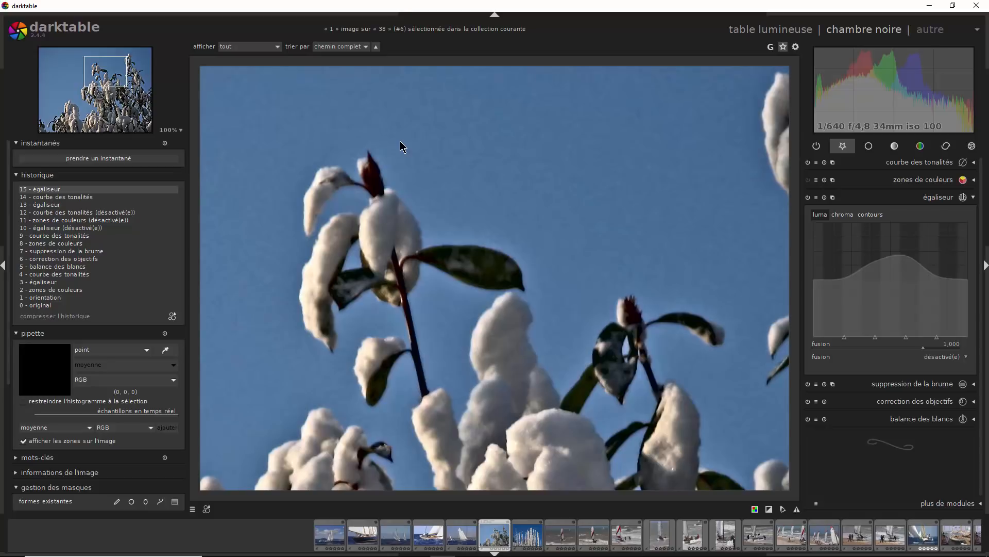
scroll(547, 395, "down", 2)
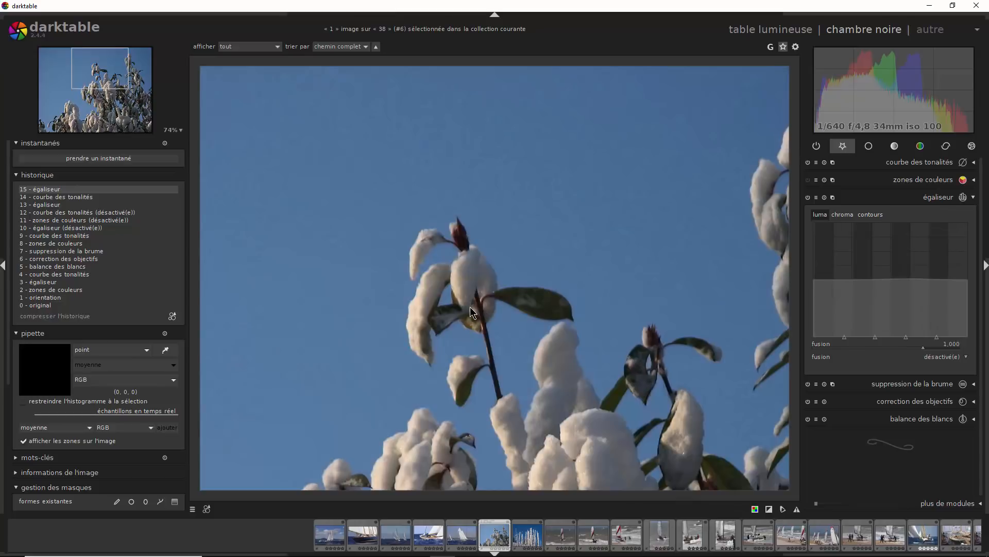
left_click_drag(907, 279, 910, 252)
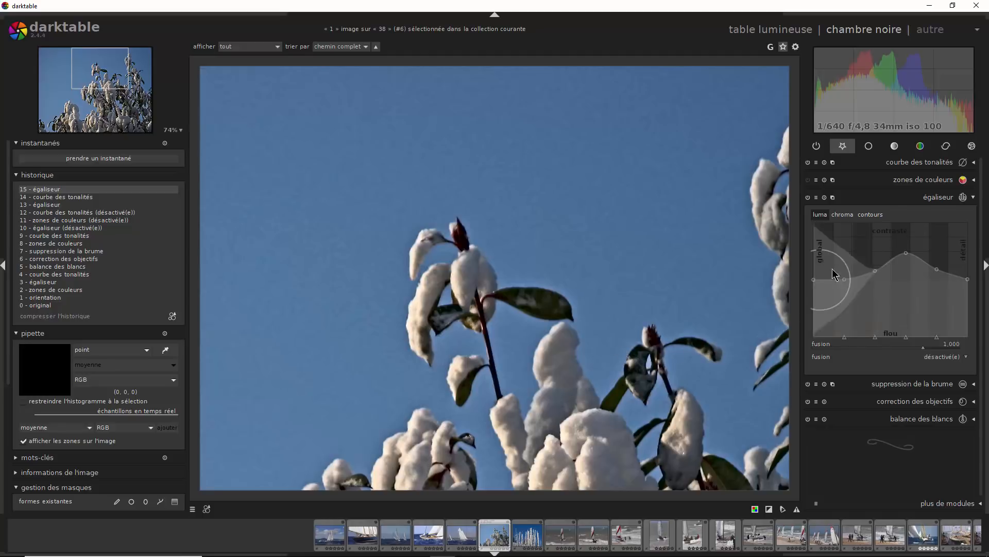
- Raise the equalizer's contours curve to a peak at its fourth node, resetting the curve once before reshaping it
left_click(871, 215)
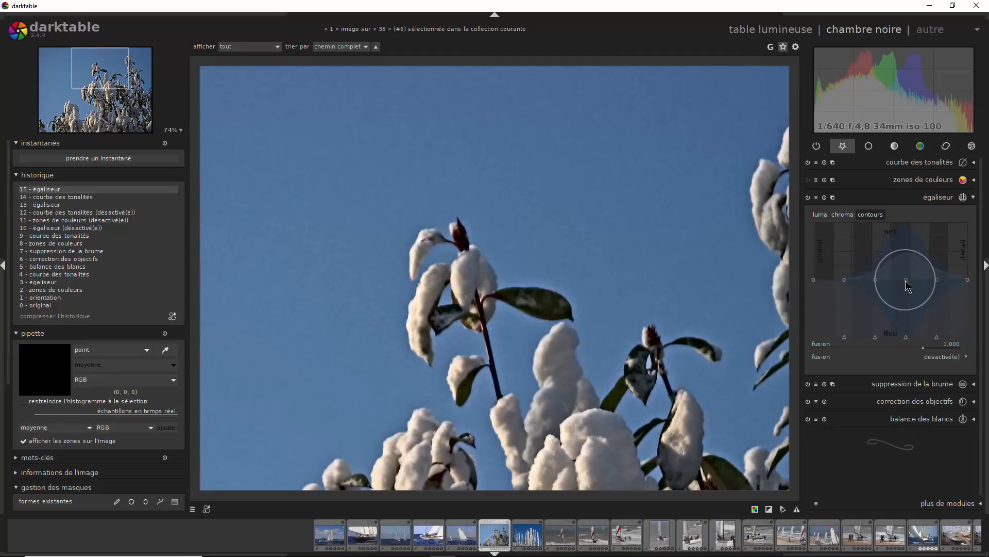
left_click_drag(905, 280, 900, 239)
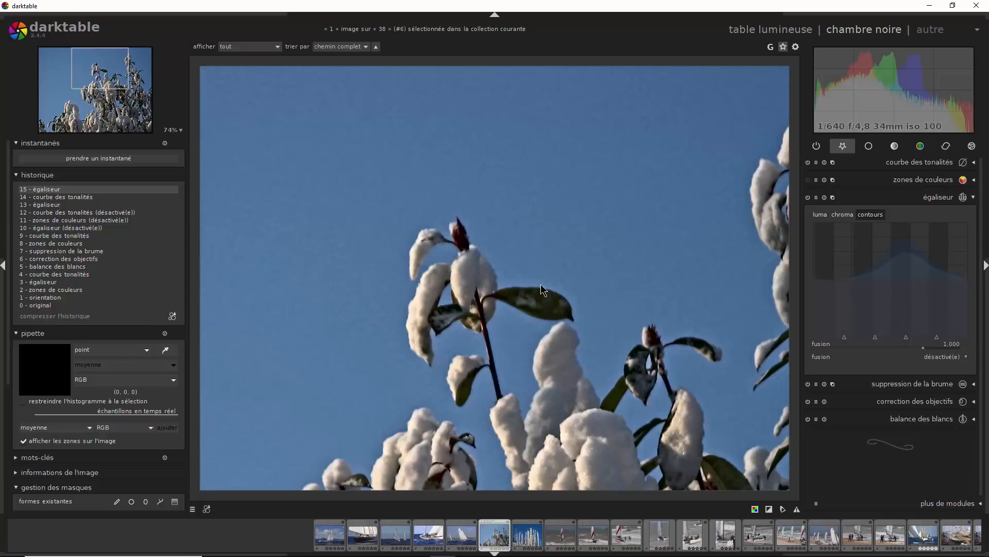
double_click(907, 239)
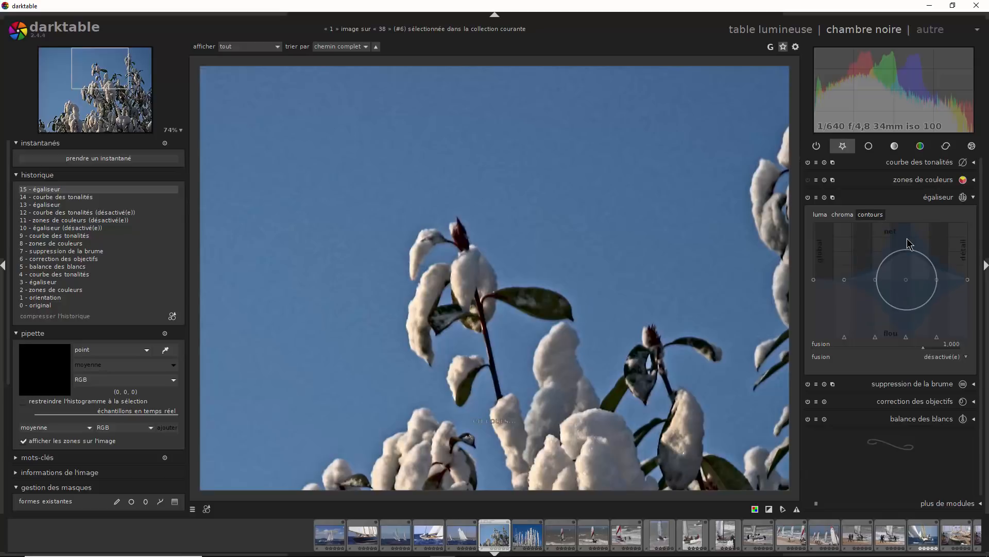
left_click_drag(906, 270, 911, 238)
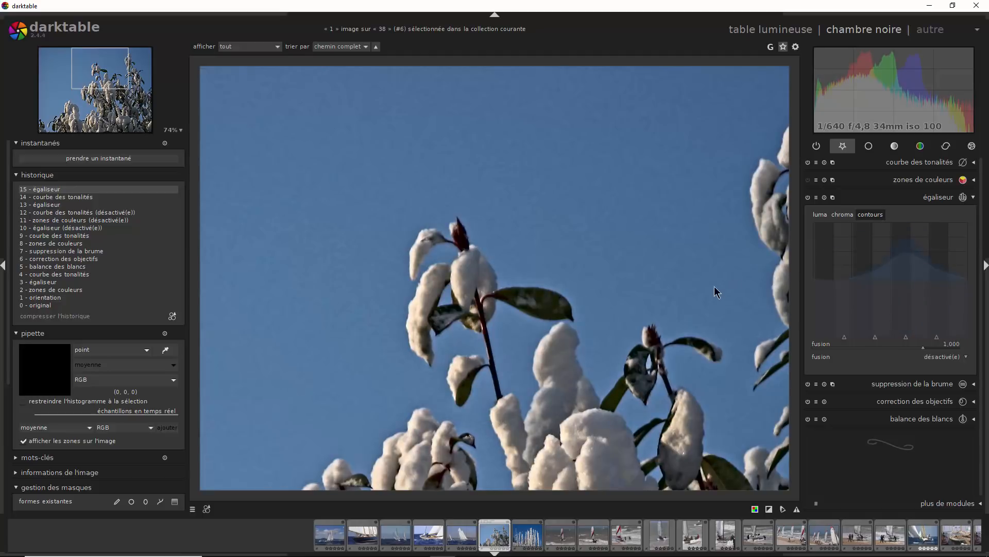
- Fine-tune the luma contrast peak at the fourth node, comparing the photo with the equalizer off and on
left_click(819, 214)
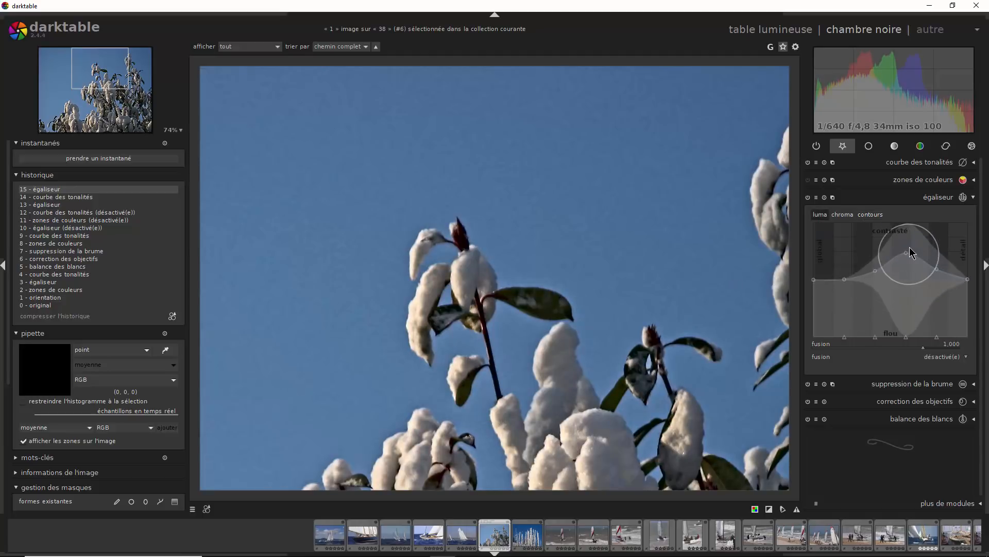
left_click_drag(907, 252, 907, 258)
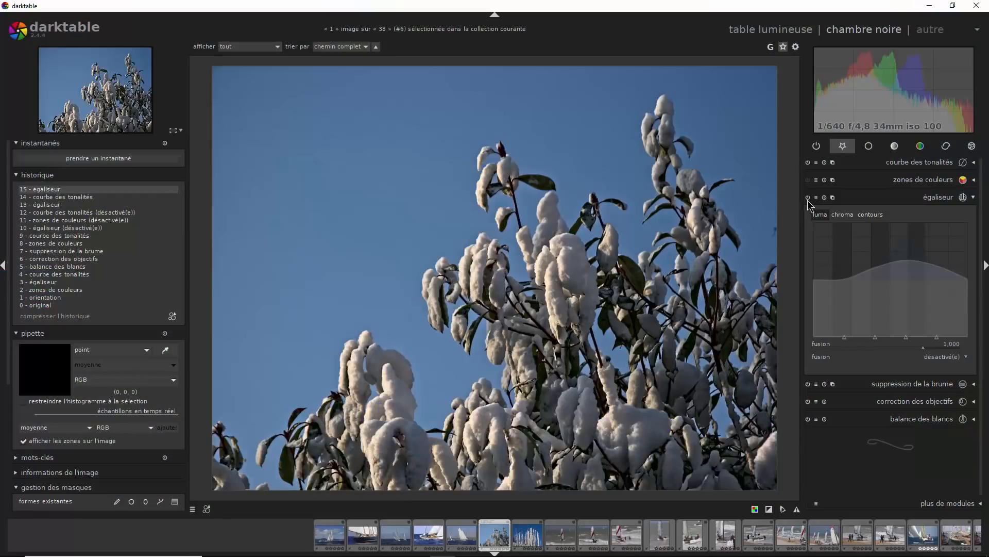
left_click(808, 199)
left_click(808, 199)
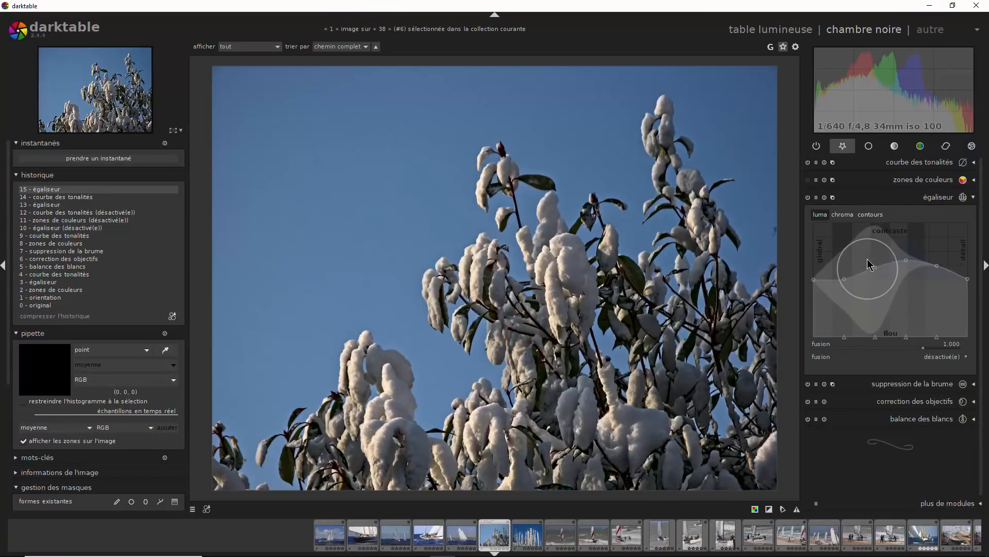
left_click_drag(903, 244, 908, 240)
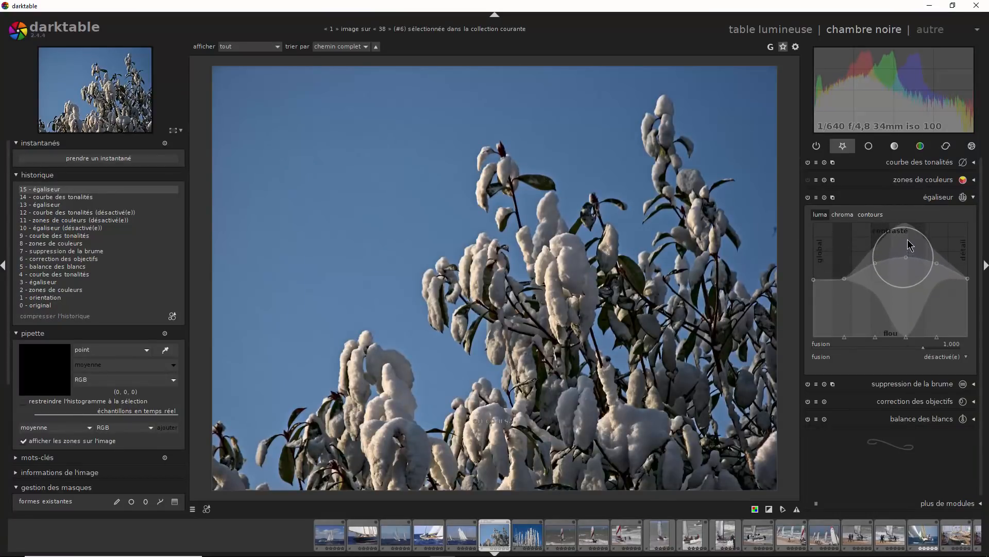
- Broaden the contours curve by raising the nodes around its peak, and inspect the upper branches at 100% zoom
left_click(871, 214)
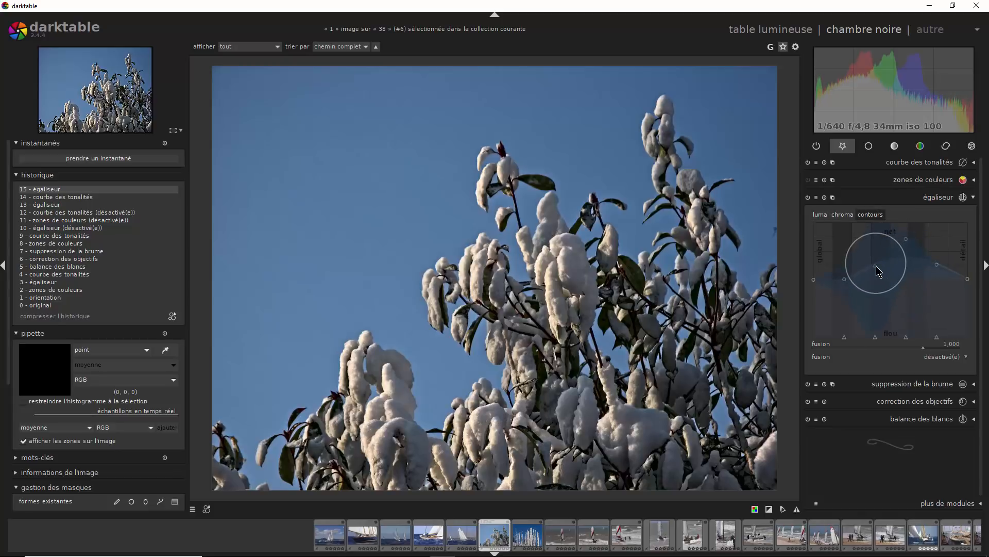
left_click_drag(875, 265, 868, 246)
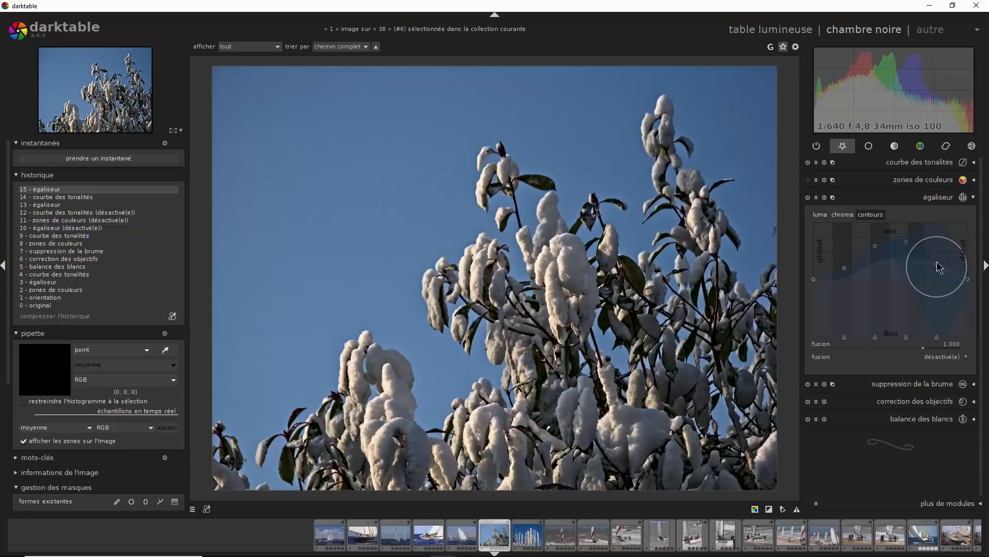
left_click_drag(936, 262, 943, 250)
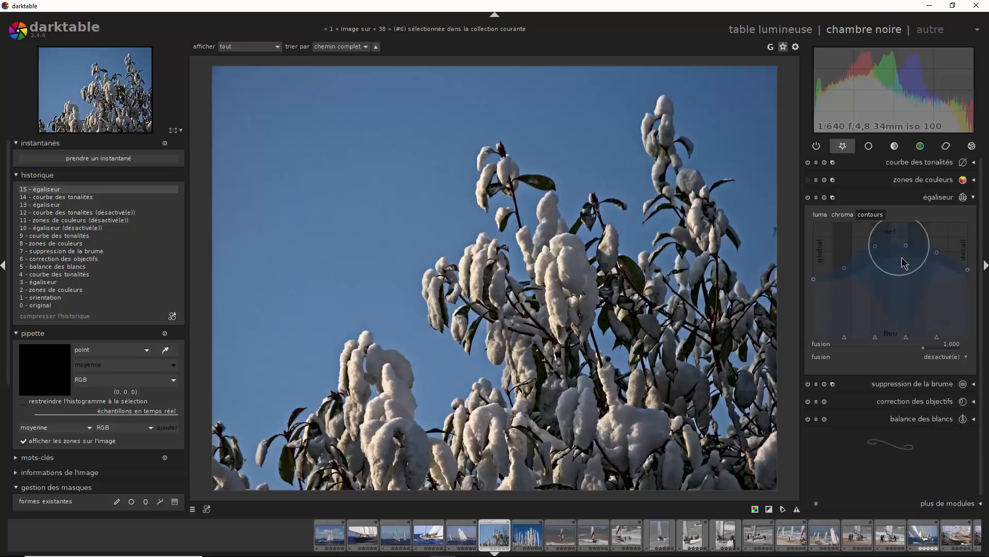
left_click_drag(907, 251, 883, 242)
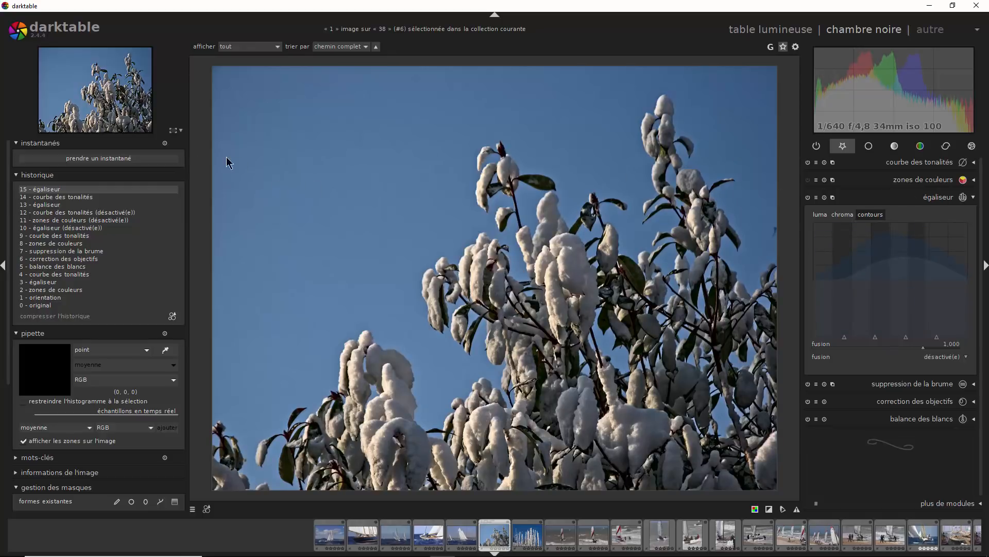
left_click(173, 132)
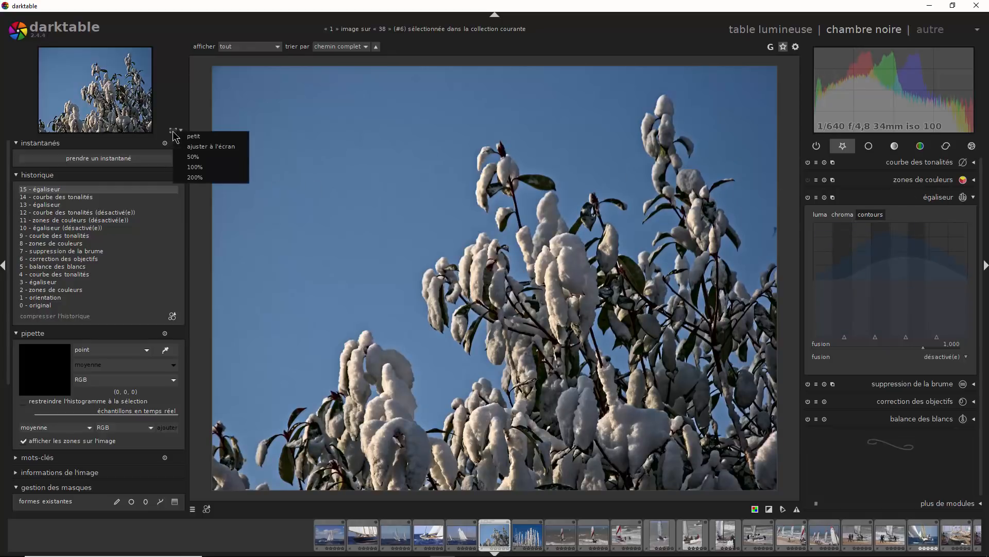
left_click(197, 167)
left_click_drag(546, 165, 460, 435)
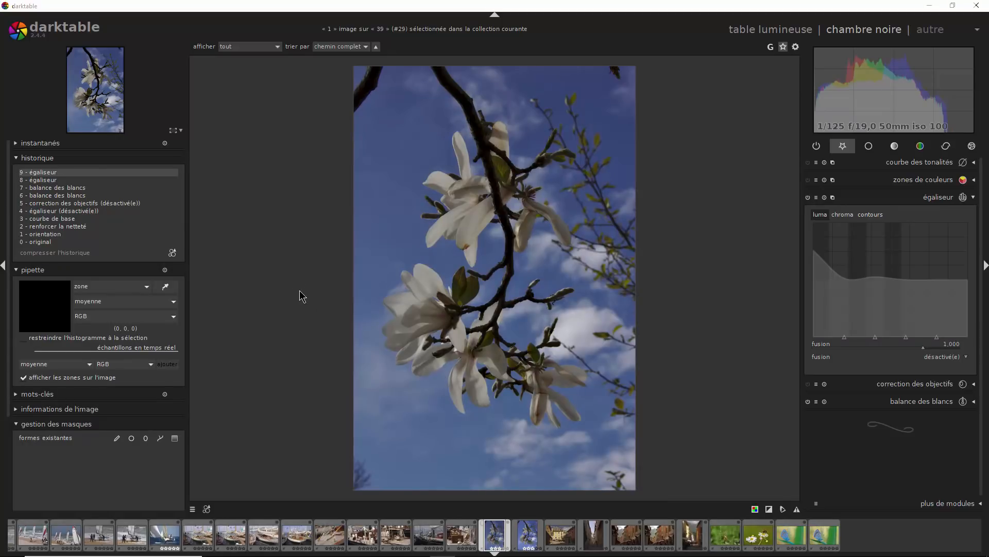
- On the magnolia photo, reset the luma curve, try raising its coarsest global node, and reset it again
double_click(877, 273)
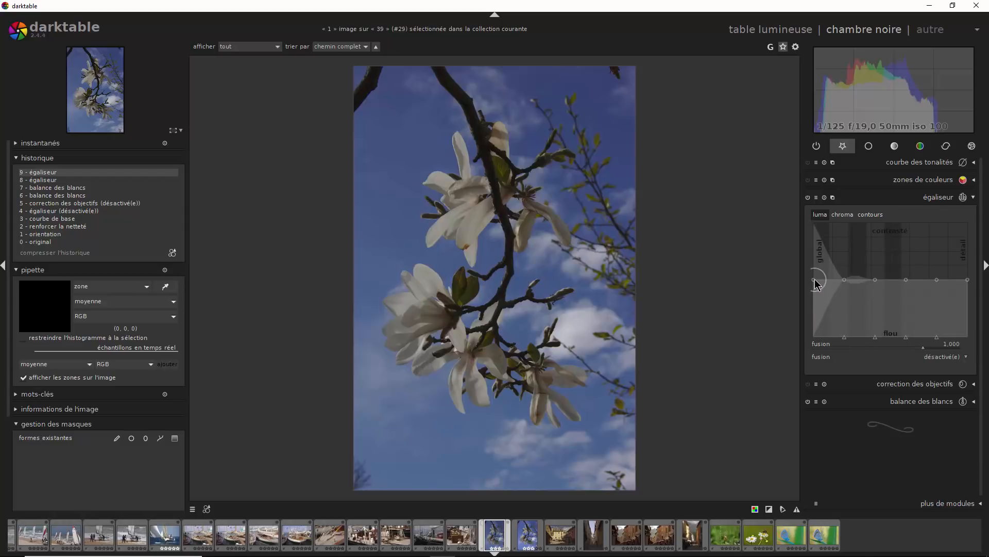
left_click_drag(815, 278, 815, 256)
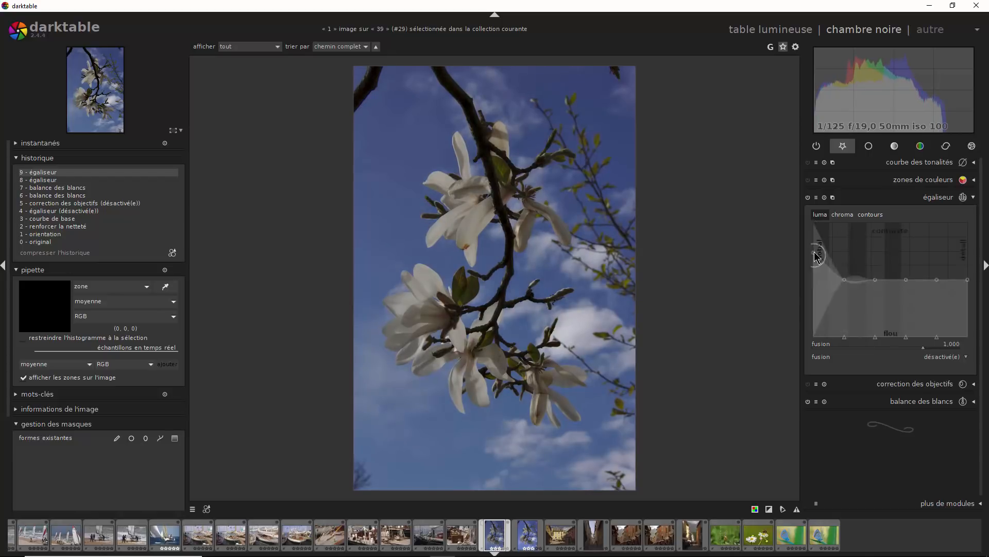
double_click(815, 253)
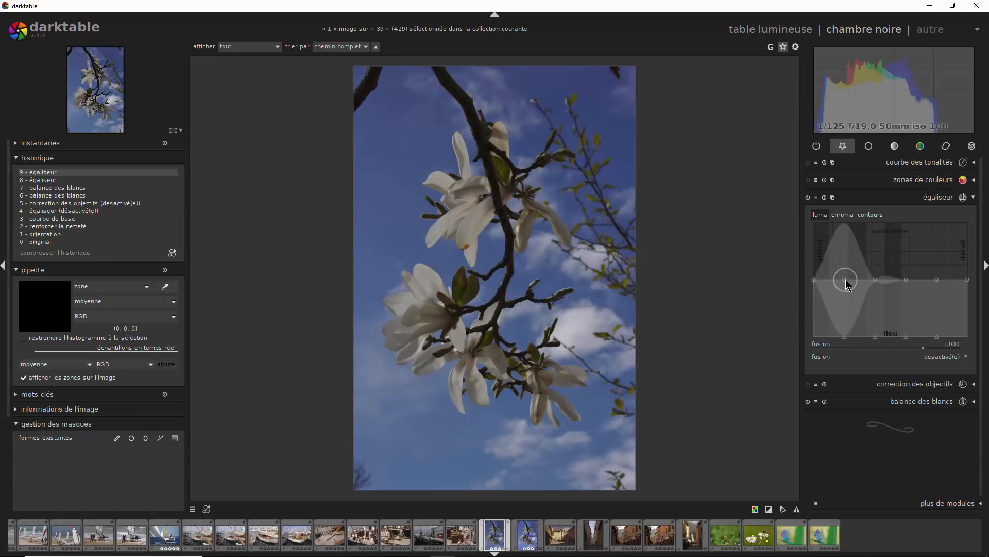
- Try raising the luma contrast at separate nodes with a narrow influence radius, from the second node towards the detail end
left_click_drag(847, 278, 848, 258)
double_click(848, 261)
left_click_drag(846, 280, 849, 266)
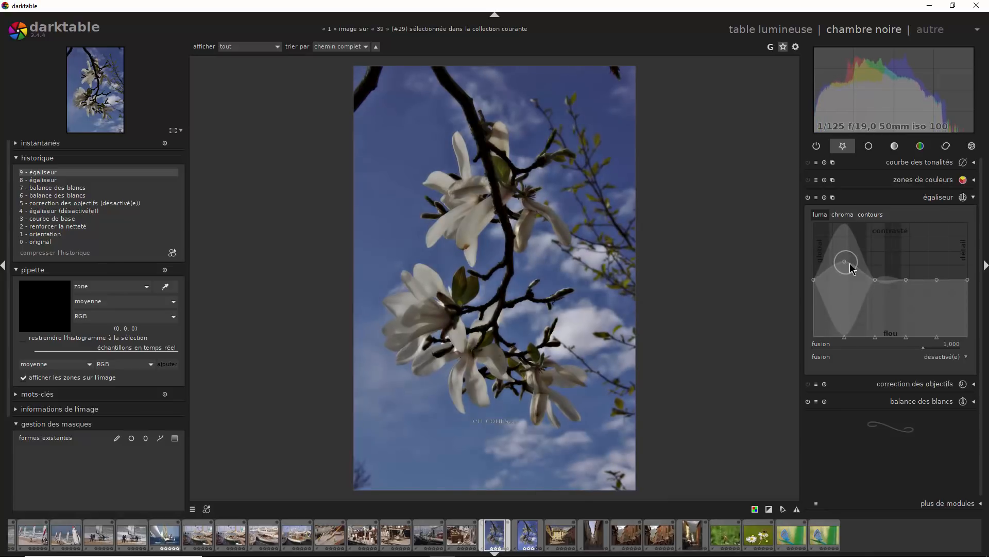
mouse_move(849, 283)
left_mouse_down()
mouse_move(849, 298)
mouse_move(854, 268)
left_mouse_up()
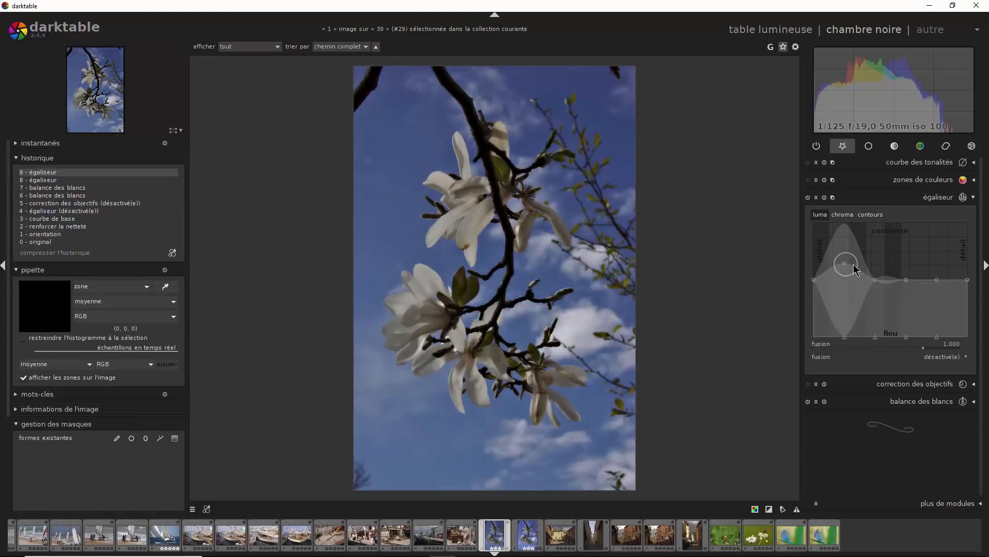
left_click_drag(854, 268, 906, 279)
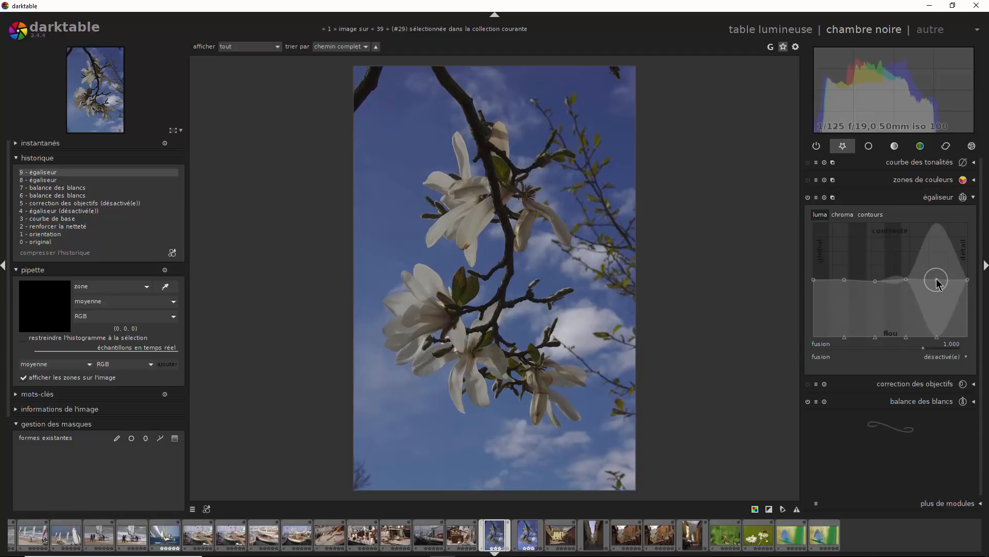
left_click_drag(937, 275, 972, 280)
- On the next magnolia image, raise the coarsest luma node with a wide influence radius, and switch the equalizer off to compare
key("space")
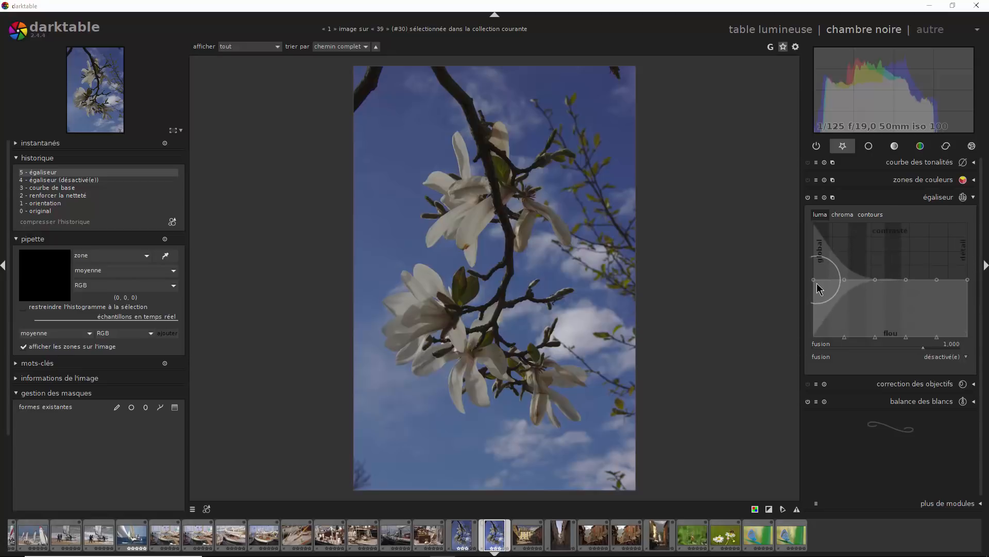
scroll(813, 280, "up", 6)
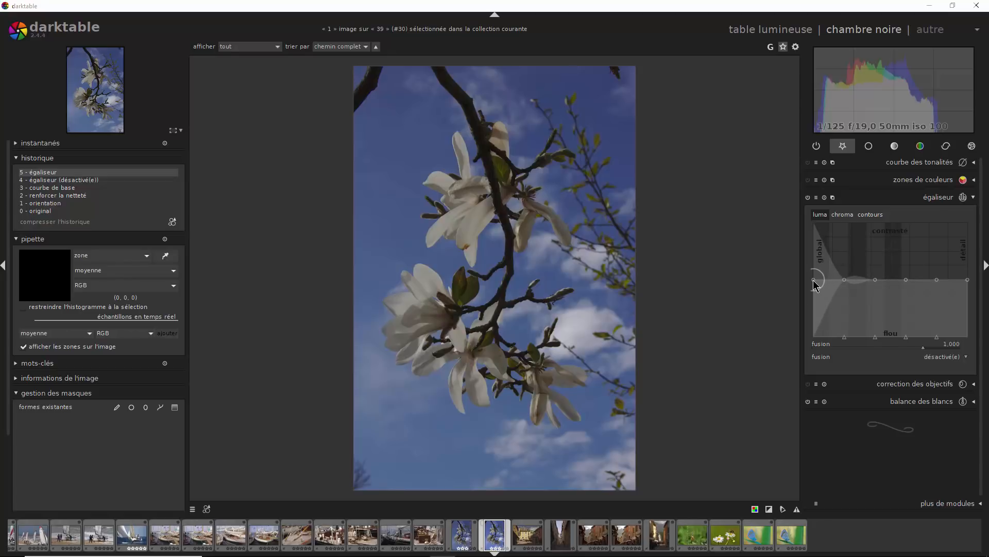
scroll(813, 279, "down", 5)
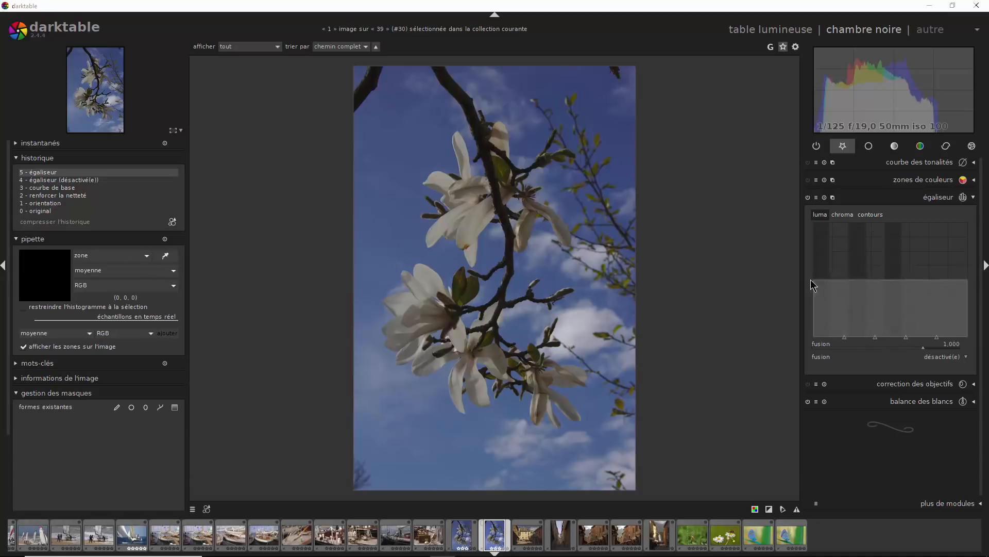
scroll(814, 281, "up", 2)
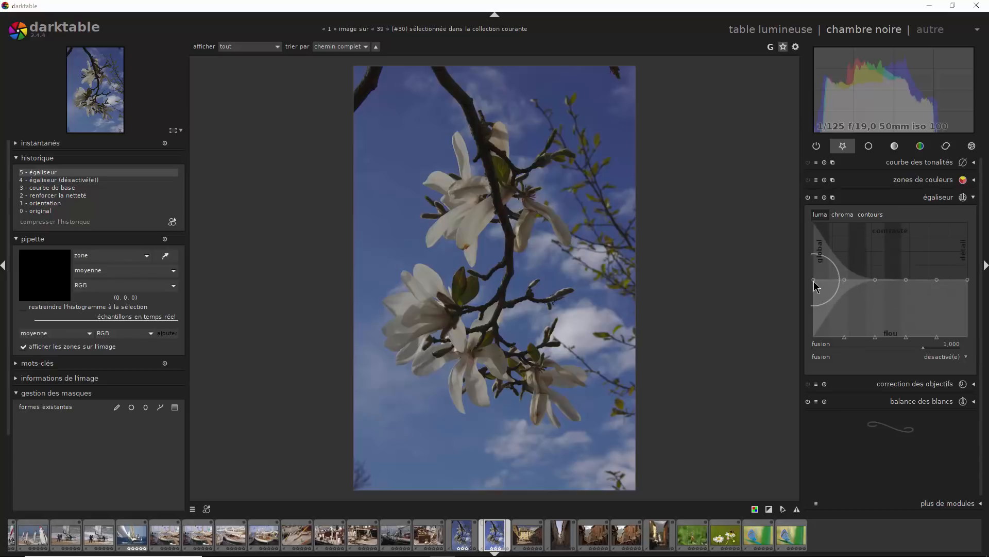
scroll(814, 280, "down", 1)
left_click_drag(814, 281, 812, 257)
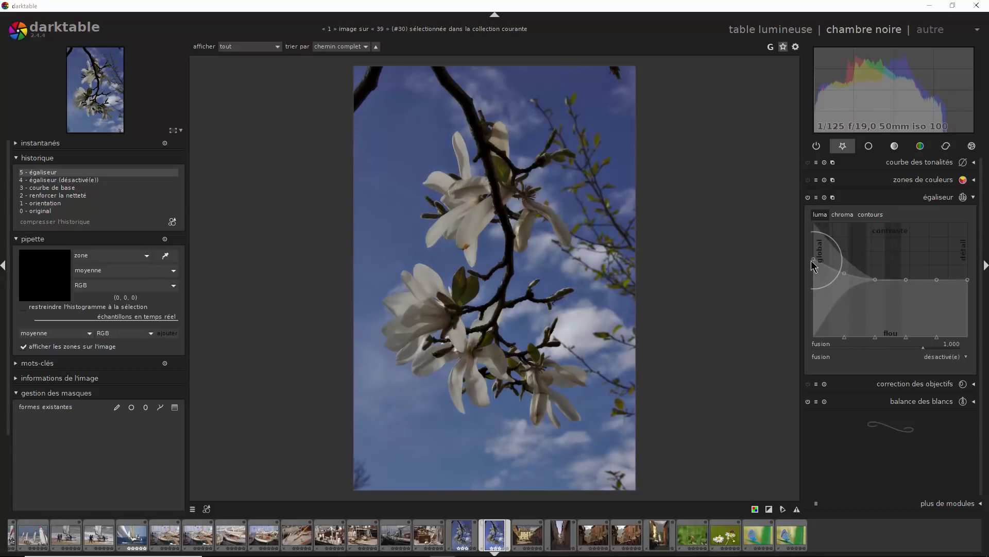
left_click(808, 198)
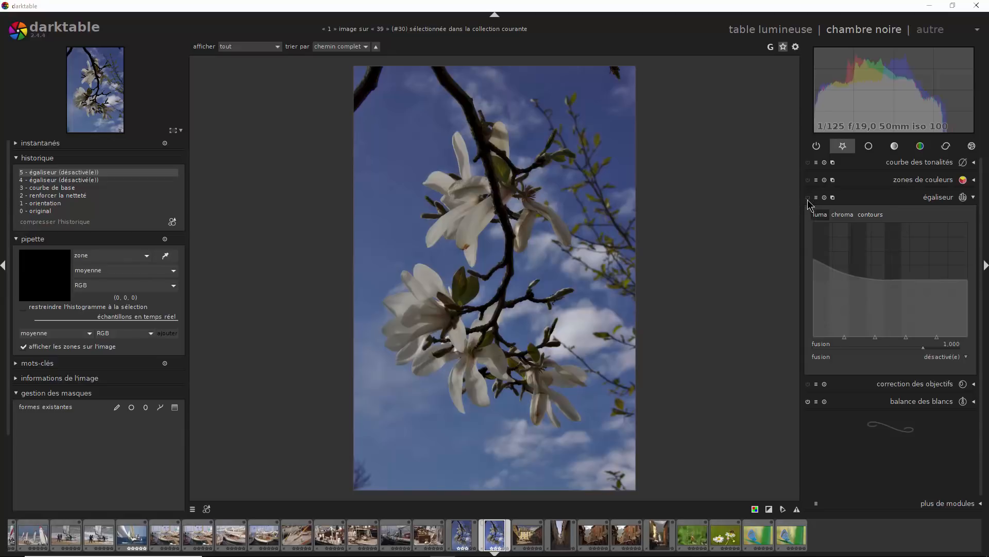
- Switch the equalizer back on, raise the luma curve's finest detail node with a wide influence radius, and compare with the module off
left_click(808, 198)
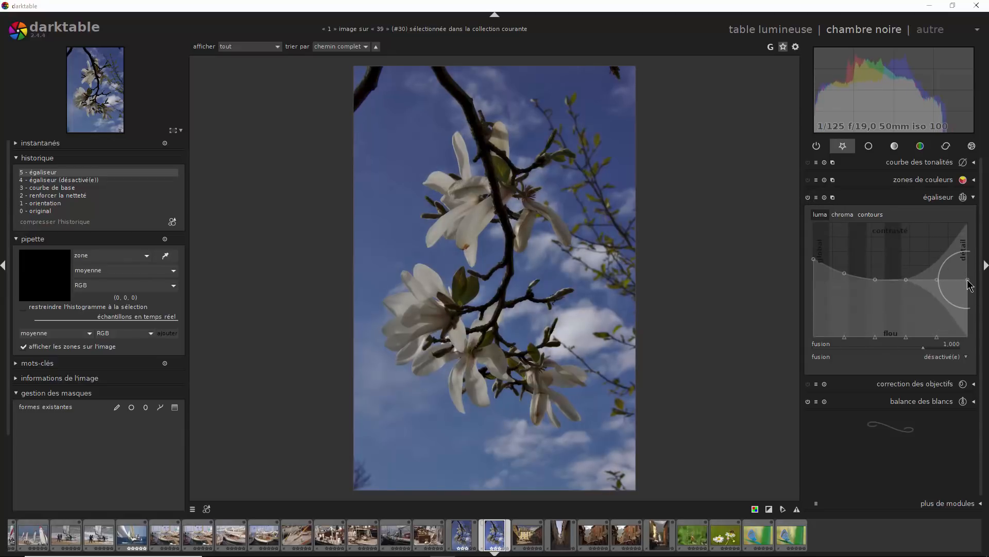
left_click_drag(968, 279, 965, 236)
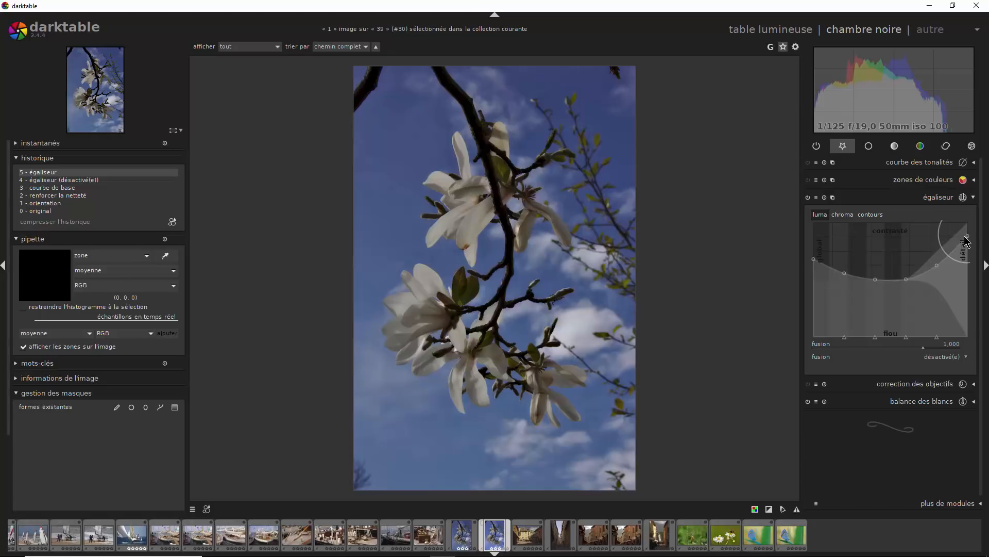
left_click(808, 199)
left_click(808, 199)
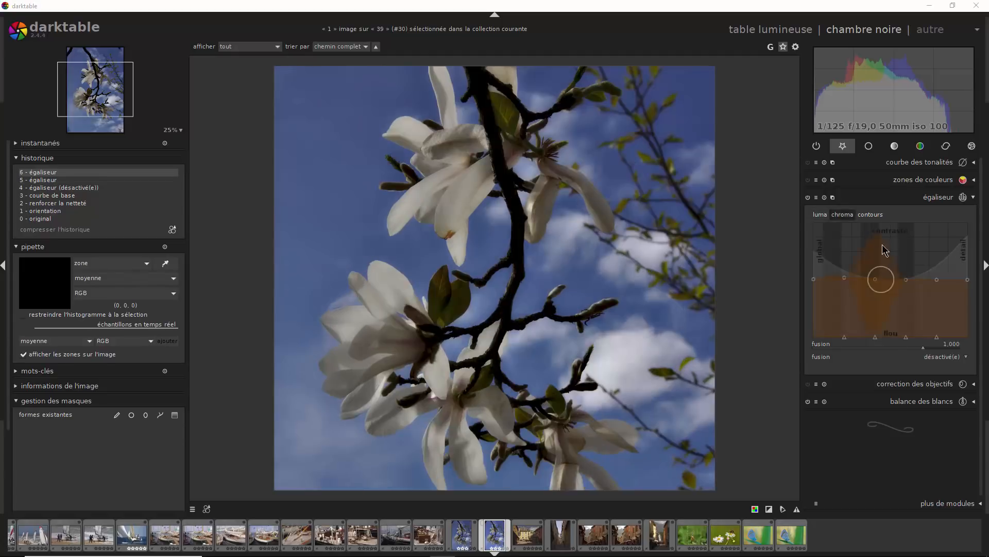
- Try raising the chroma curve separately at its coarser nodes with a narrow influence radius
left_click(846, 215)
mouse_move(814, 280)
left_mouse_down()
mouse_move(815, 227)
mouse_move(814, 279)
left_mouse_up()
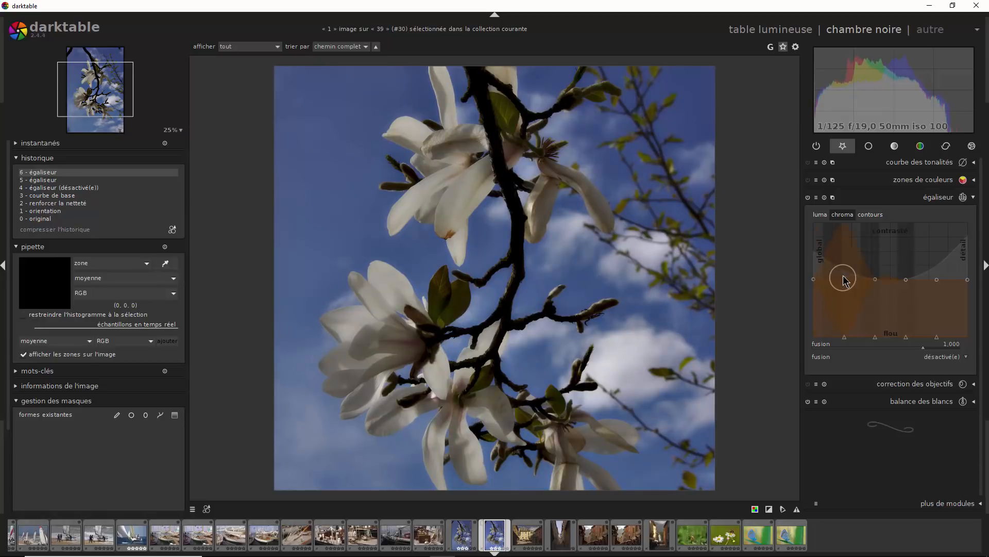
left_click_drag(844, 281, 843, 243)
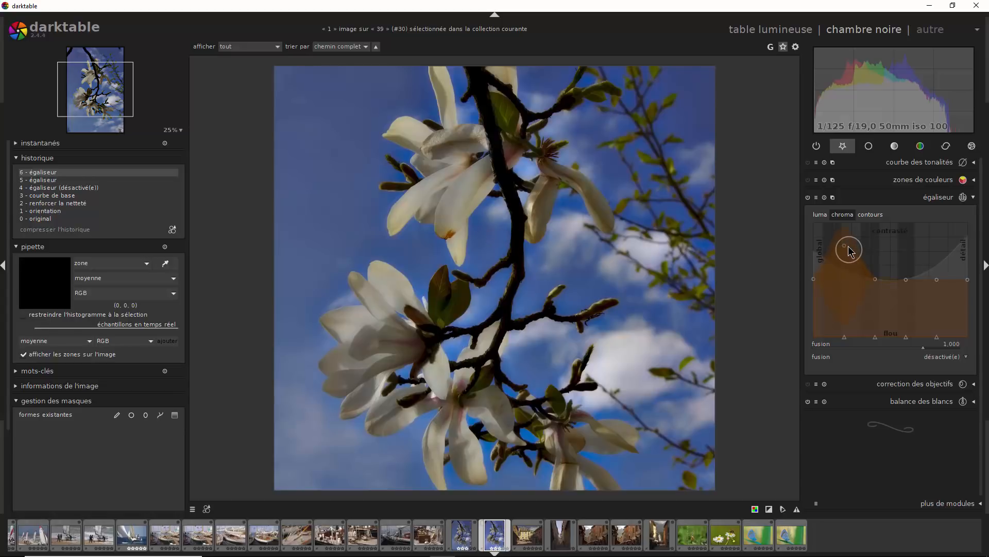
mouse_move(846, 253)
left_mouse_down()
mouse_move(847, 281)
mouse_move(877, 253)
mouse_move(875, 238)
mouse_move(880, 284)
left_mouse_up()
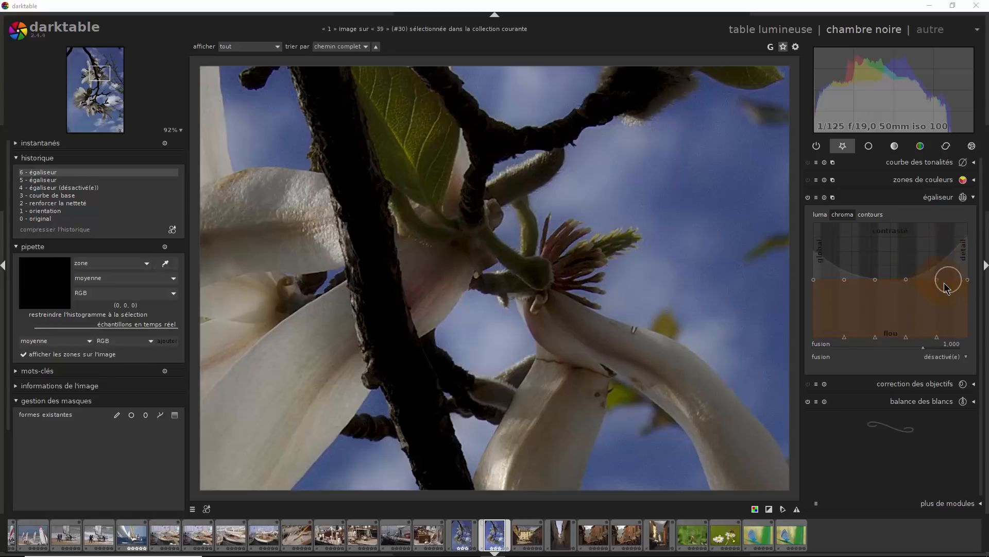
- Raise the chroma curve at its fine detail end and slightly at its global end, keeping the middle nodes near neutral
left_click_drag(937, 280, 960, 238)
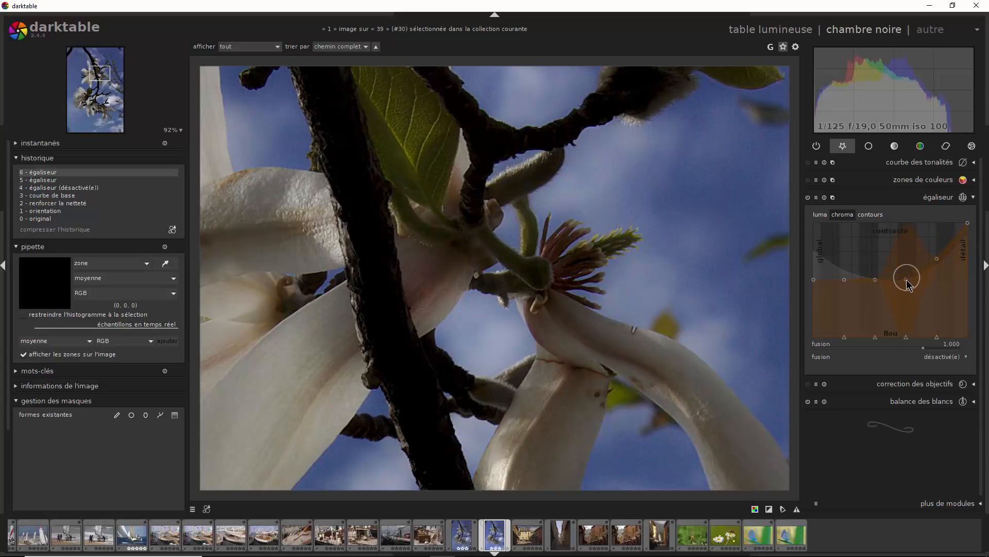
left_click_drag(907, 281, 907, 265)
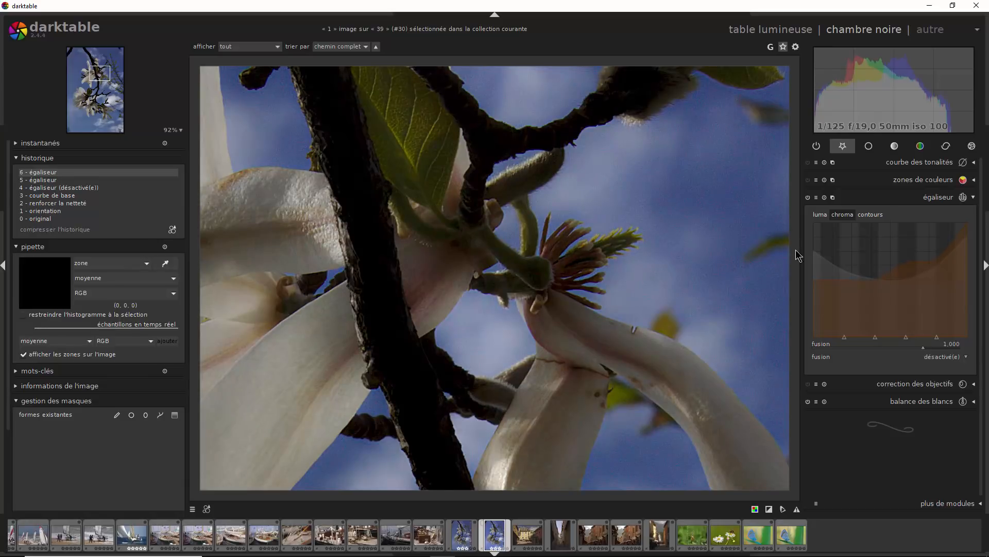
left_click_drag(905, 264, 904, 277)
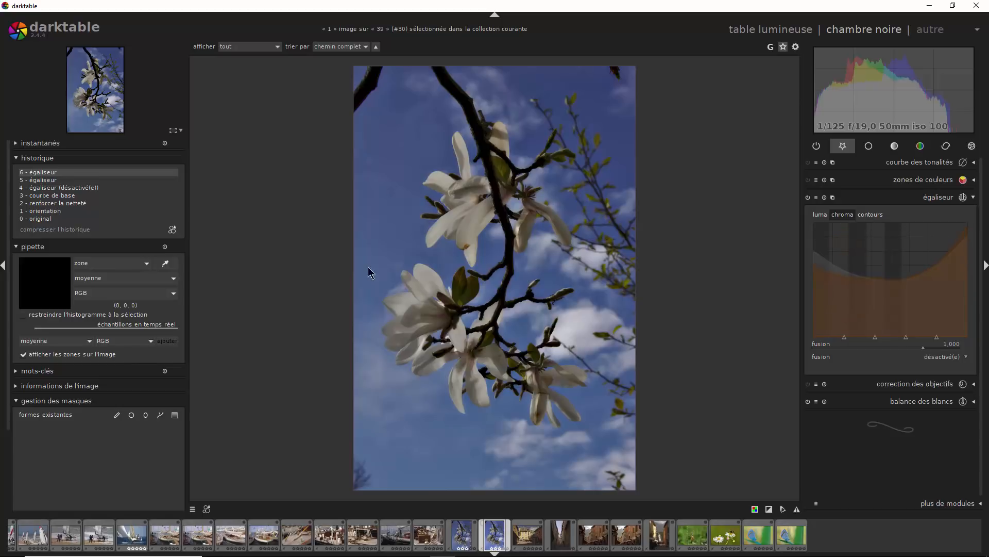
- Inspect the branches and blossoms at 100% zoom, and compare the detail with the equalizer off and on
left_click(175, 131)
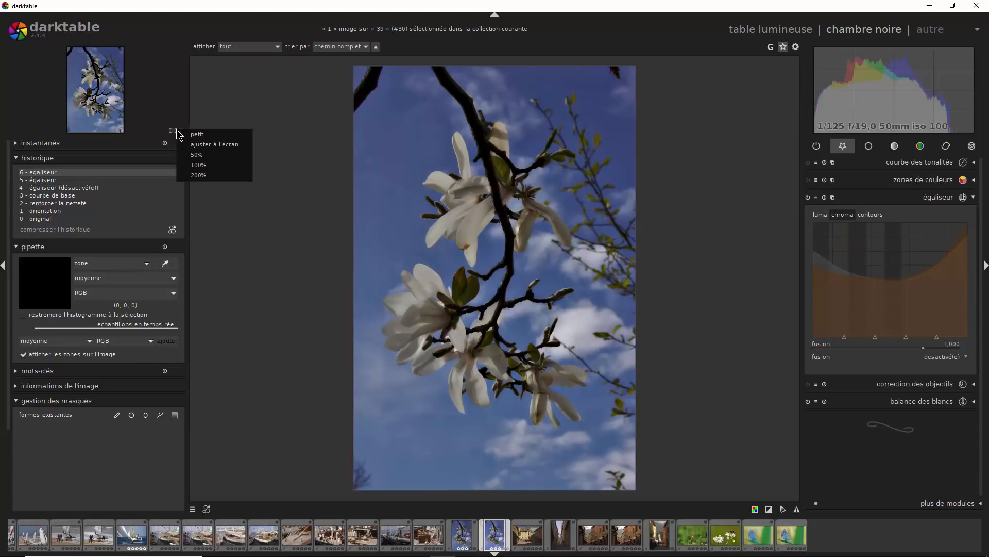
left_click(198, 166)
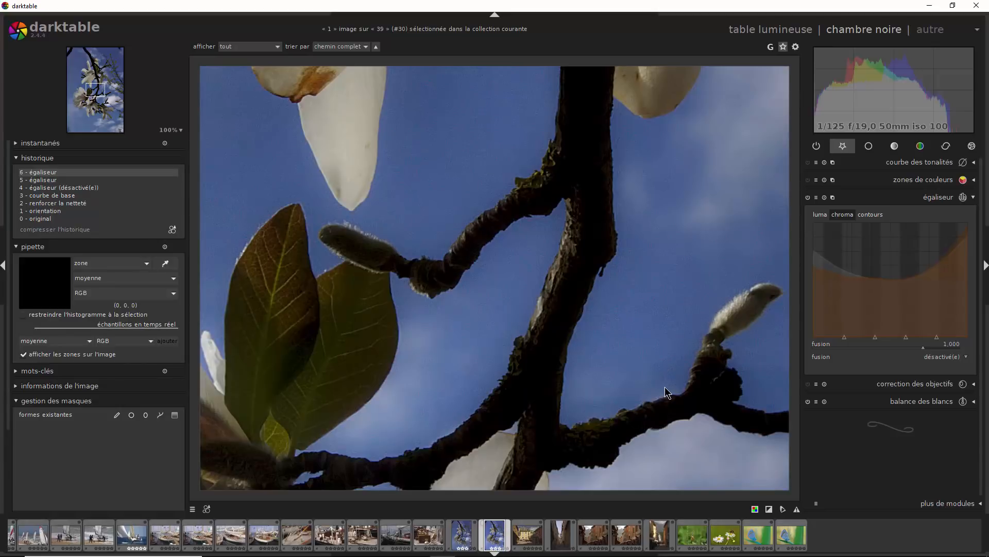
left_click_drag(590, 214, 289, 314)
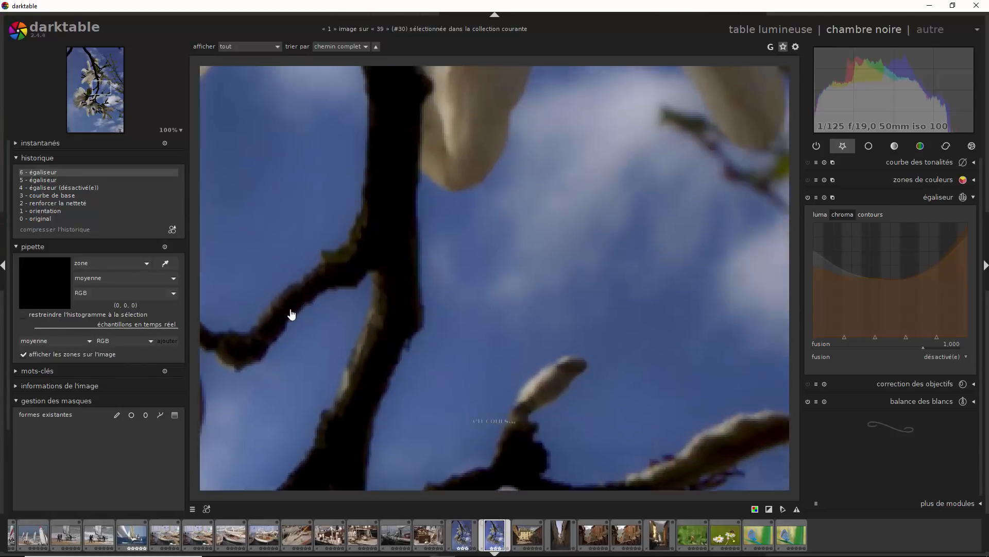
left_click_drag(744, 174, 512, 311)
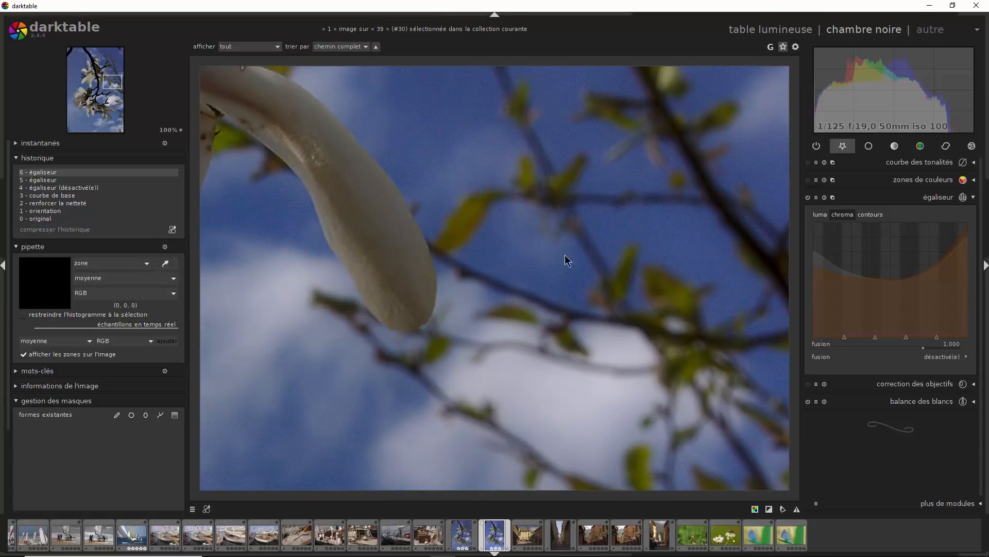
left_click_drag(670, 238, 583, 419)
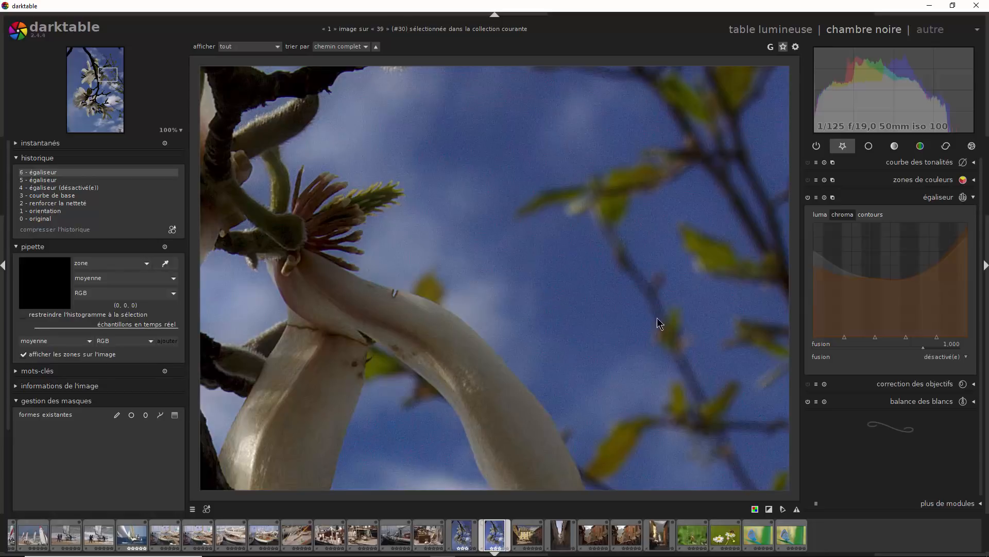
left_click(807, 198)
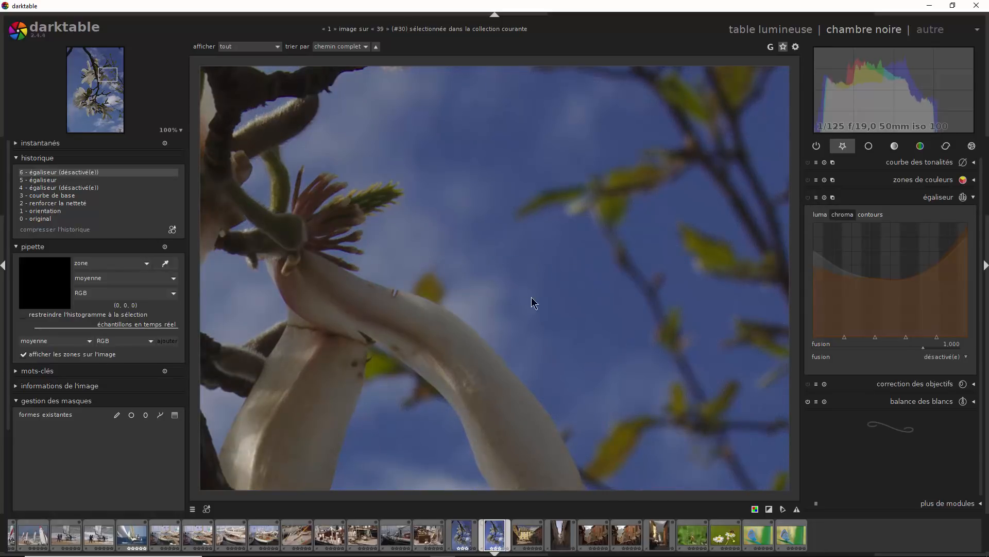
left_click(807, 198)
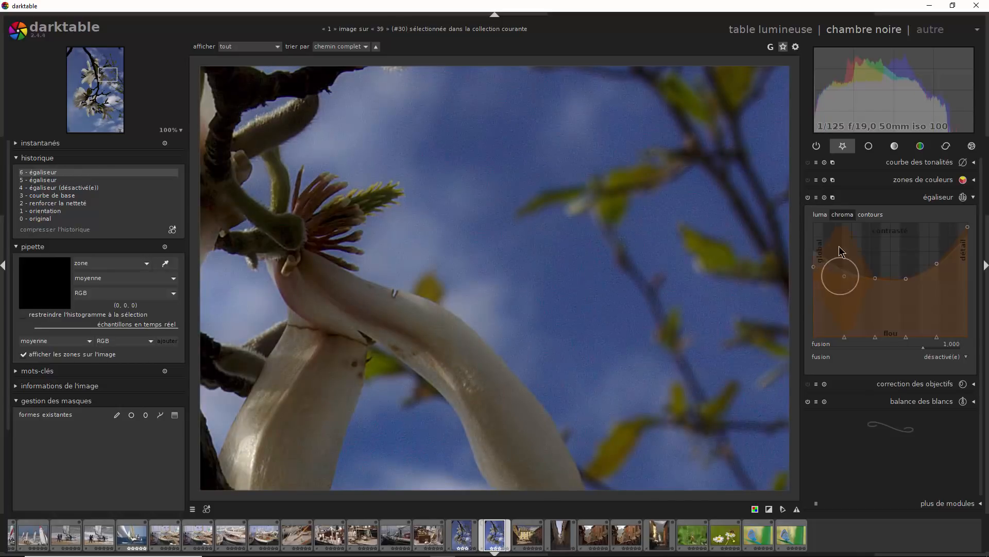
- Review the luma and chroma curves, and raise the chroma noise threshold at the fine detail nodes to smooth the colour noise
left_click(824, 214)
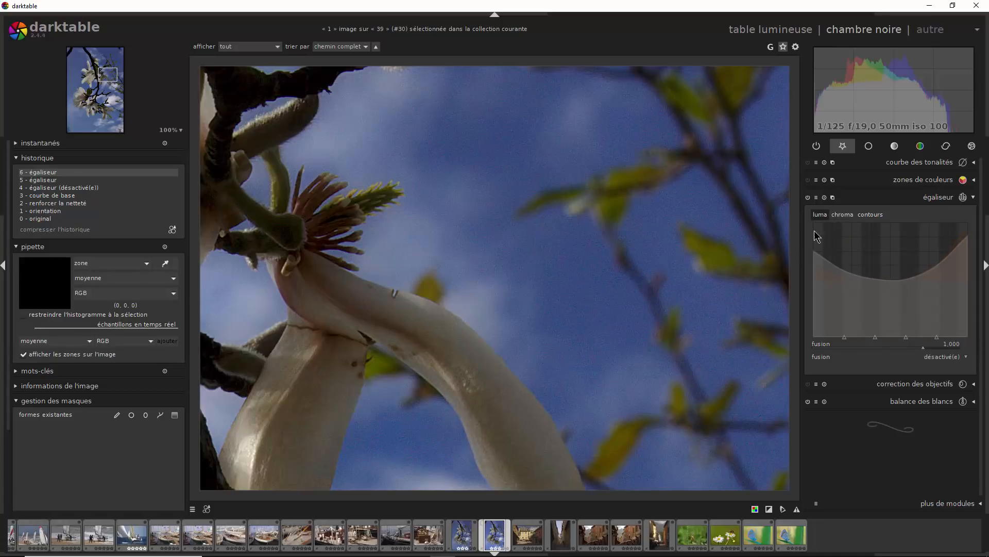
left_click(843, 215)
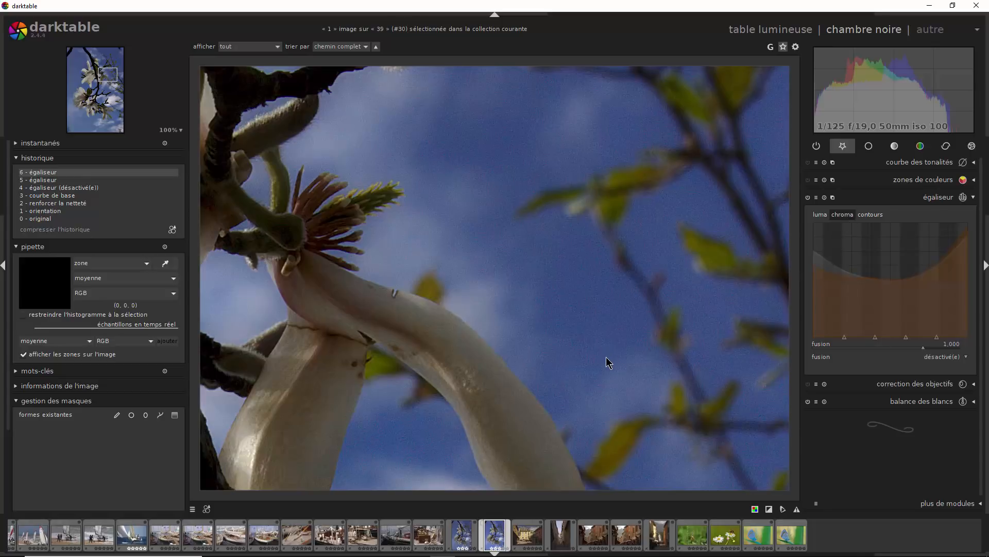
left_click(181, 130)
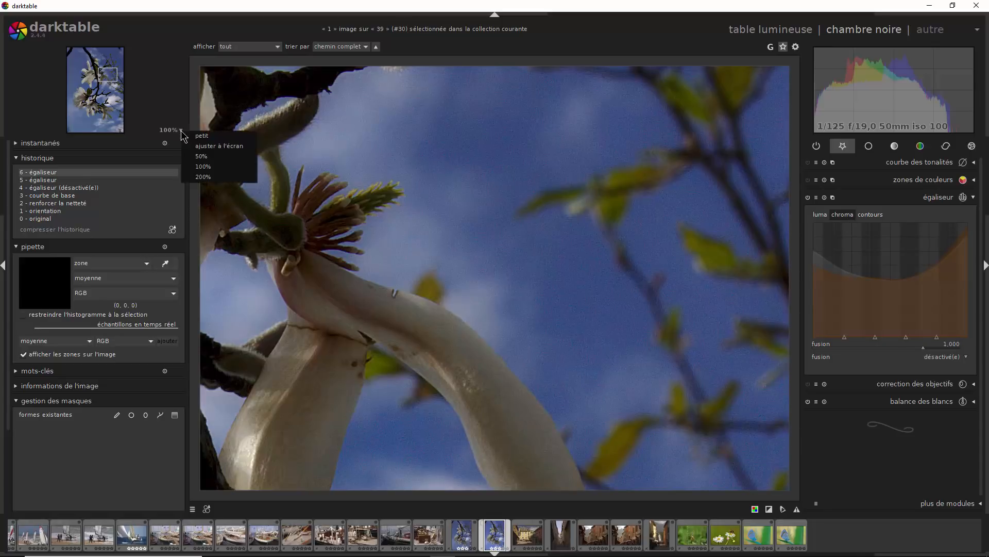
left_click(203, 177)
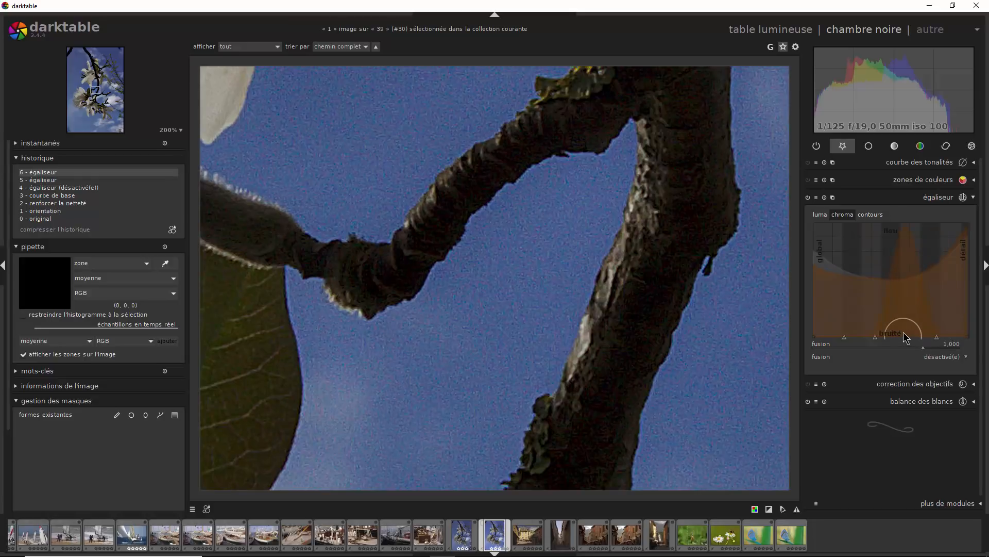
left_click_drag(907, 332, 942, 327)
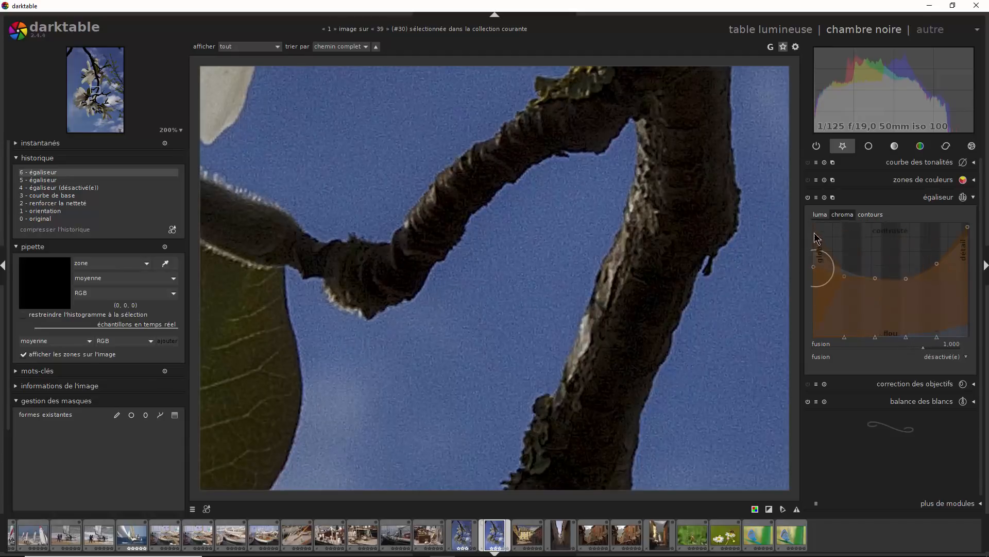
- Raise the luma noise threshold at the fine detail nodes, compare with the equalizer off, and fine-tune the threshold at the finest node
left_click(823, 215)
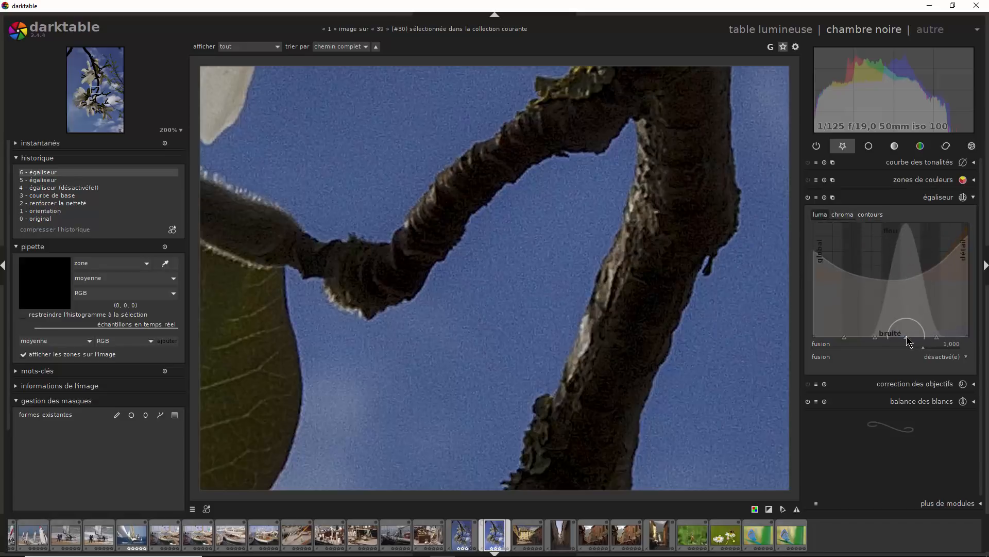
mouse_move(907, 337)
left_mouse_down()
mouse_move(968, 334)
mouse_move(968, 324)
mouse_move(939, 339)
left_mouse_up()
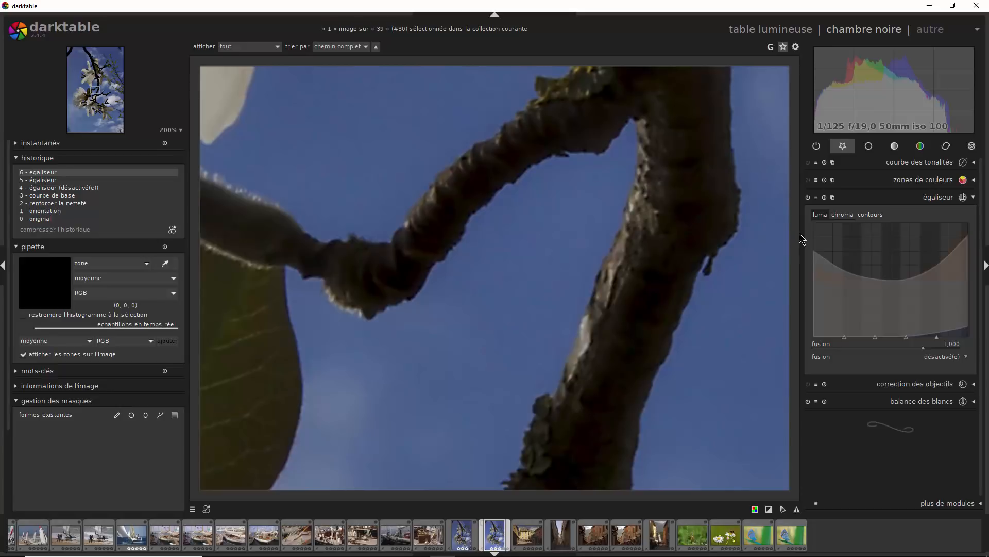
left_click(808, 198)
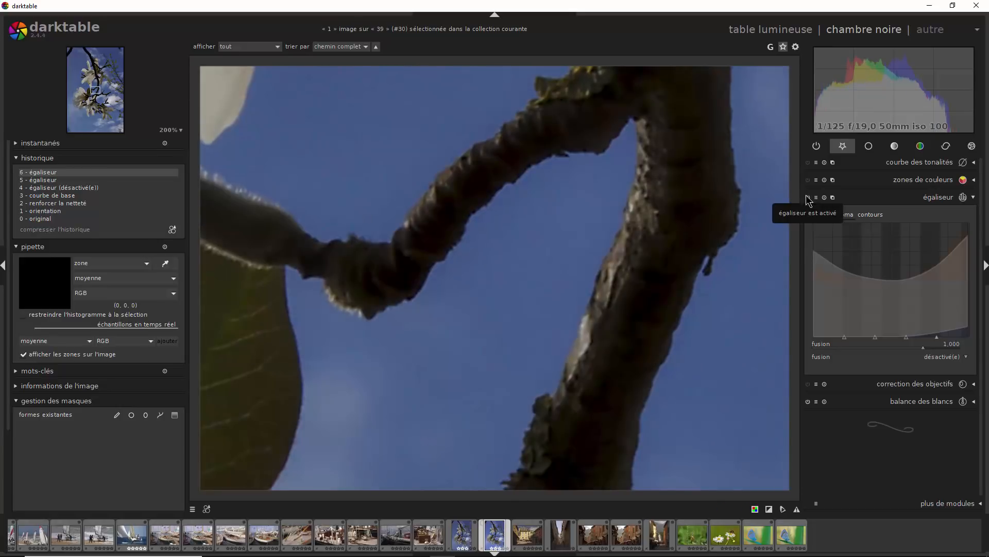
left_click(808, 197)
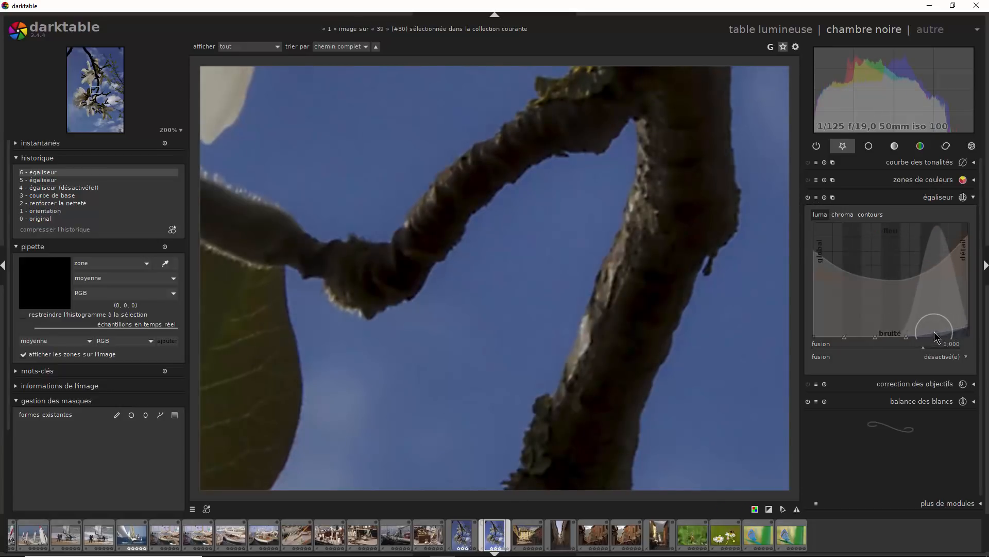
left_click_drag(936, 335, 968, 335)
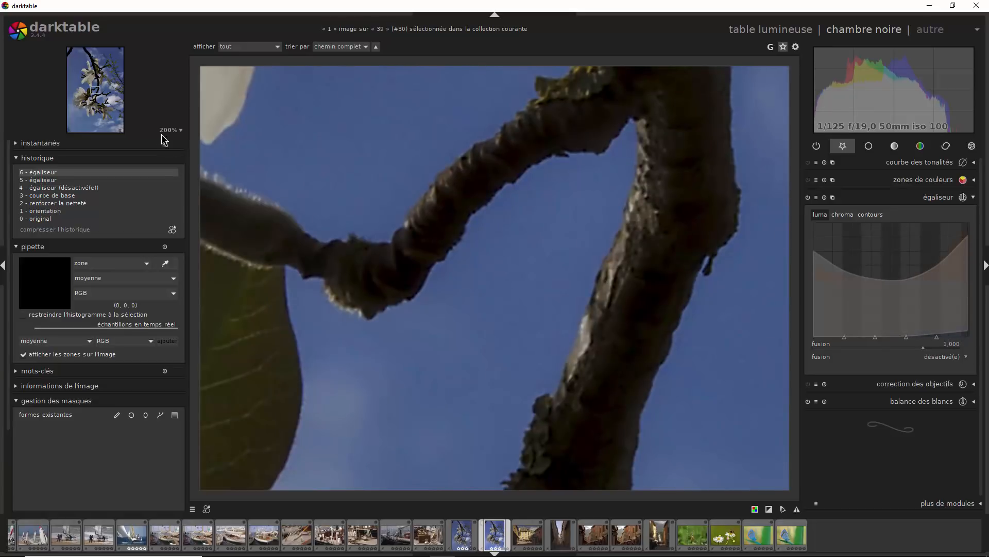
- Fit the photo to the screen and compare the whole image with the equalizer off and on
left_click(170, 131)
left_click(188, 145)
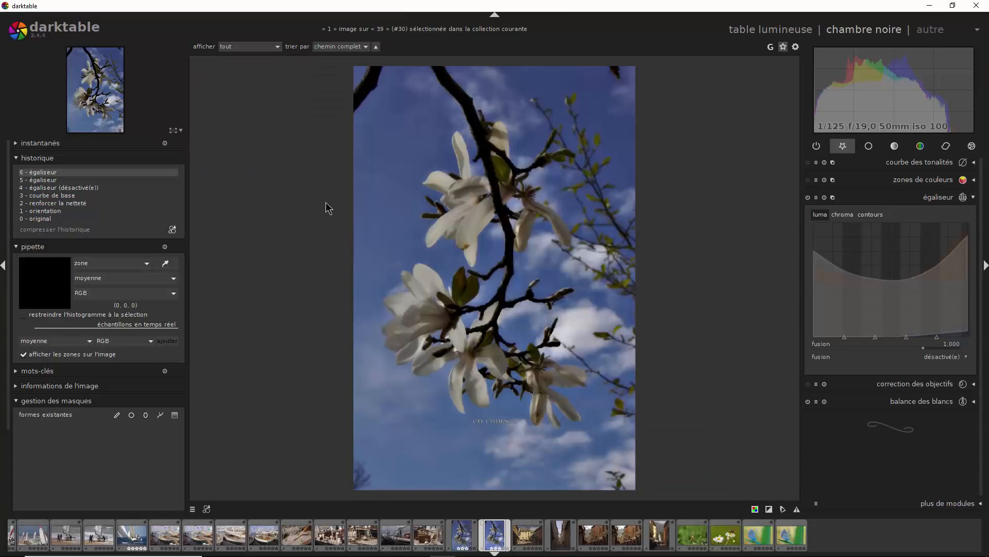
left_click(808, 197)
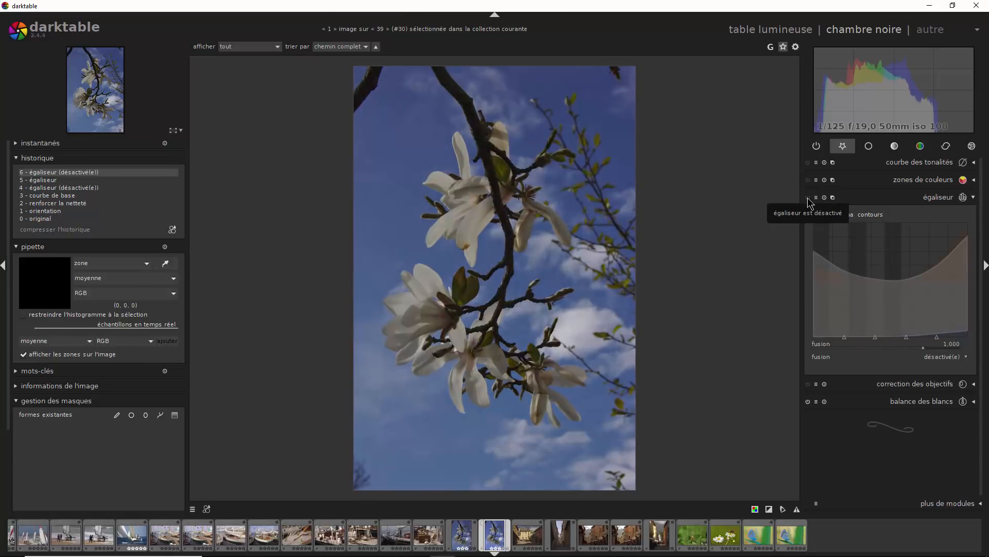
left_click(808, 198)
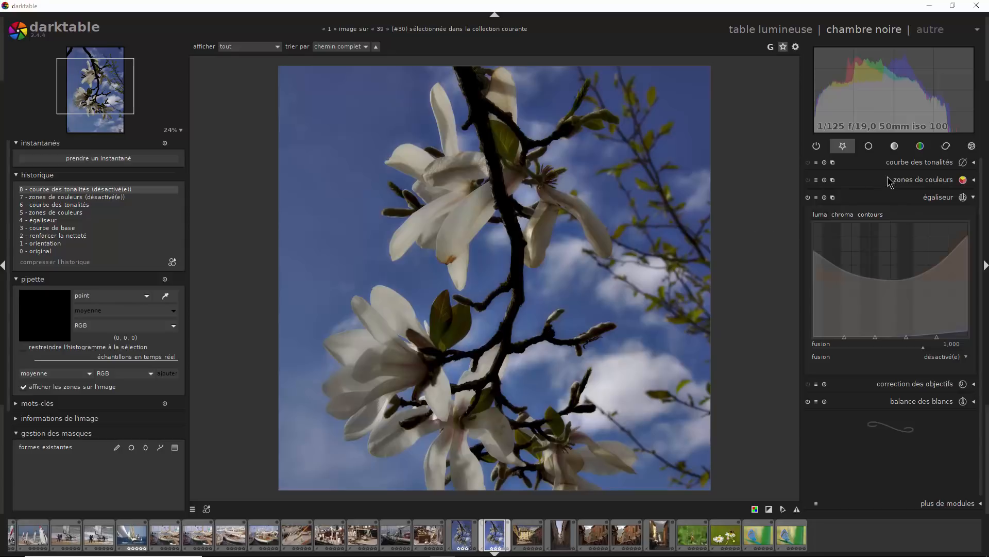
- Enable the color zones module and raise the lightness of the yellow-green tones
left_click(809, 184)
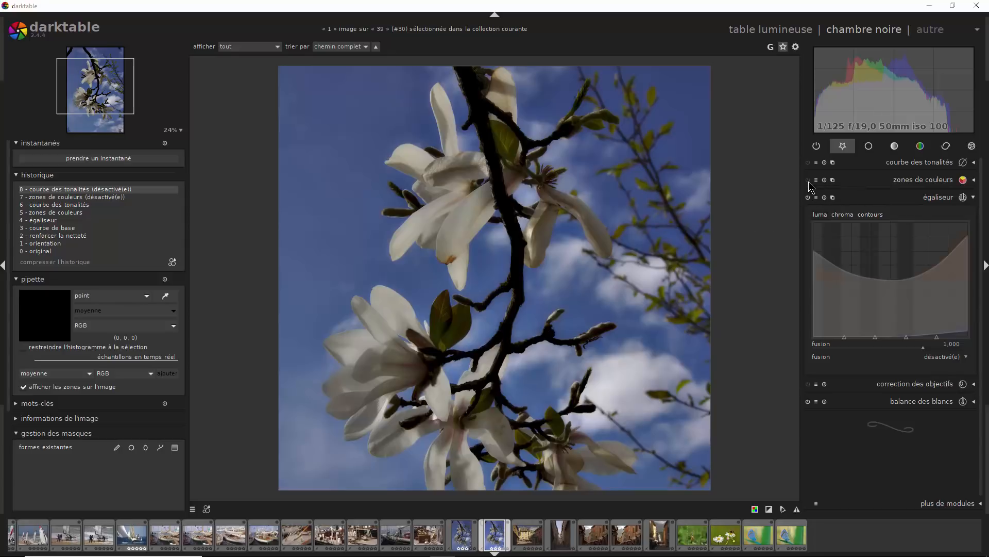
left_click(973, 185)
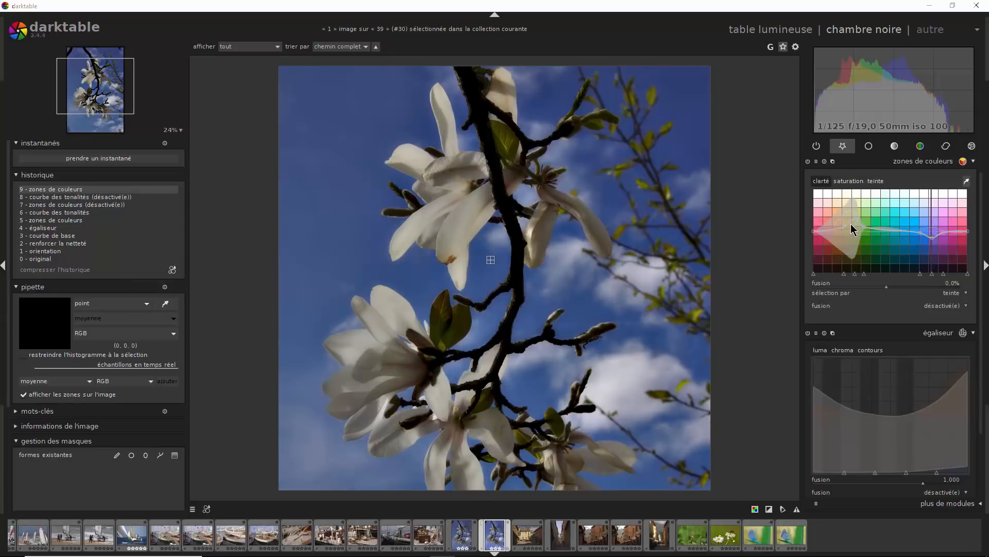
left_click_drag(853, 230, 853, 221)
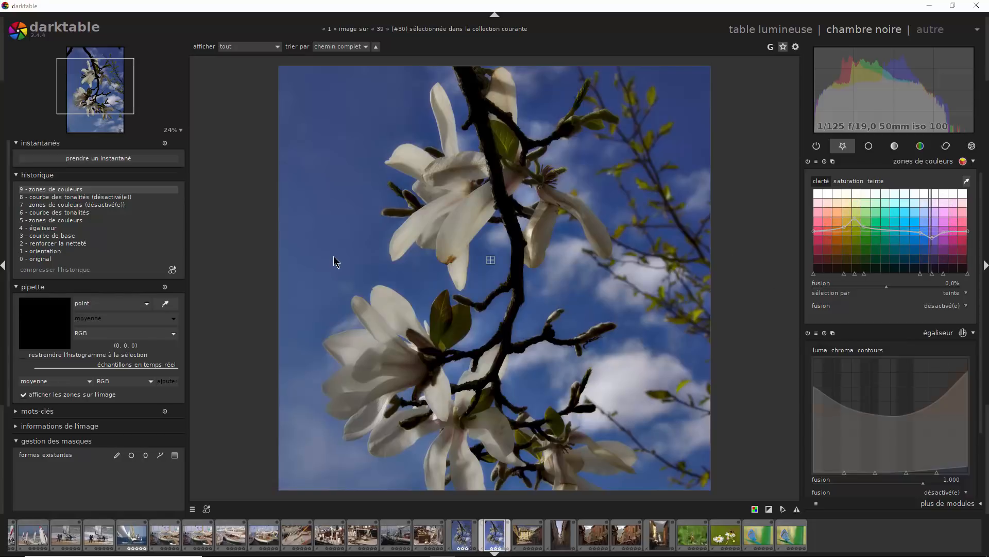
- Raise the color zones saturation of the green tones, and slightly adjust that of the blue-violet tones
left_click(855, 182)
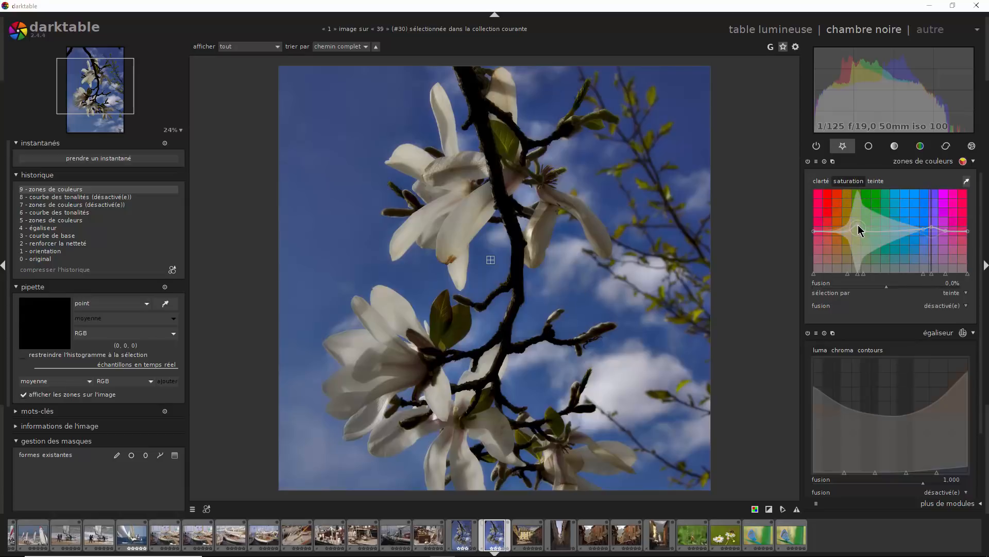
left_click_drag(858, 225, 855, 218)
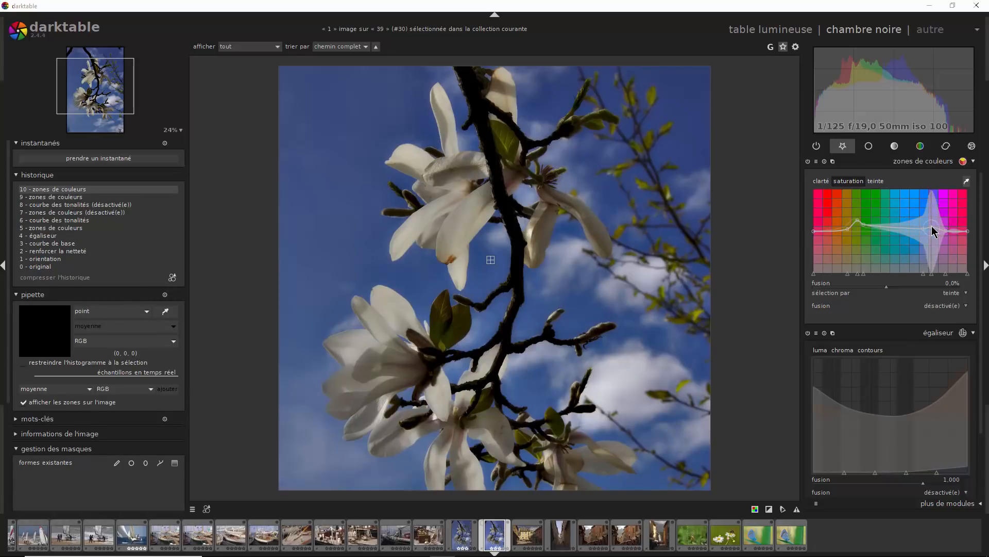
left_click_drag(934, 231, 933, 228)
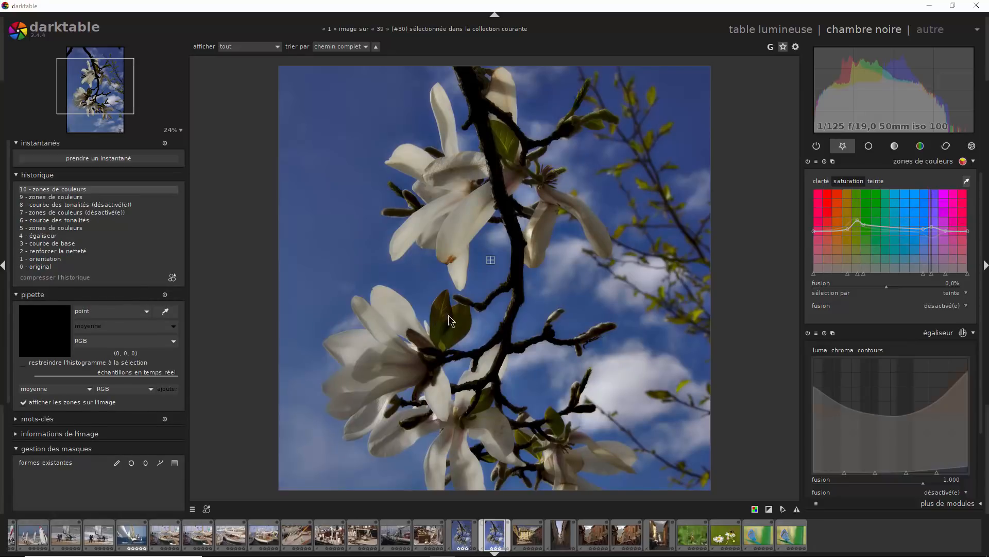
- Enable the tone curve module and slightly adjust the highlight and shadow nodes of its L curve
left_click(970, 163)
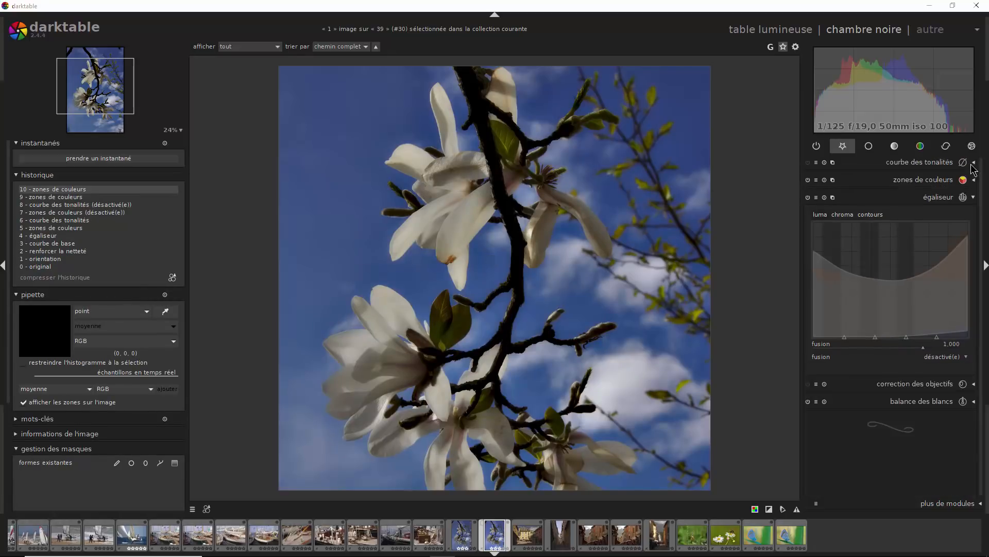
left_click(808, 162)
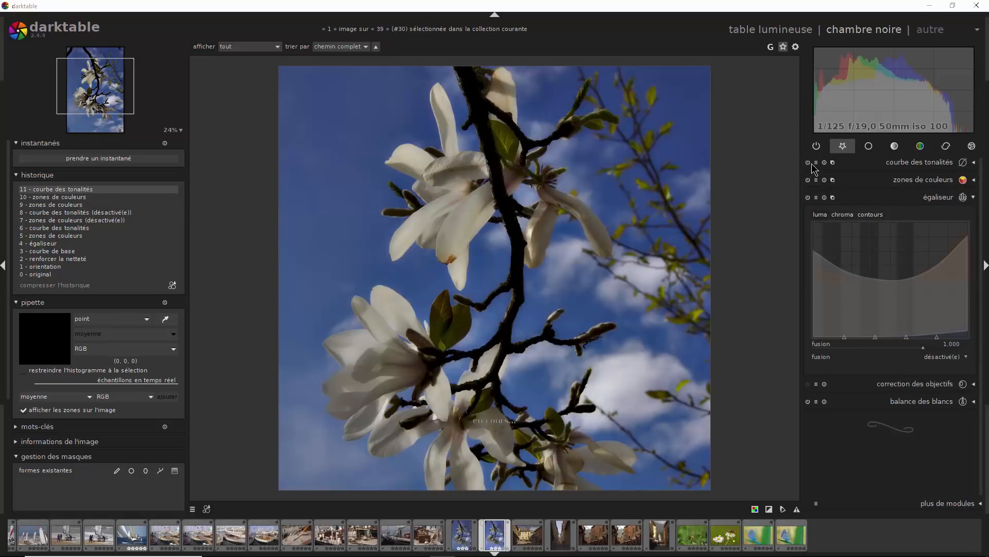
left_click(924, 163)
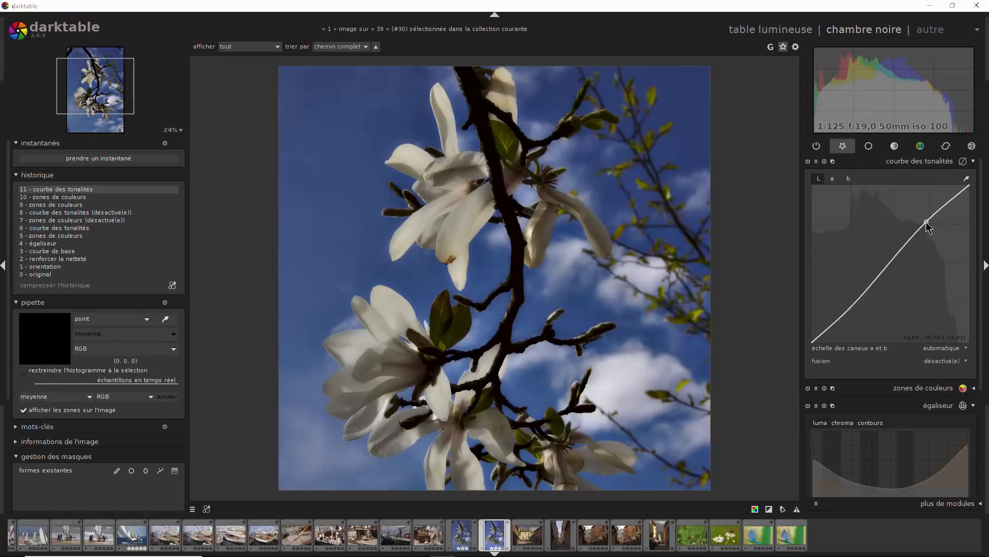
left_click_drag(926, 221, 927, 223)
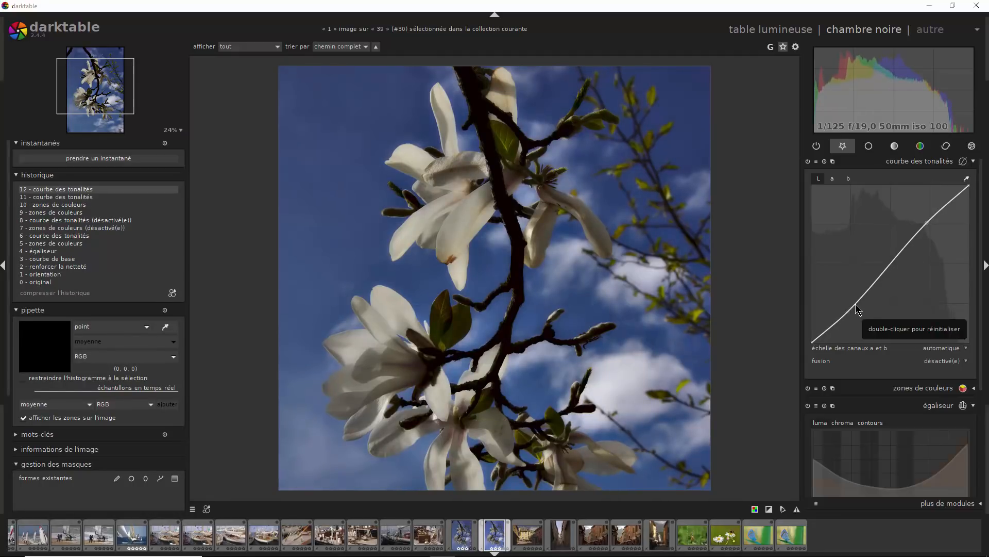
left_click_drag(855, 304, 848, 307)
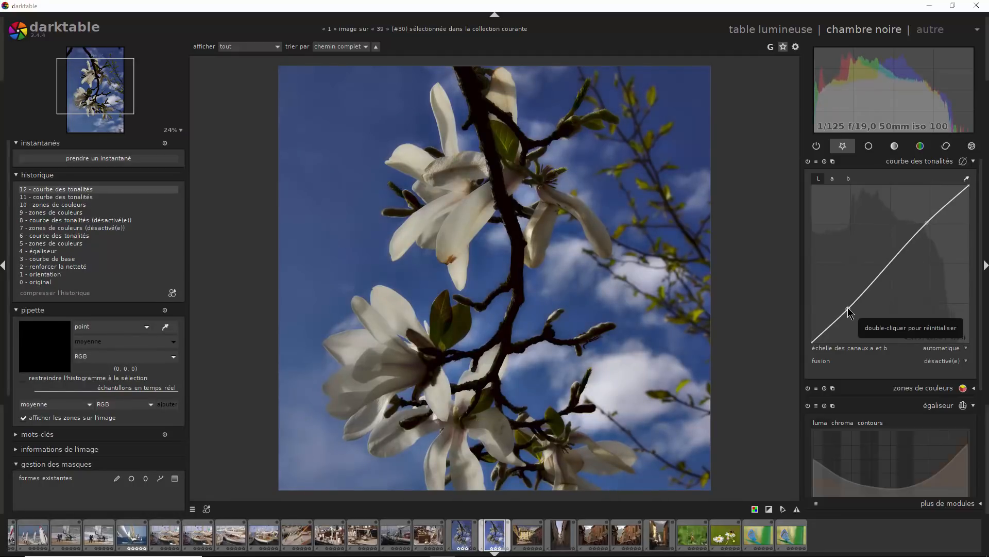
left_click(973, 163)
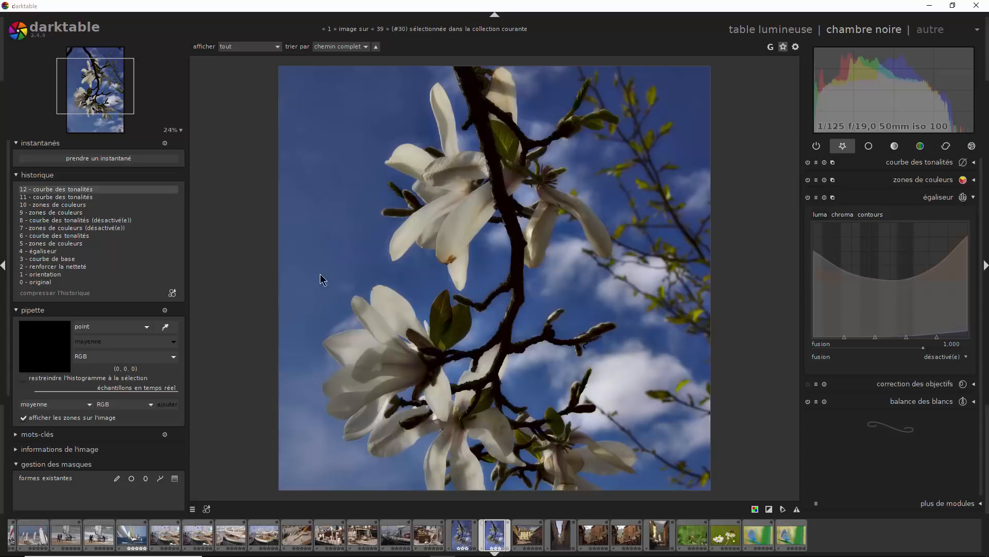
- Compare the magnolia photo at the base curve history state with the latest edit, and fit it to the screen
left_click(69, 262)
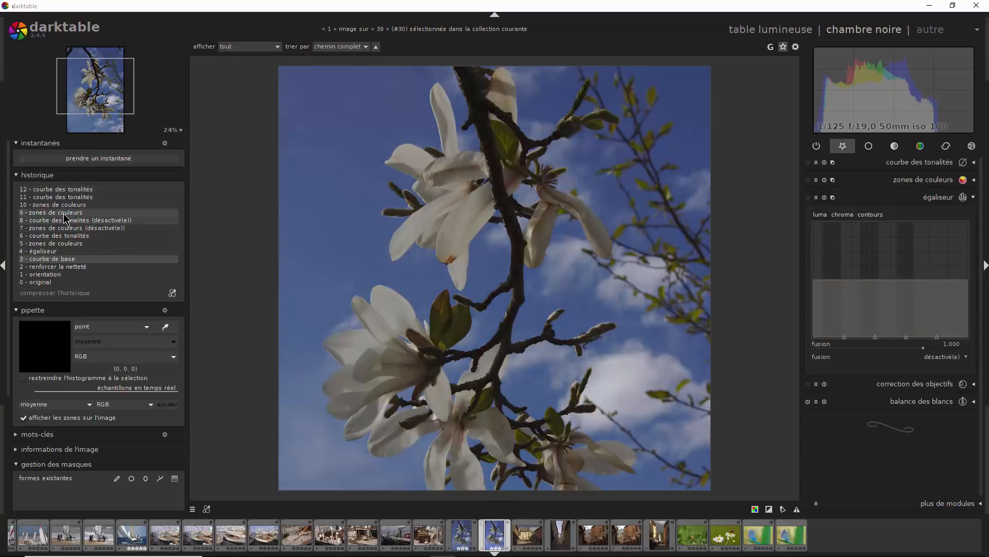
left_click(75, 191)
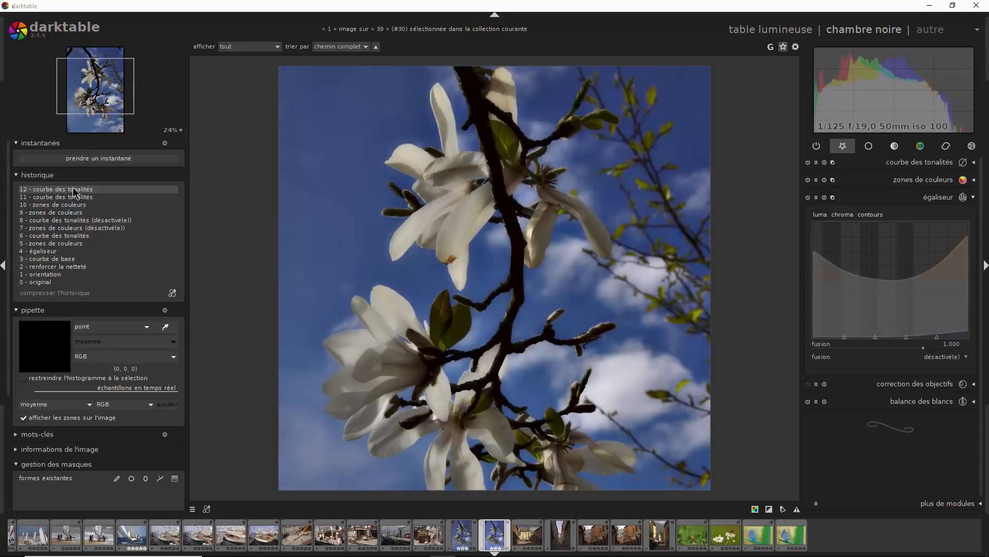
left_click(180, 130)
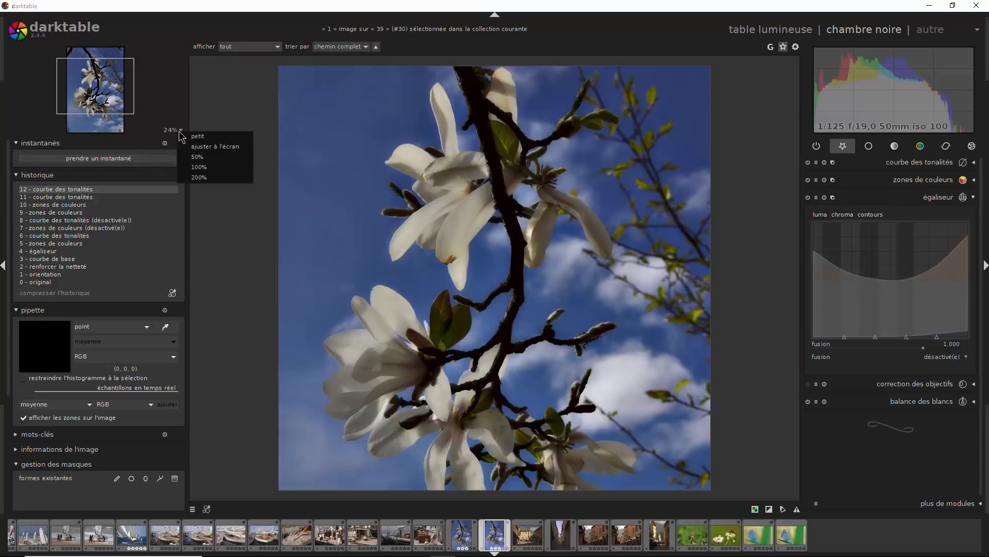
left_click(206, 149)
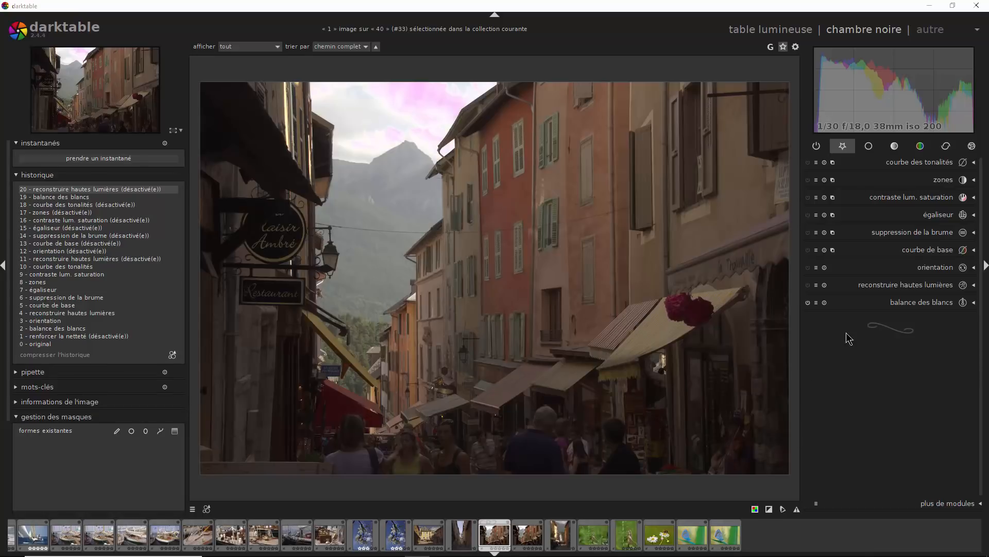
- Check the street photo's white balance, then enable highlight reconstruction and set its clipping threshold to about 0.611
left_click(925, 305)
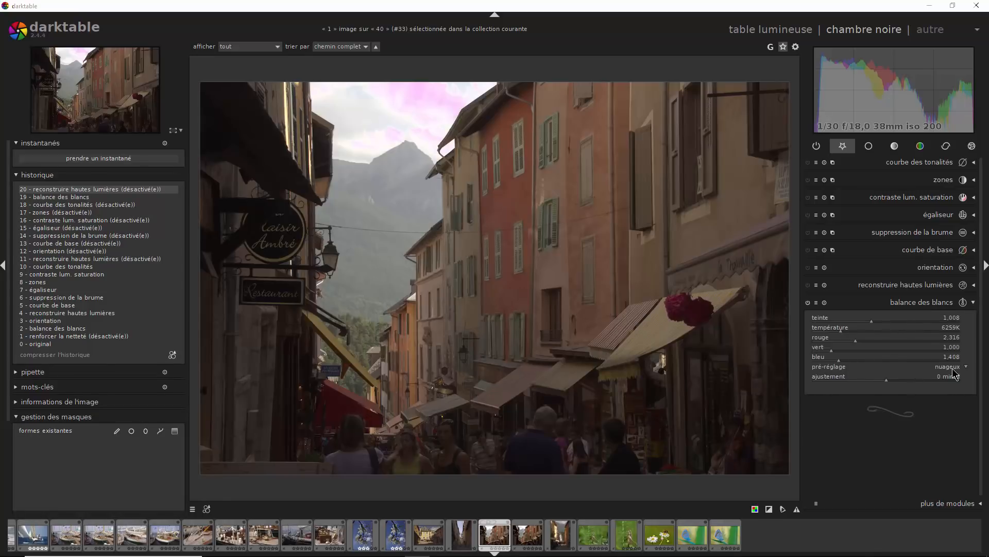
left_click(973, 306)
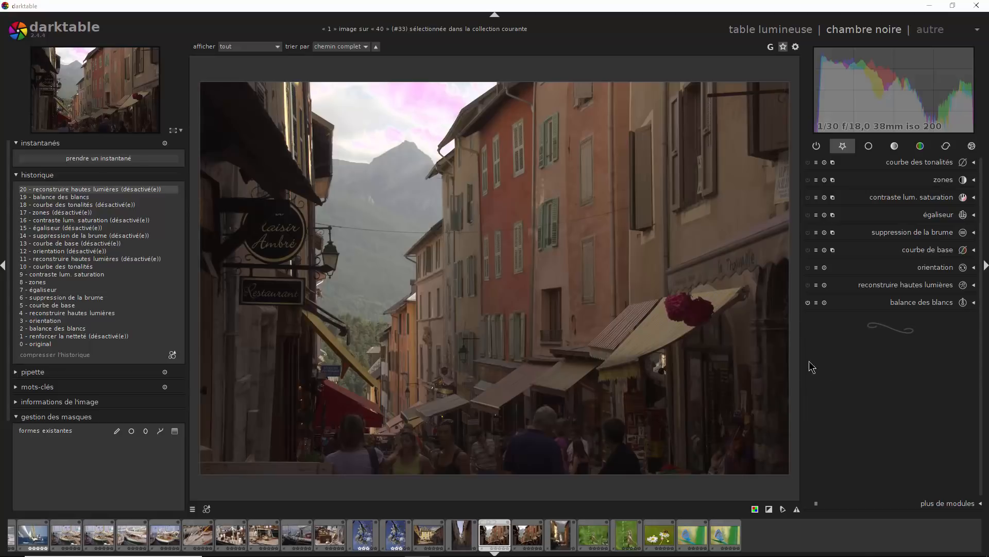
left_click(809, 285)
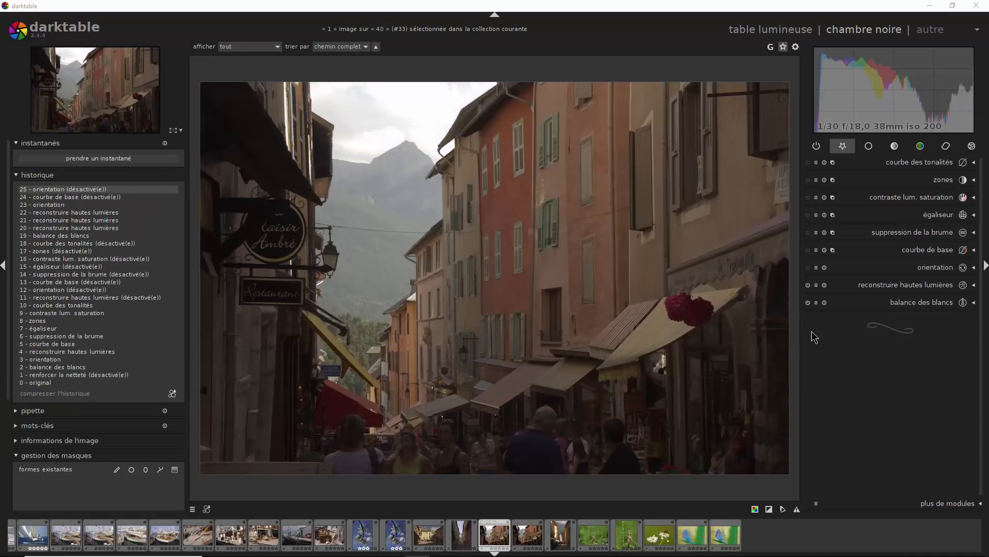
left_click(974, 285)
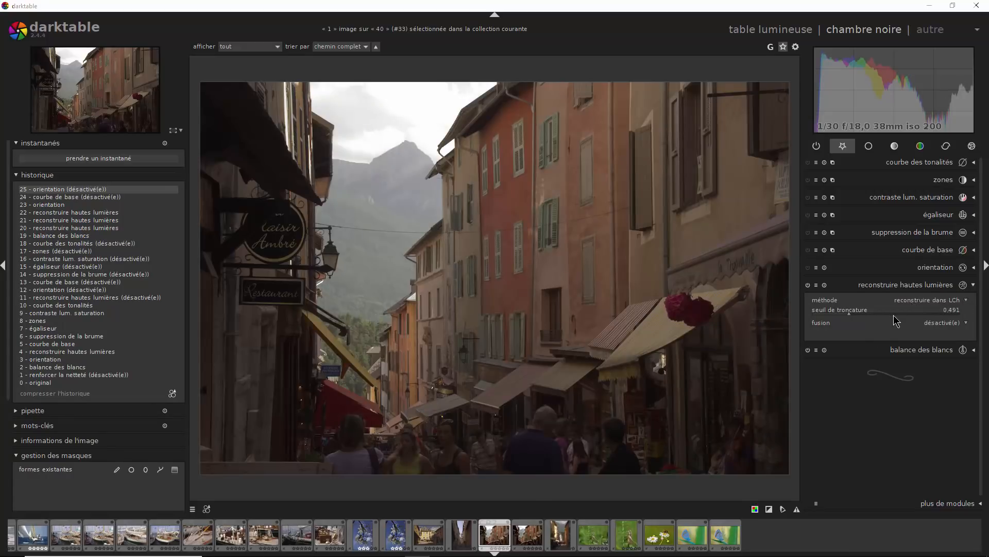
left_click_drag(853, 314, 904, 317)
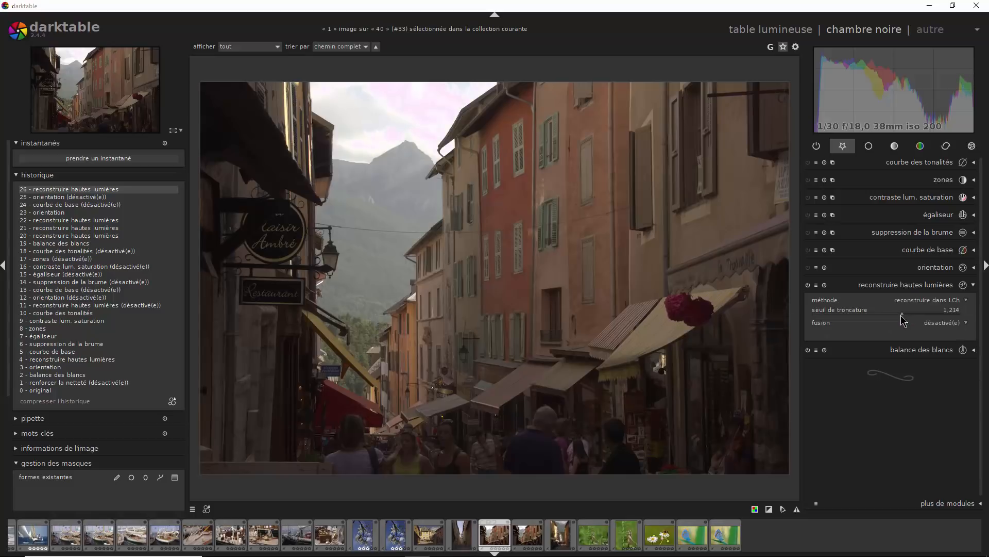
left_click_drag(900, 315, 865, 314)
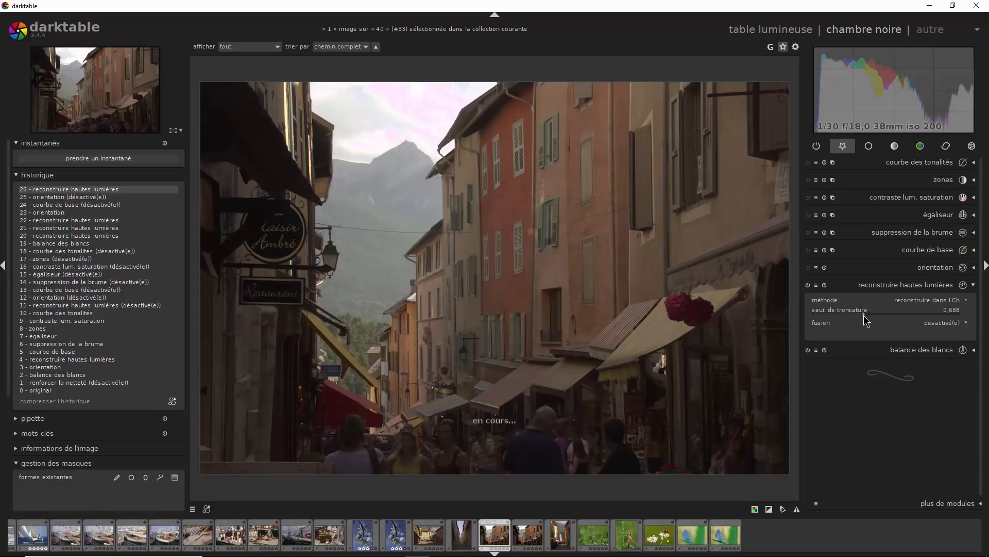
scroll(858, 314, "down", 5)
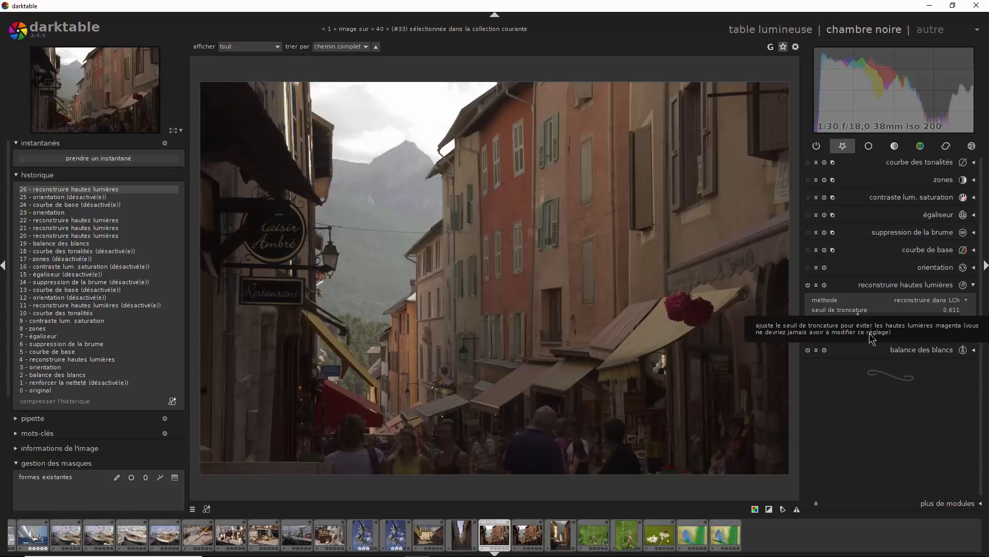
left_click(973, 287)
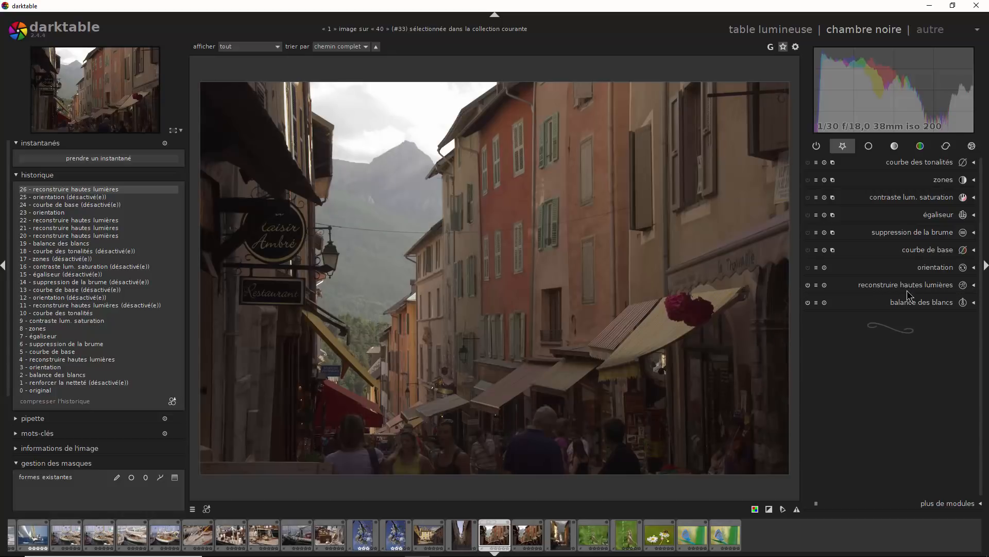
- Enable the orientation and base curve modules, and fine-tune the upper node of the base curve
left_click(808, 268)
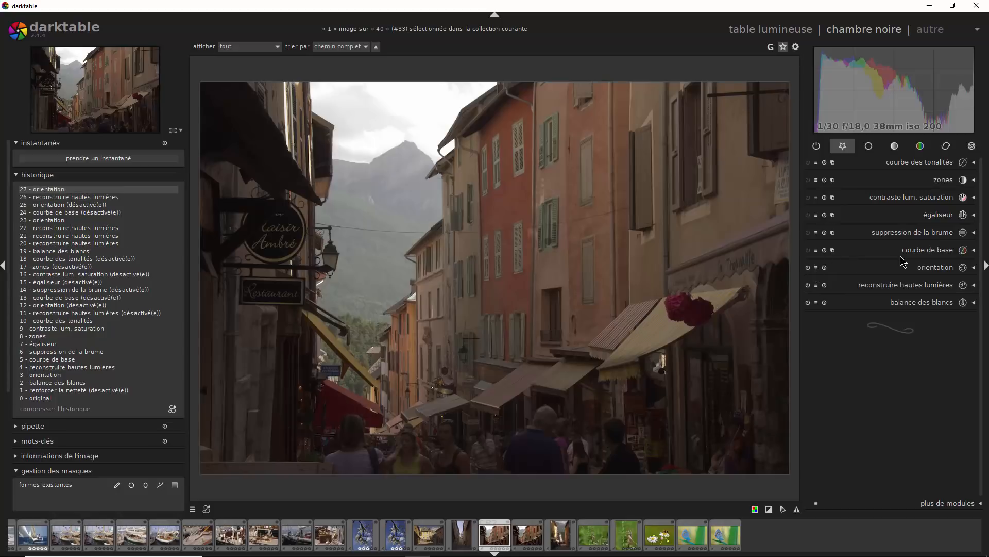
left_click(808, 250)
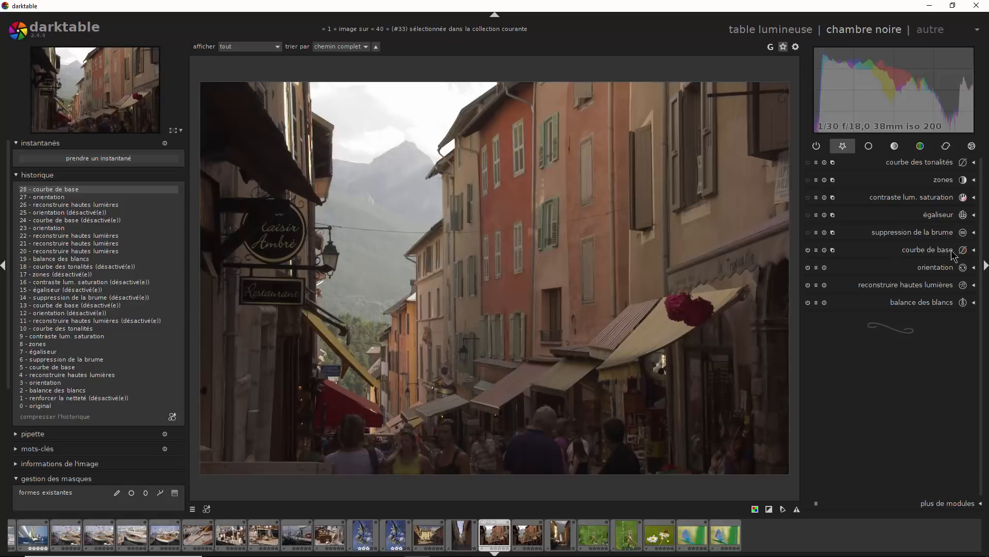
left_click(970, 256)
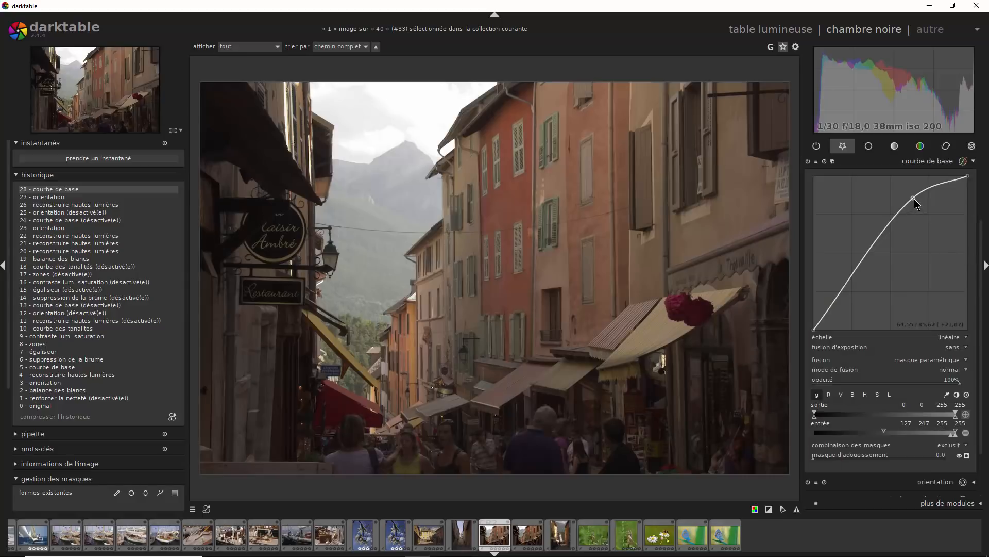
scroll(915, 205, "down", 2)
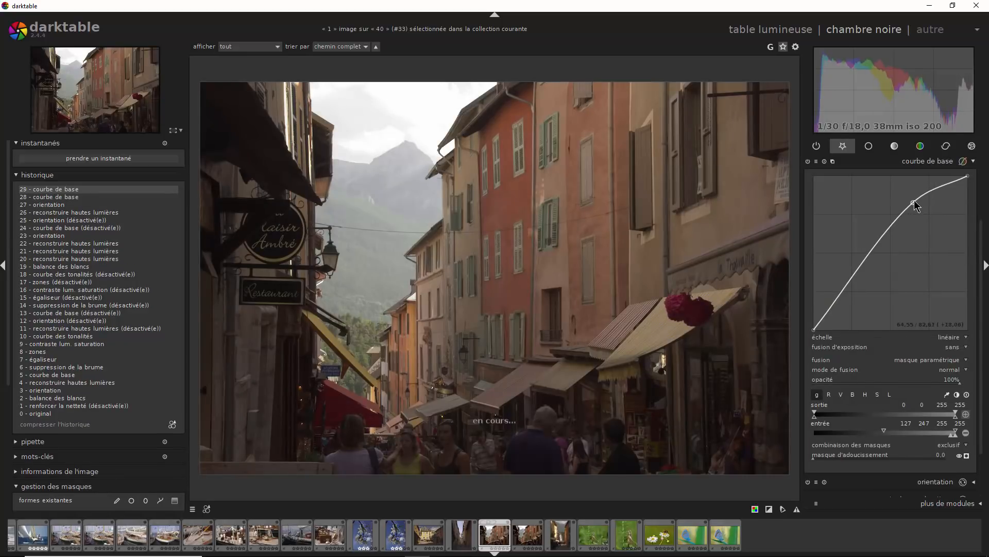
scroll(915, 205, "down", 3)
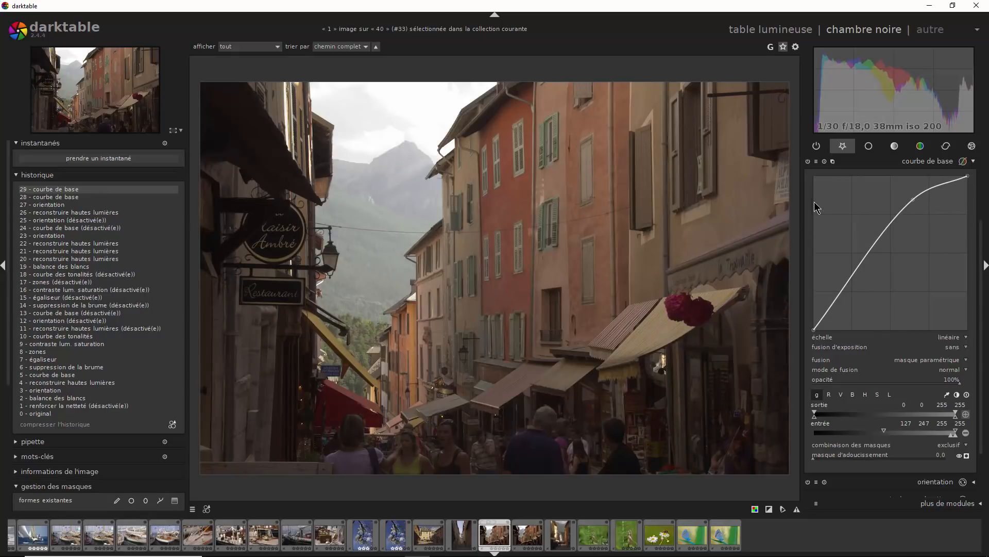
left_click(974, 161)
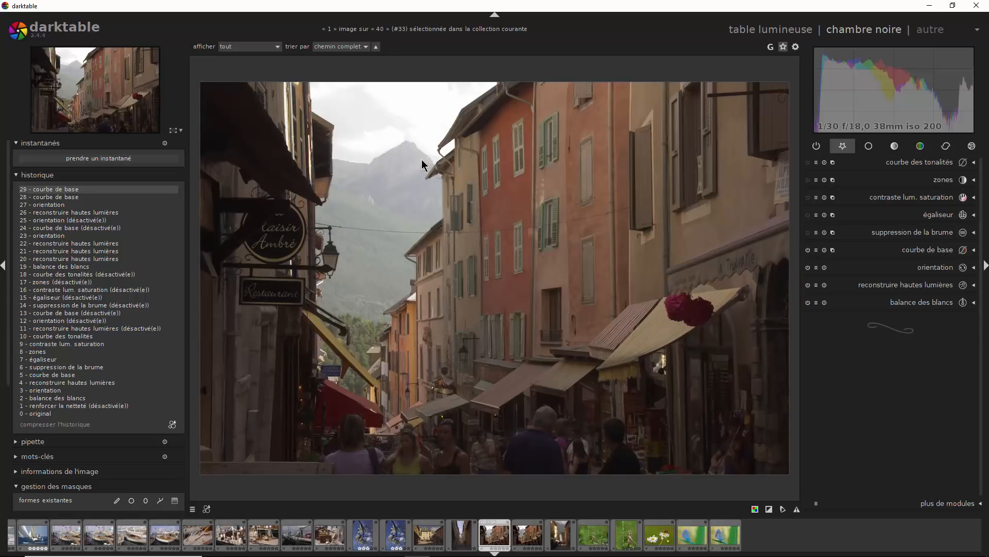
- Enable haze removal and the equalizer, and try out a luma contrast boost at the equalizer's coarsest node
left_click(808, 234)
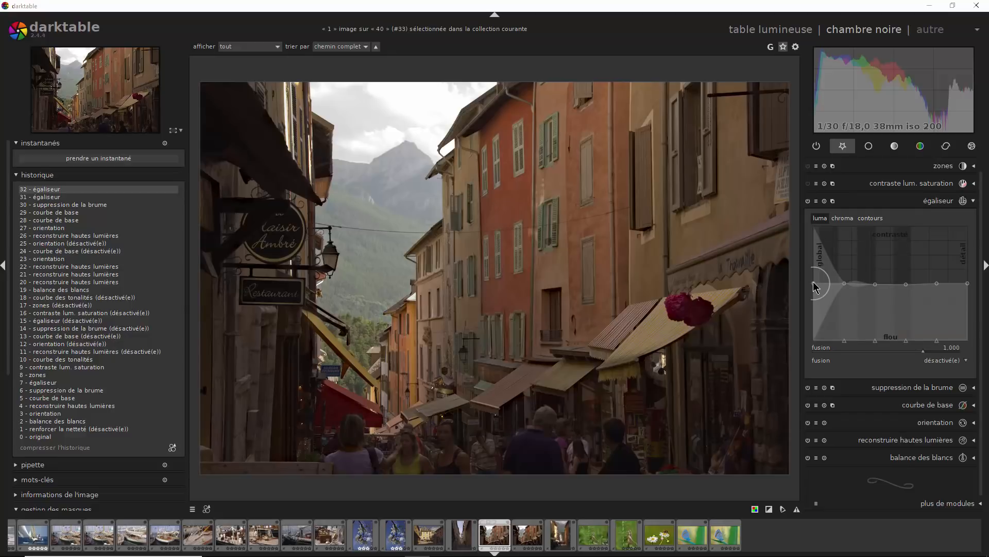
left_click_drag(815, 286, 815, 267)
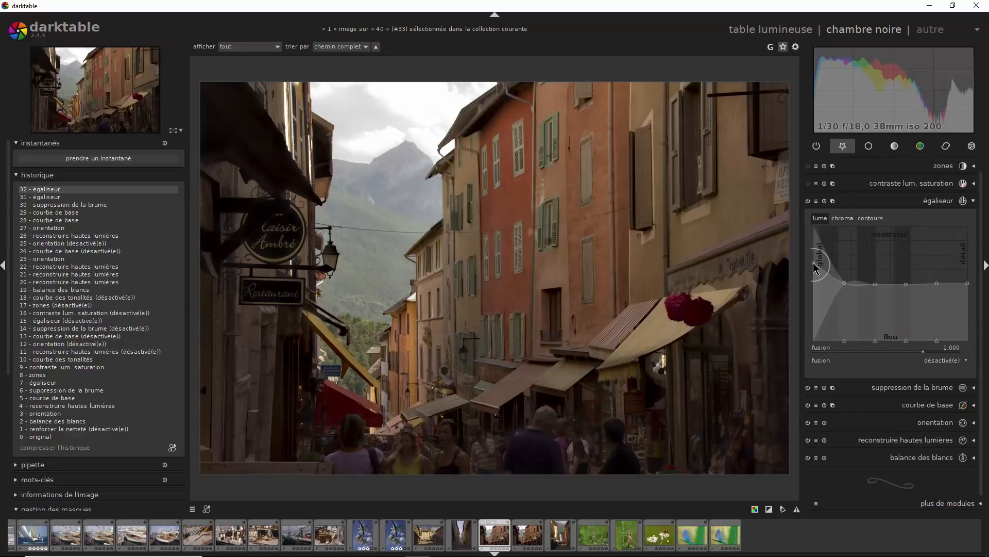
left_click_drag(815, 277, 815, 287)
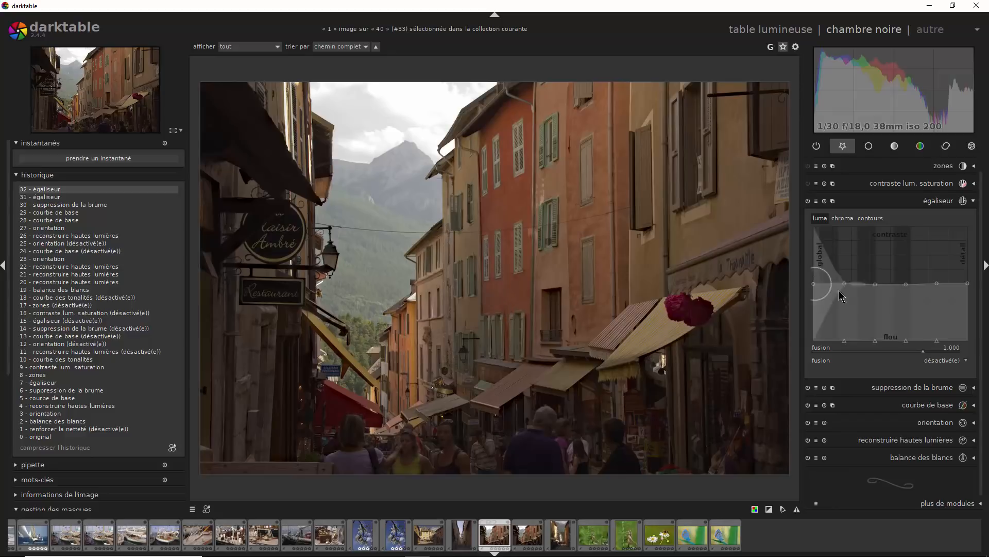
- Try raising luma contrast at the equalizer's middle nodes, checking the building facades at 100% zoom
left_click_drag(814, 282, 876, 275)
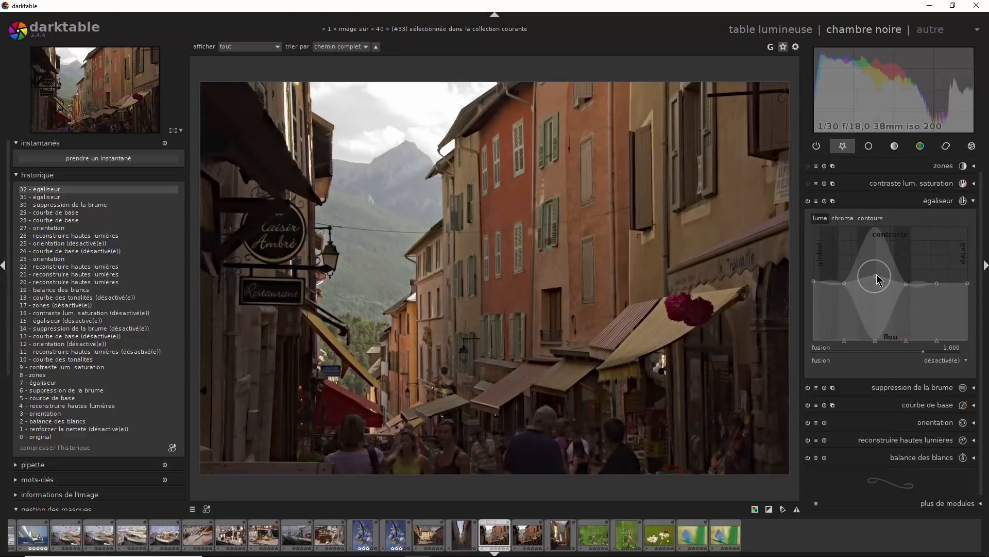
left_click(177, 130)
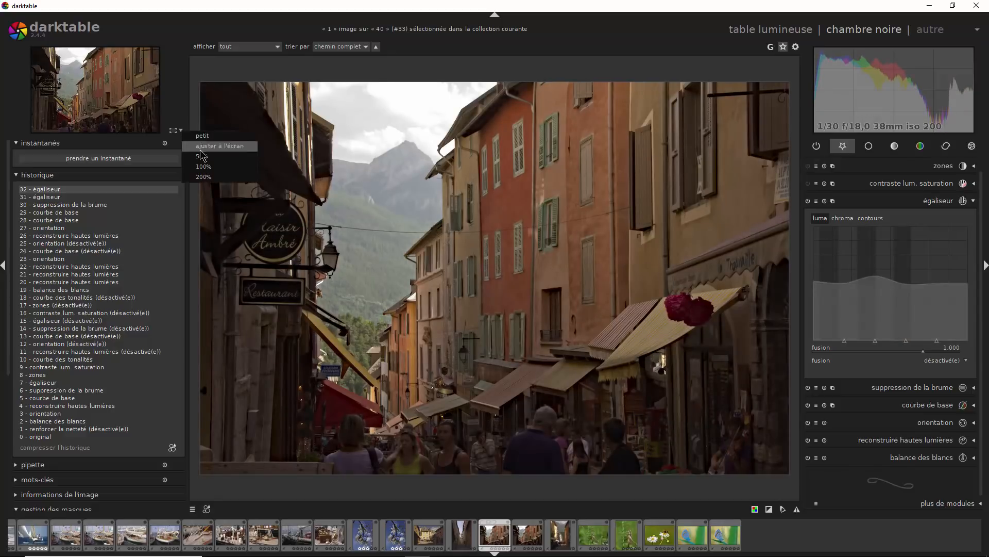
left_click(205, 167)
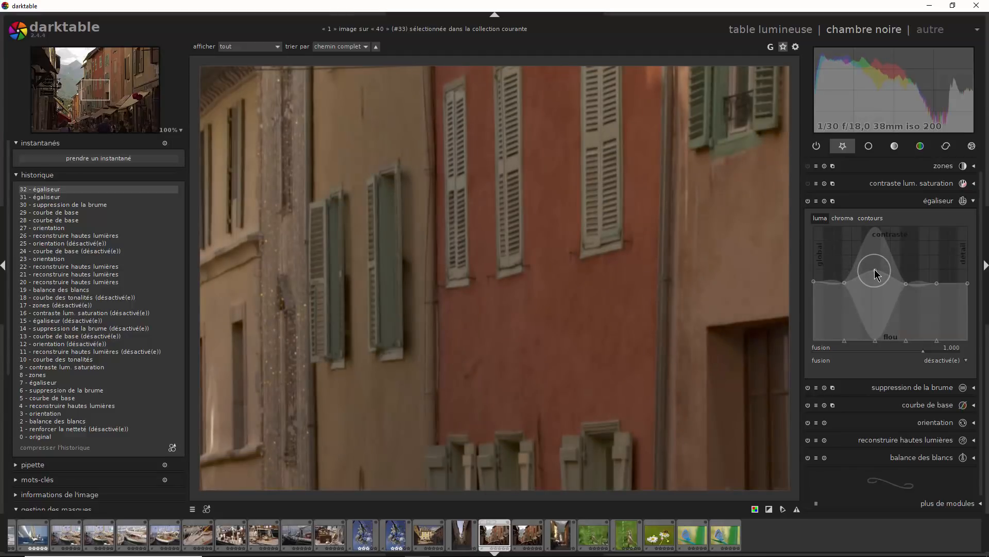
mouse_move(874, 271)
left_mouse_down()
mouse_move(877, 289)
mouse_move(878, 268)
left_mouse_up()
mouse_move(878, 283)
left_mouse_down()
mouse_move(905, 284)
mouse_move(905, 271)
left_mouse_up()
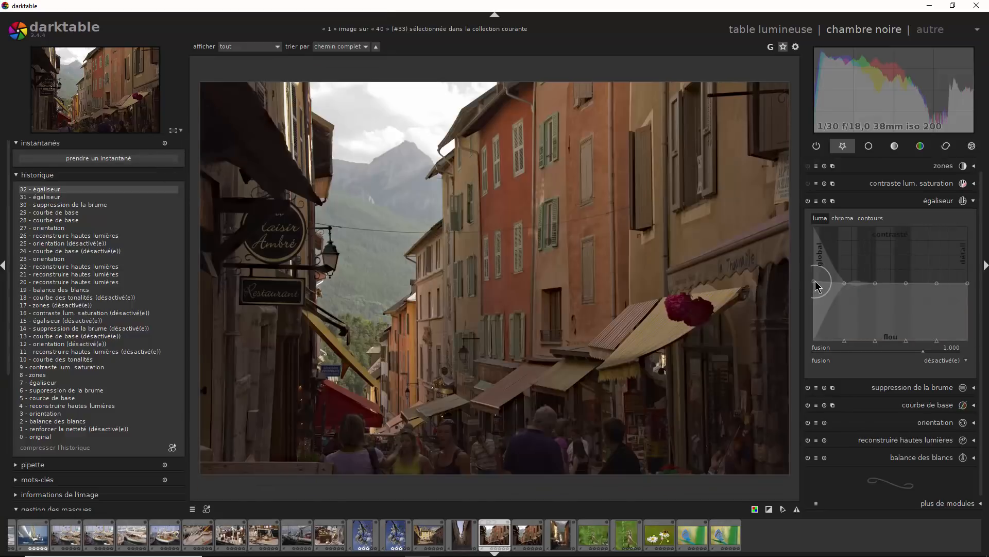
- Shape the equalizer's luma curve by raising the coarsest node and the fine detail nodes, with a slight lift at the second node
left_click_drag(815, 281, 815, 272)
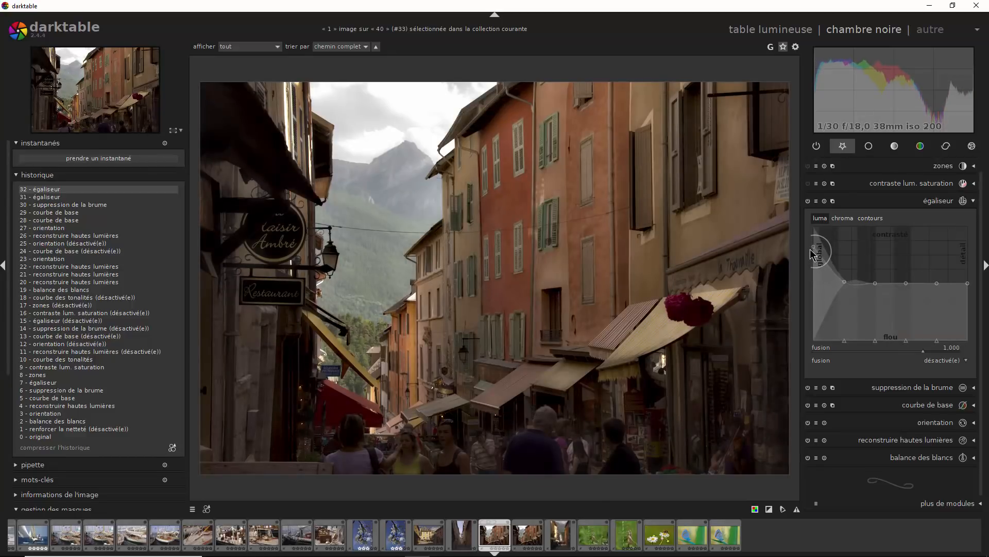
left_click_drag(810, 248, 810, 251)
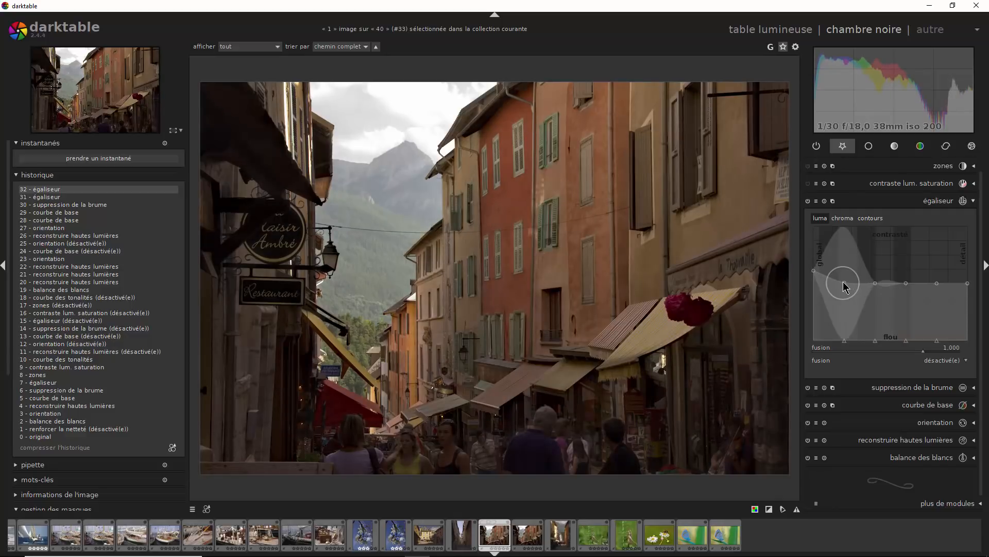
left_click_drag(843, 282, 843, 280)
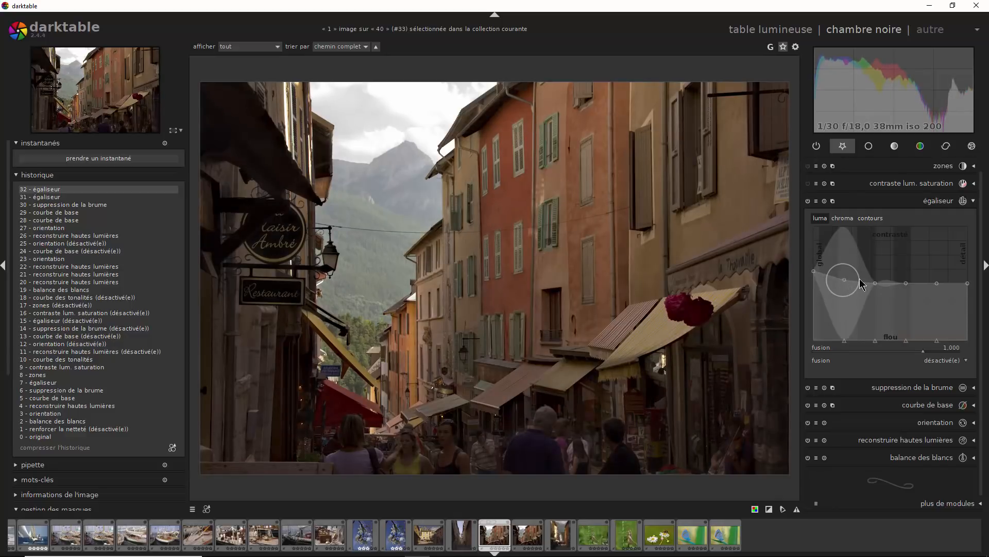
mouse_move(937, 279)
left_mouse_down()
mouse_move(966, 272)
mouse_move(965, 261)
left_mouse_up()
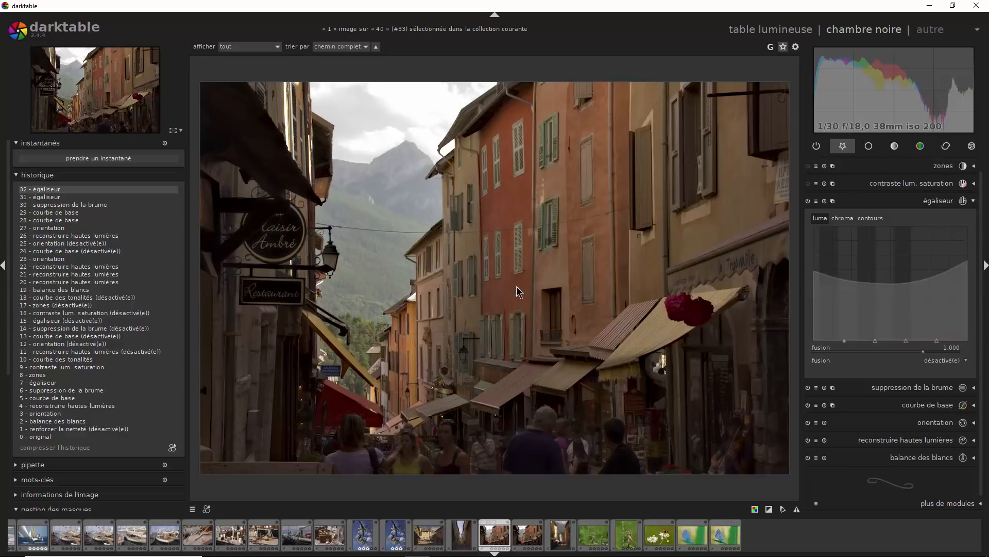
- Compare the whole street photo with and without the equalizer's luma adjustments by toggling the module
left_click(809, 201)
left_click(808, 201)
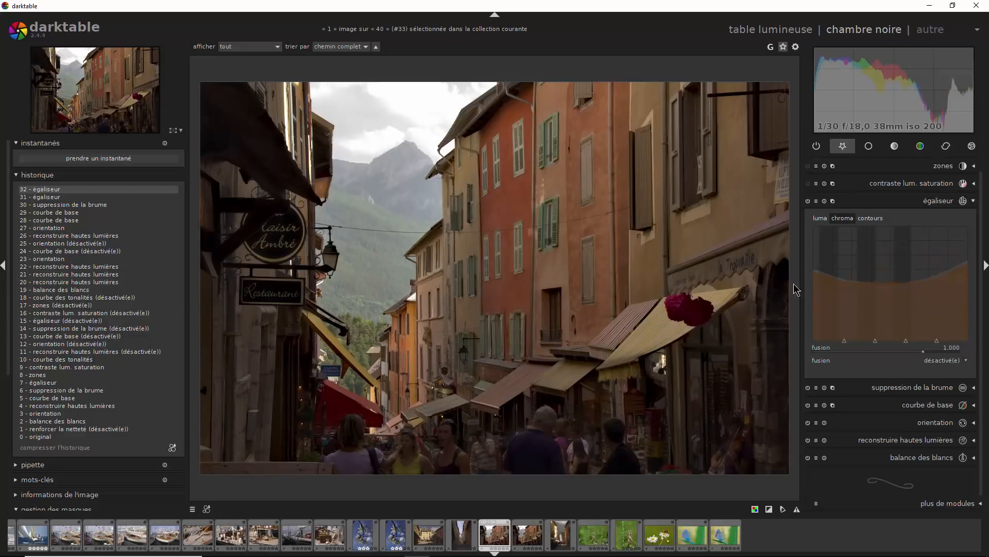
left_click(808, 202)
left_click(808, 202)
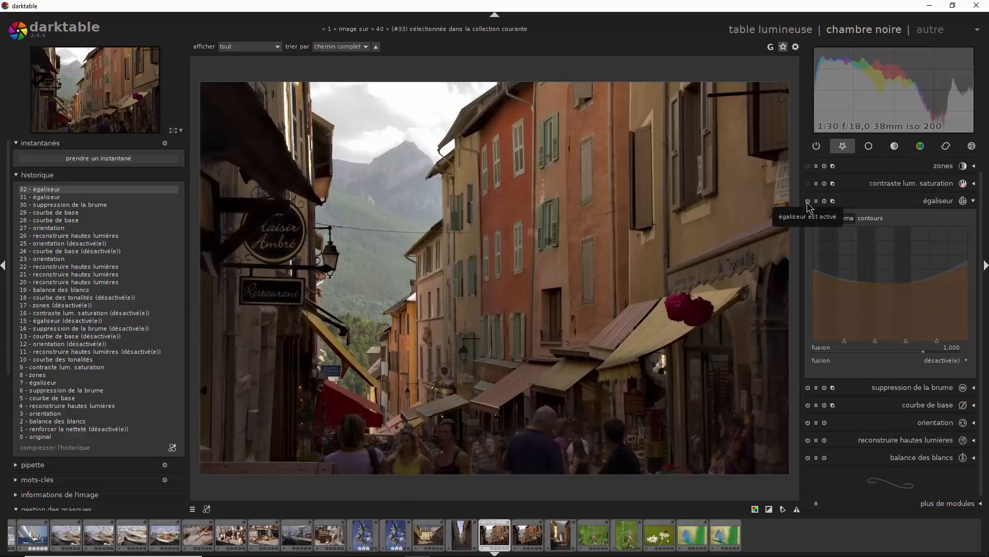
left_click(808, 202)
left_click(808, 201)
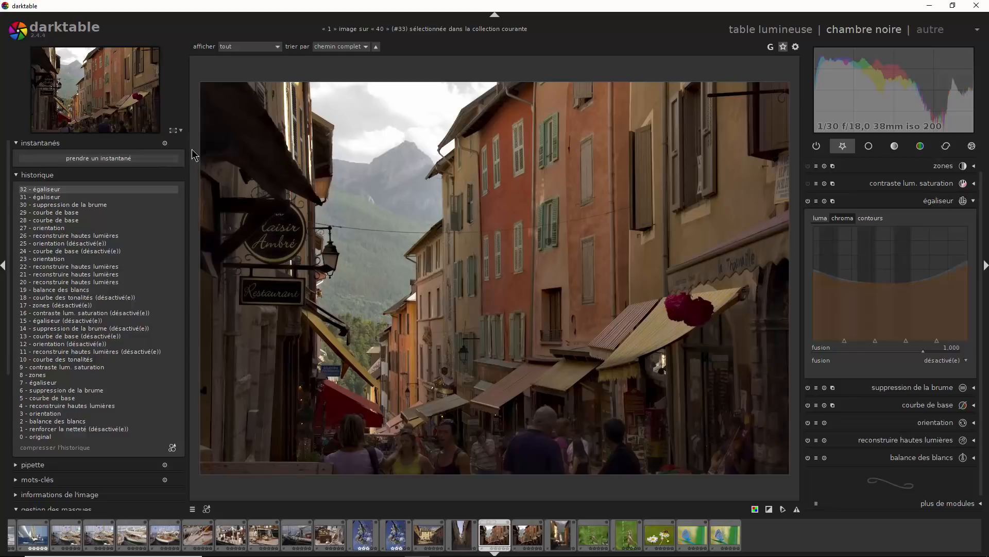
- Raise the equalizer's chroma noise threshold slightly at the finest detail node, and return to the luma curve
left_click(183, 130)
left_click(206, 164)
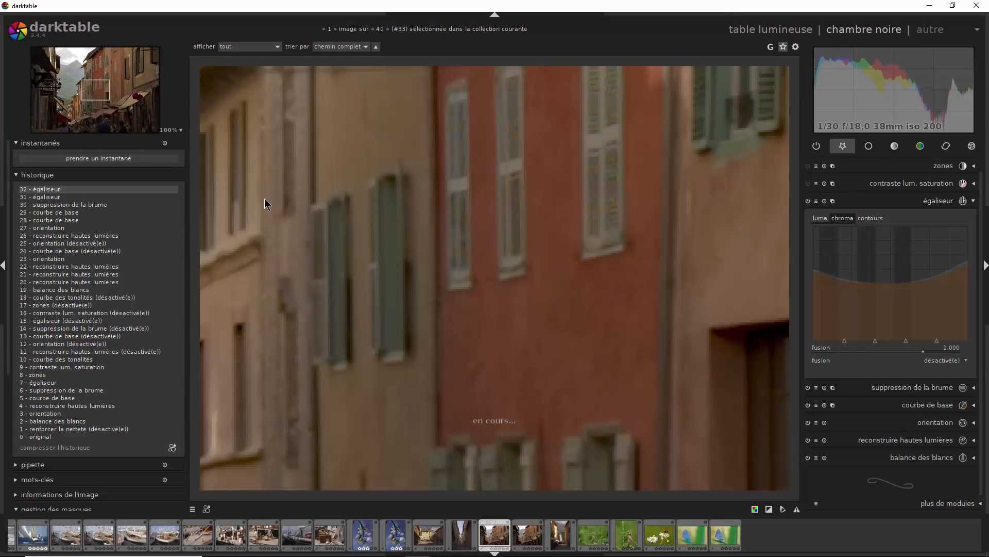
left_click_drag(634, 281, 574, 260)
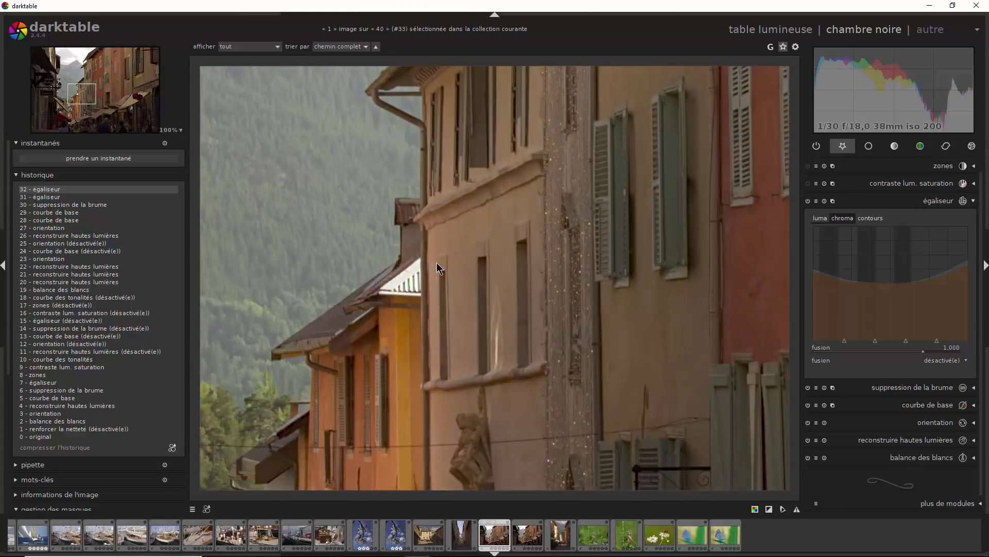
left_click(180, 130)
left_click(196, 174)
left_click_drag(282, 246, 640, 242)
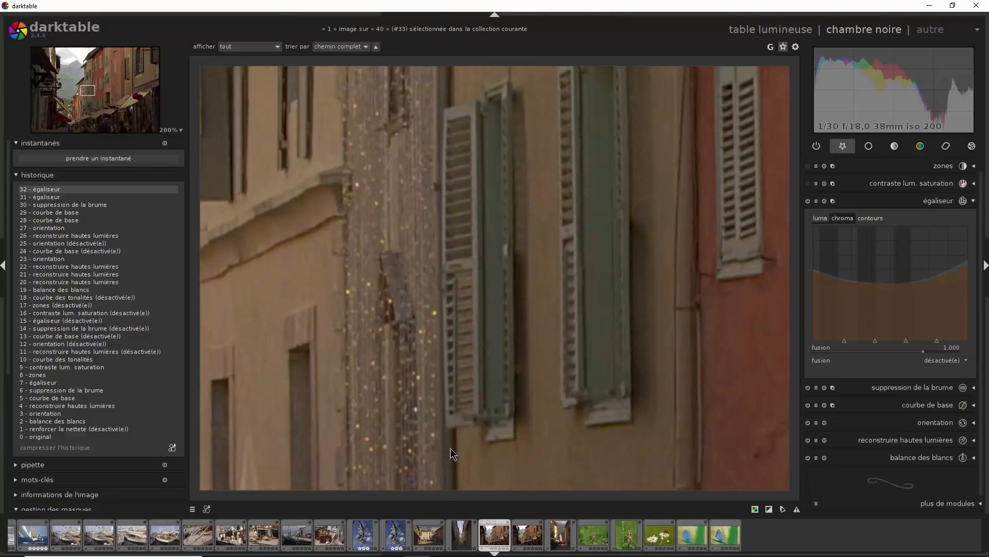
left_click_drag(316, 263, 509, 280)
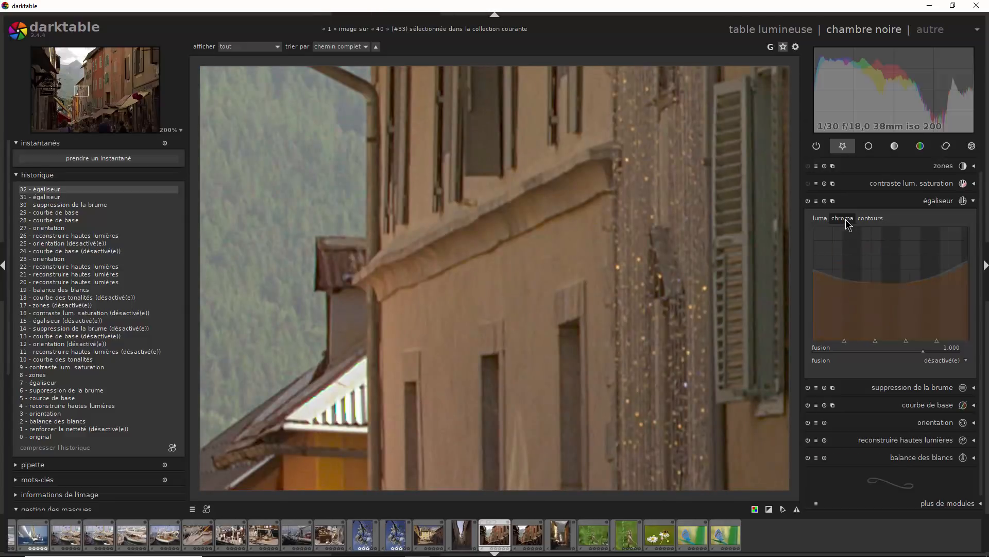
left_click_drag(936, 338, 936, 334)
left_click(820, 218)
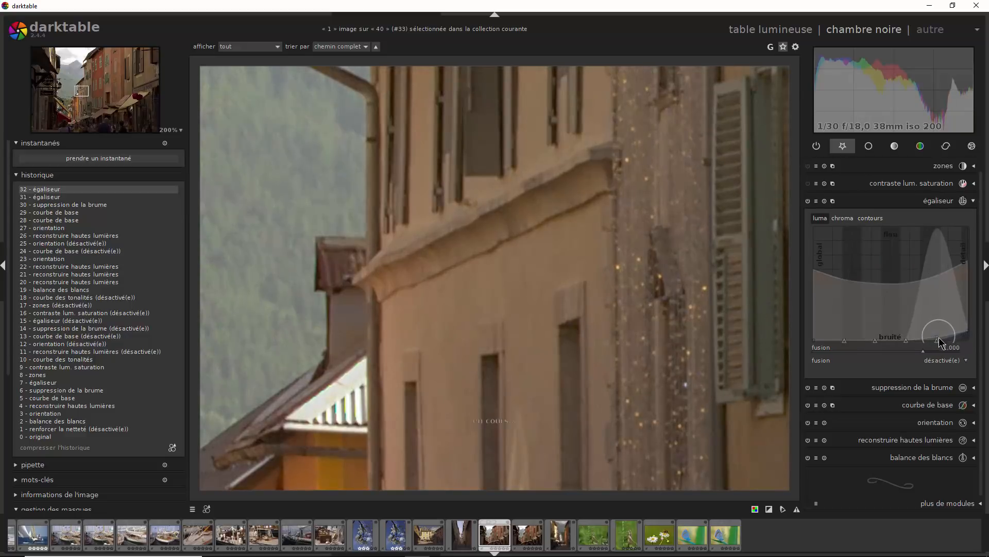
- Compare the equalizer's effect on and off, first on the facade at 200% and again with the whole photo fitted to the screen
left_click(808, 204)
left_click(809, 202)
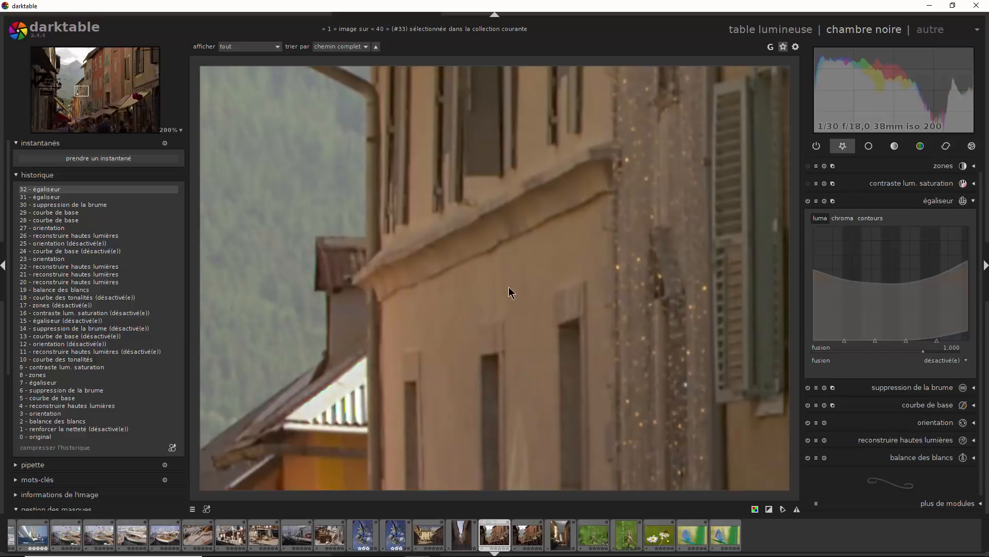
left_click(177, 130)
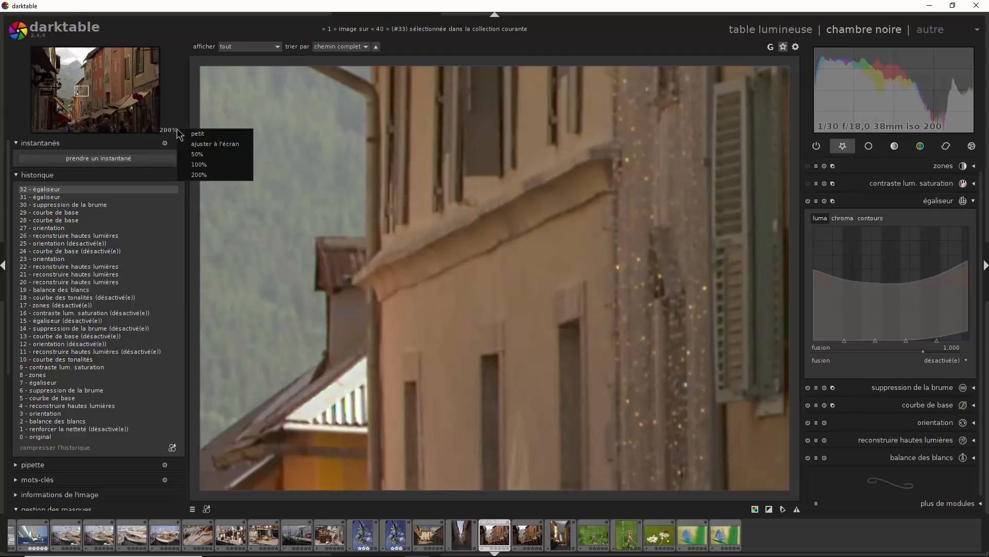
left_click(215, 141)
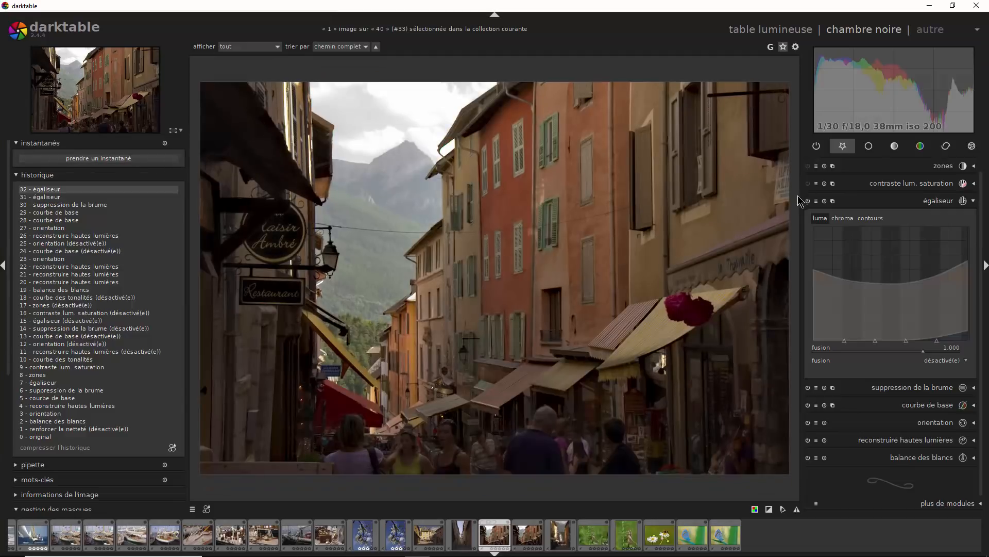
left_click(808, 201)
left_click(808, 201)
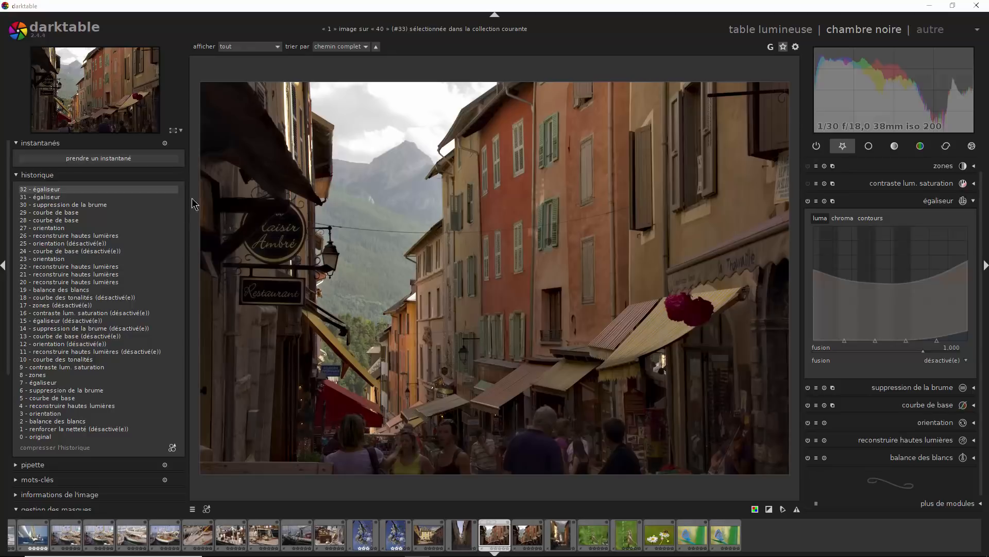
- Examine the facades, awnings and passers-by at 100% zoom for detail quality with the equalizer applied
left_click(180, 132)
left_click(199, 167)
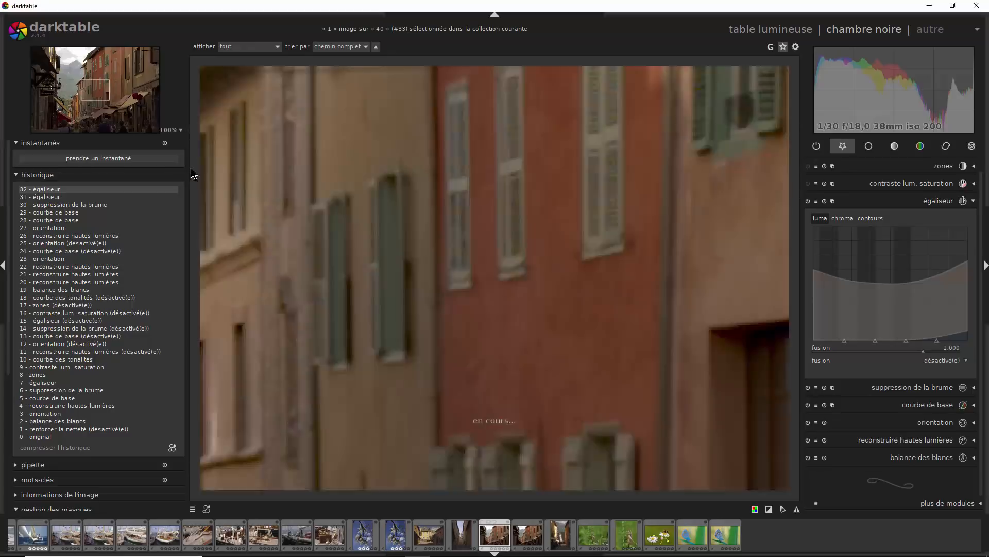
left_click_drag(547, 385, 555, 150)
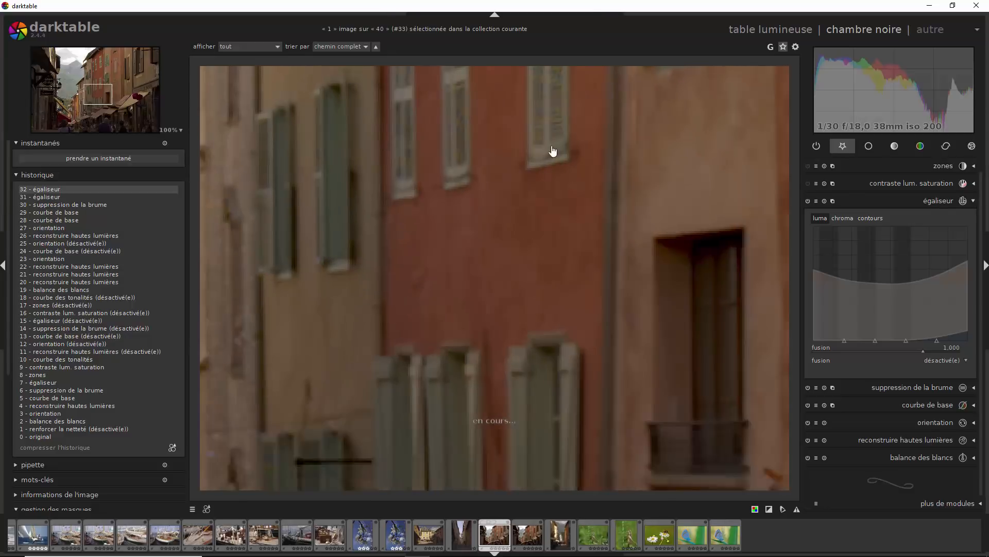
left_click_drag(434, 360, 630, 236)
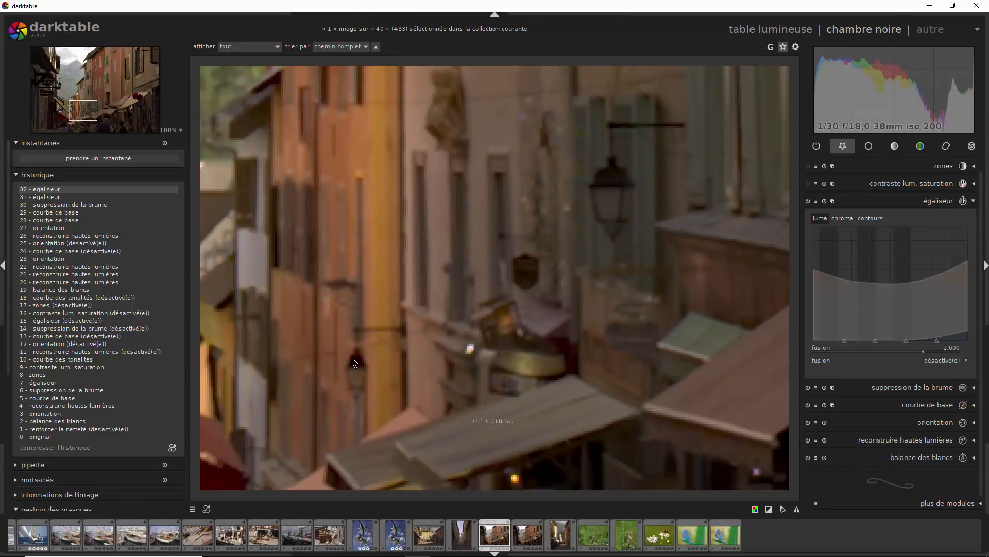
left_click_drag(468, 347, 586, 193)
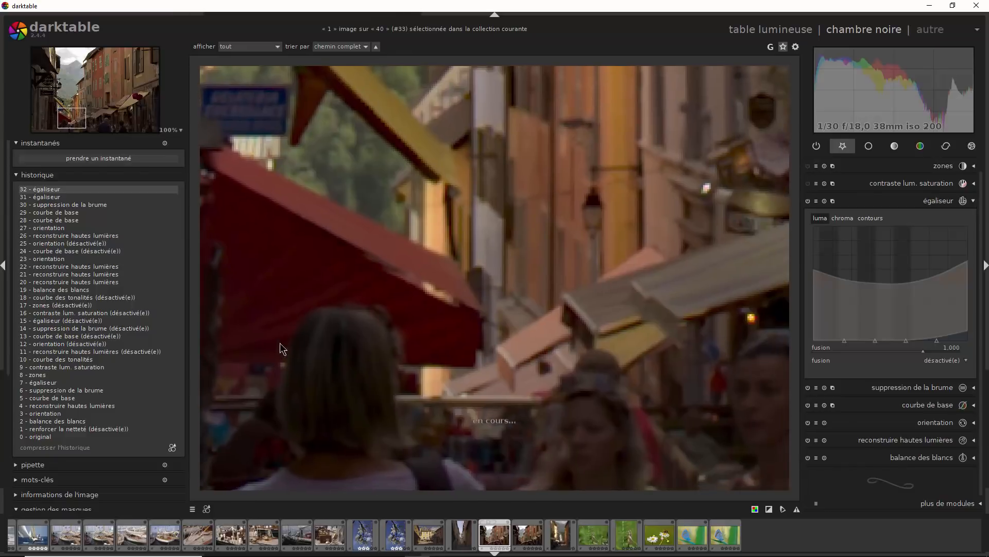
left_click_drag(280, 342, 413, 209)
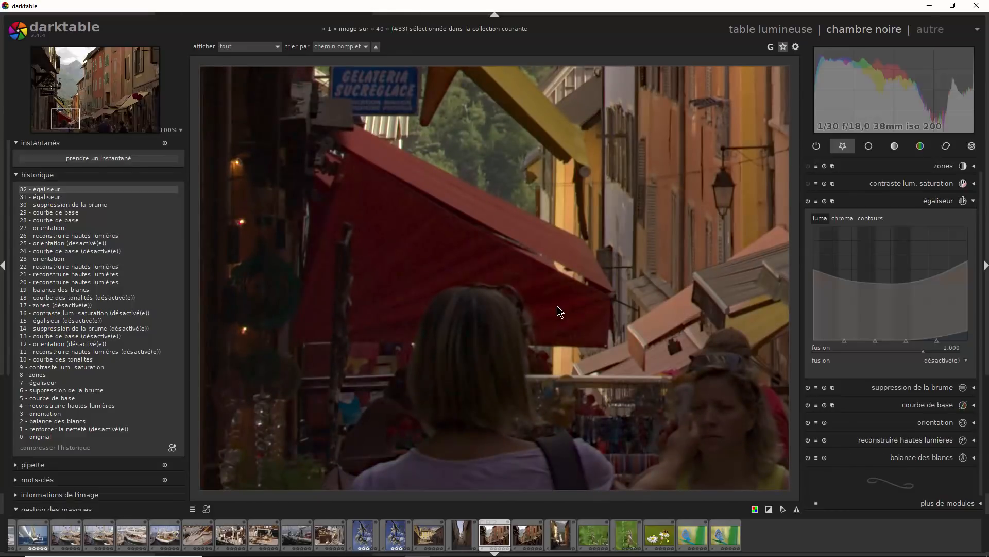
left_click_drag(518, 446, 471, 248)
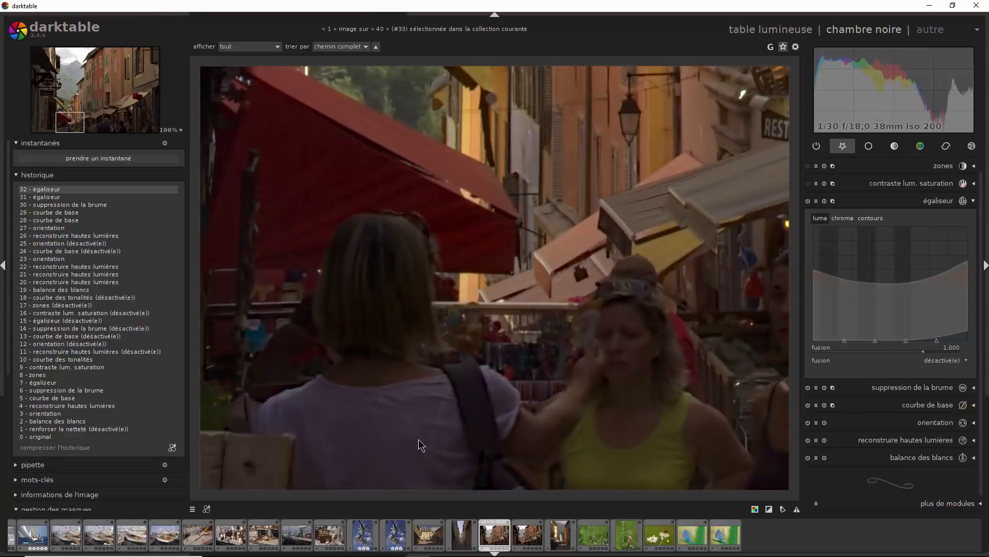
left_click_drag(466, 427, 456, 426)
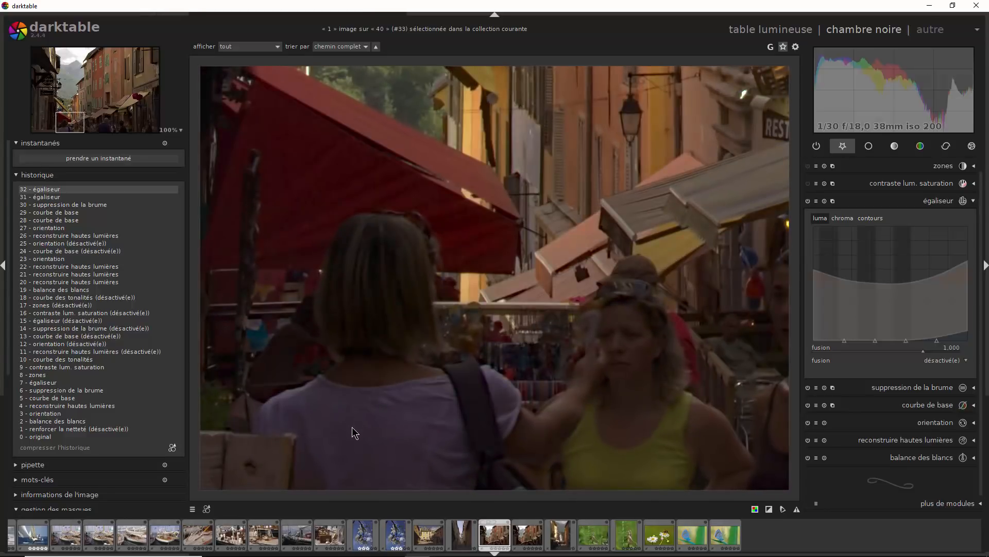
left_click_drag(636, 409, 330, 381)
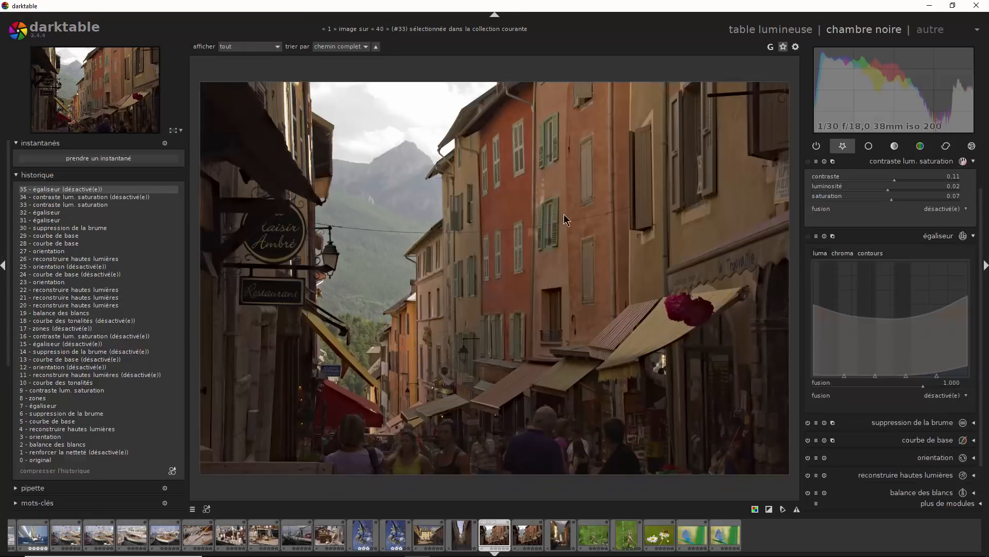
- Toggle the equalizer for another before-and-after comparison and leave it enabled
left_click(808, 238)
left_click(807, 239)
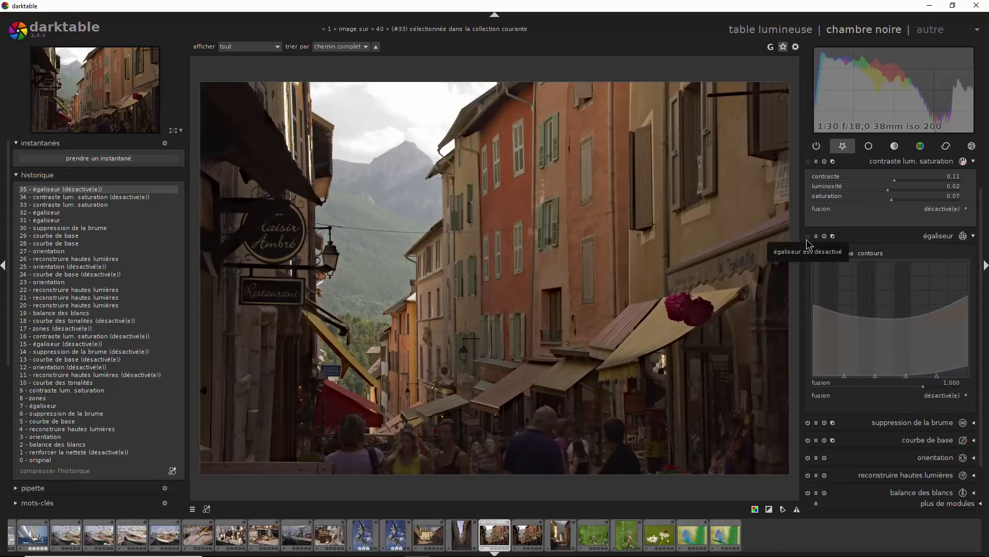
left_click(807, 240)
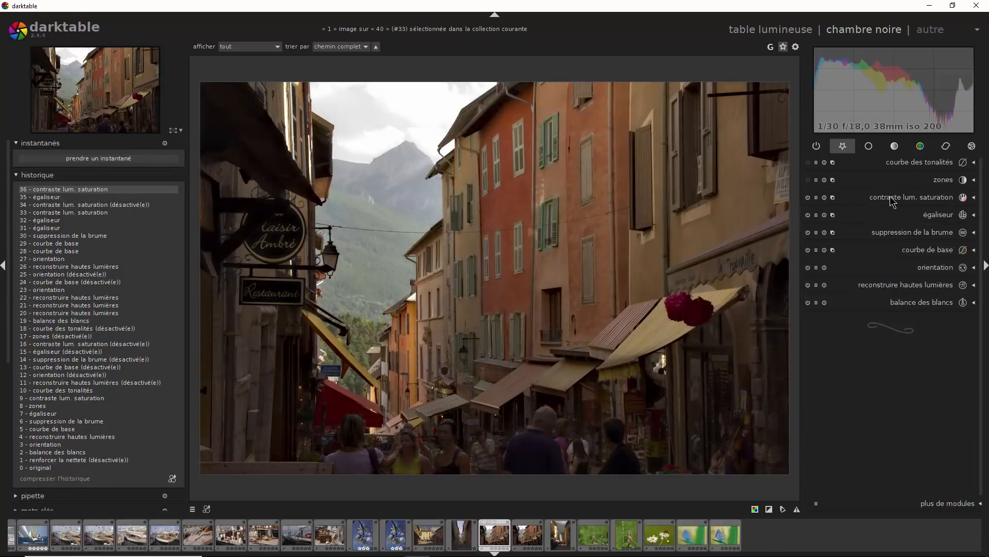
- Set the saturation to 0.08 in the contrast, brightness and saturation module, and collapse its settings
left_click(975, 198)
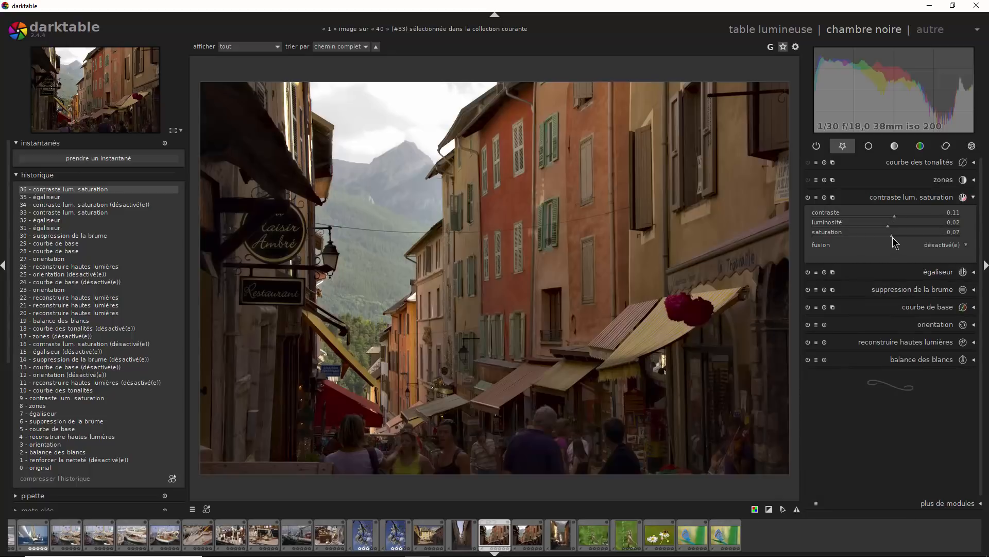
mouse_move(894, 242)
left_mouse_down()
mouse_move(884, 241)
mouse_move(894, 241)
left_mouse_up()
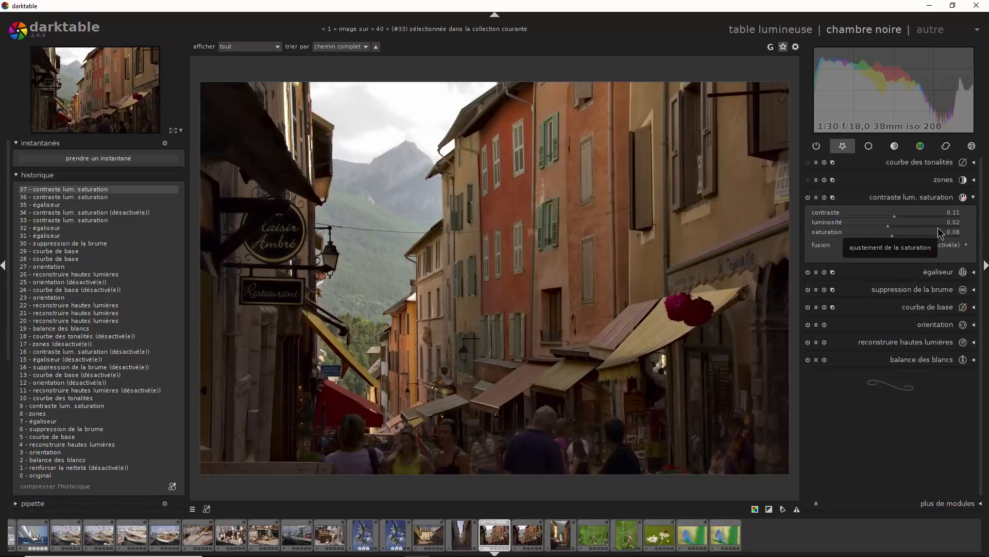
left_click(972, 202)
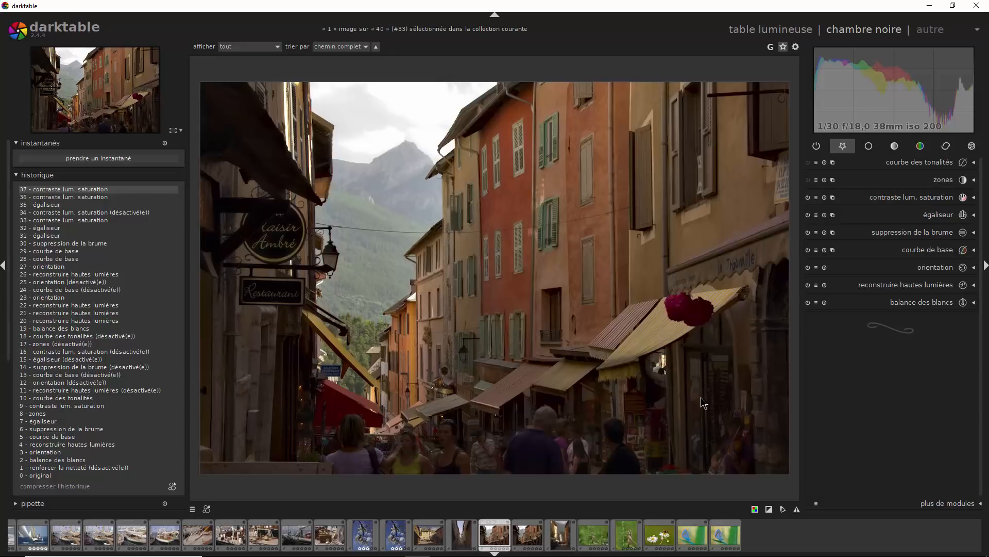
- Enable the zone system module and fine-tune the marker controlling the darkest zones
left_click(808, 180)
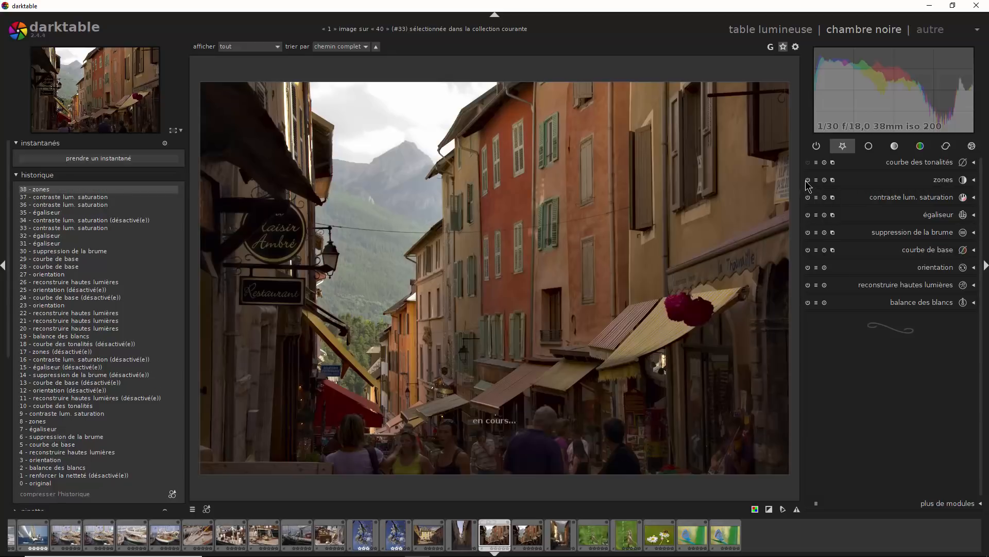
left_click(975, 183)
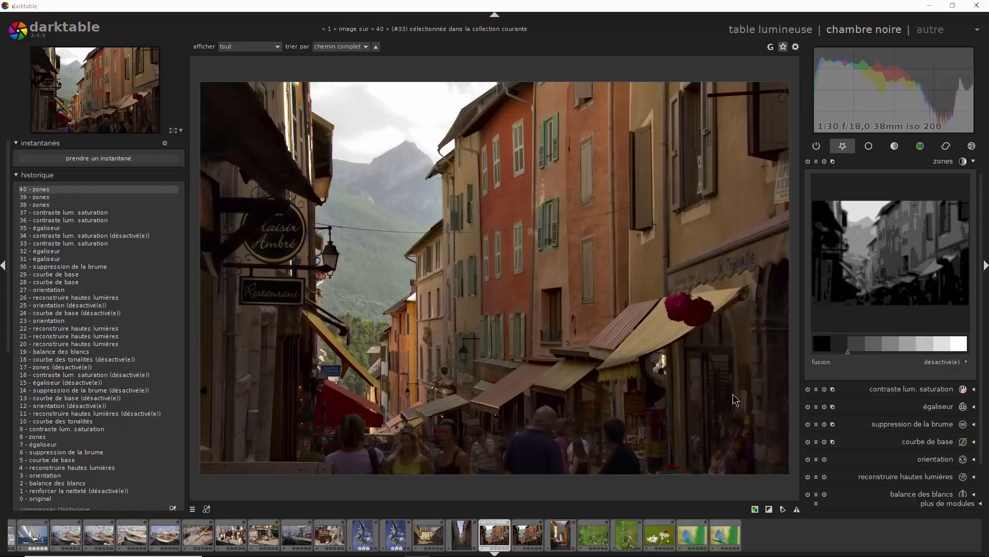
left_click(830, 348)
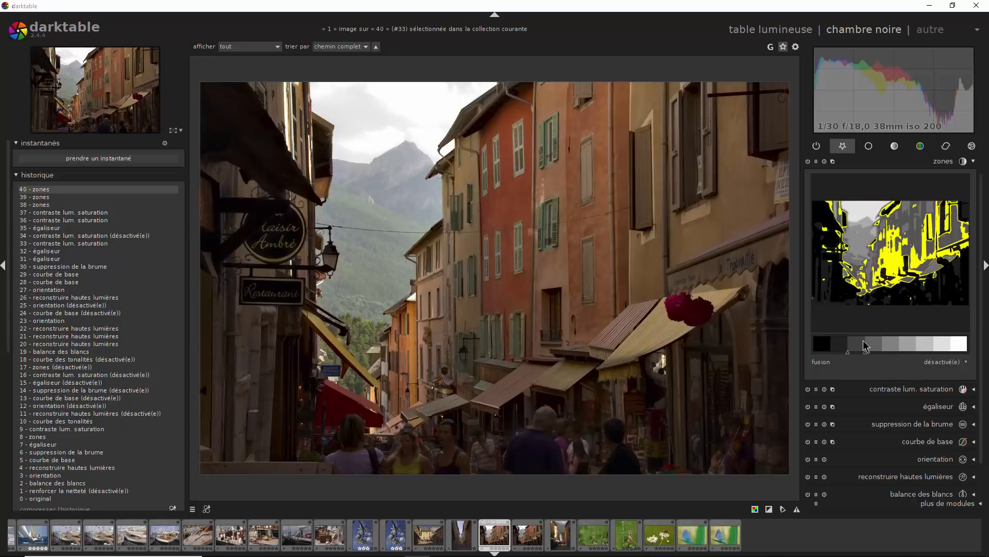
left_click(832, 351)
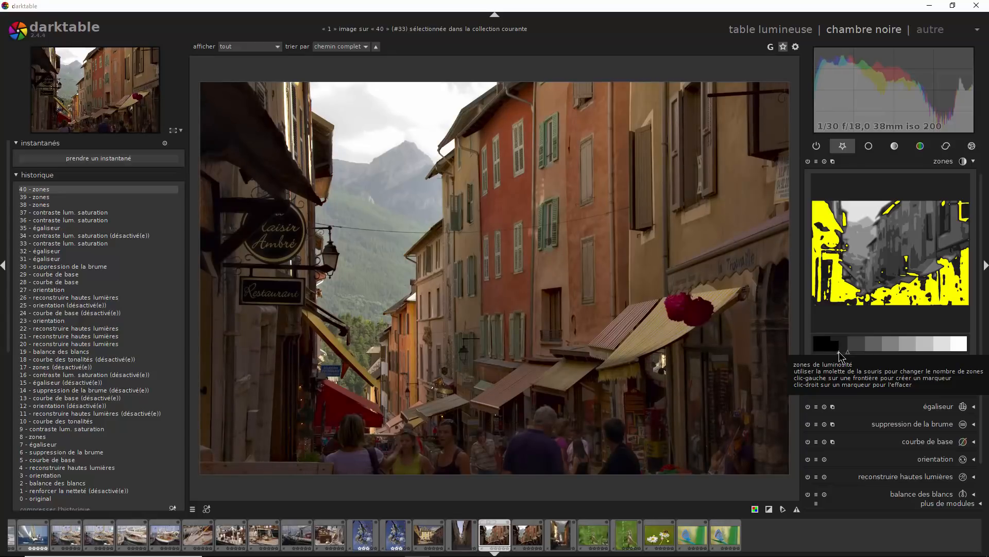
left_click_drag(839, 351, 835, 352)
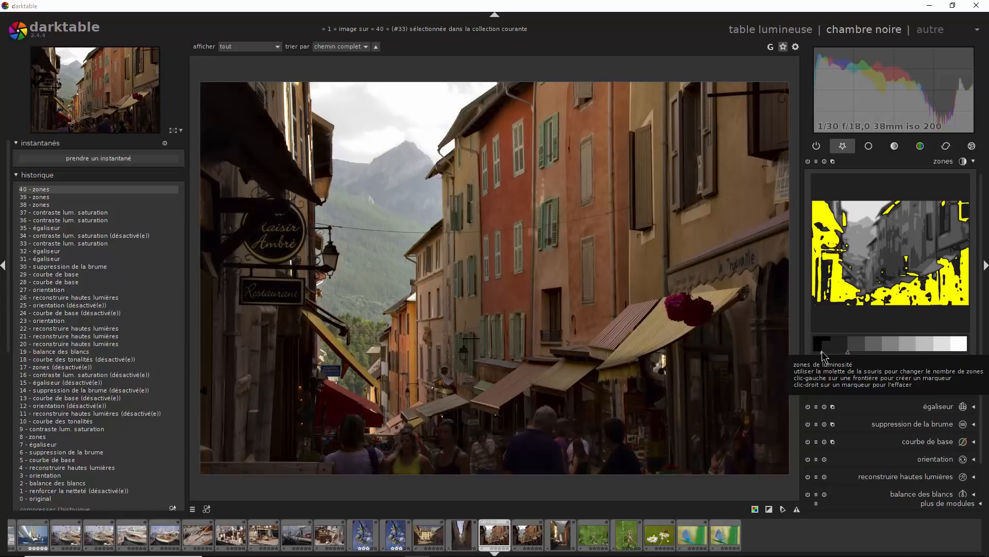
left_click(830, 352)
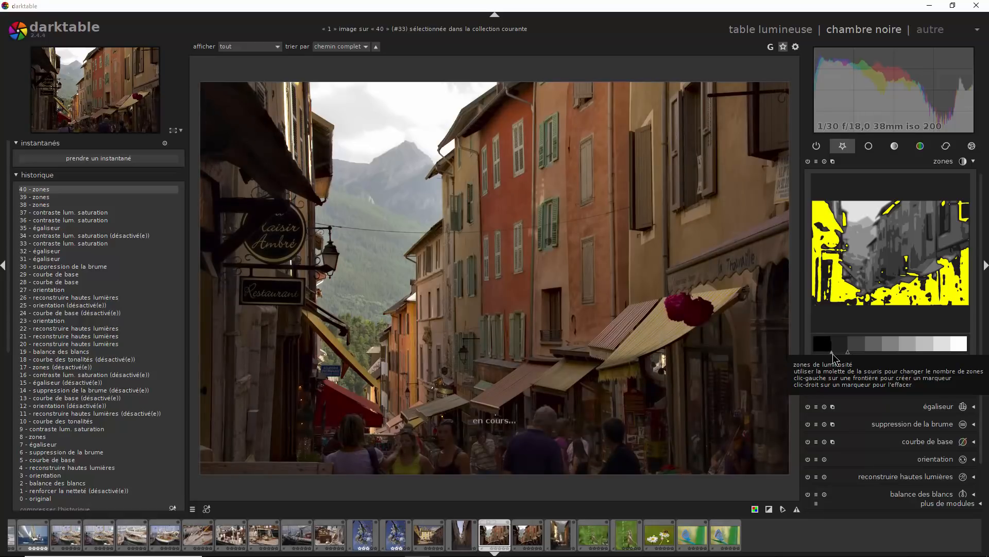
left_click_drag(835, 353, 839, 353)
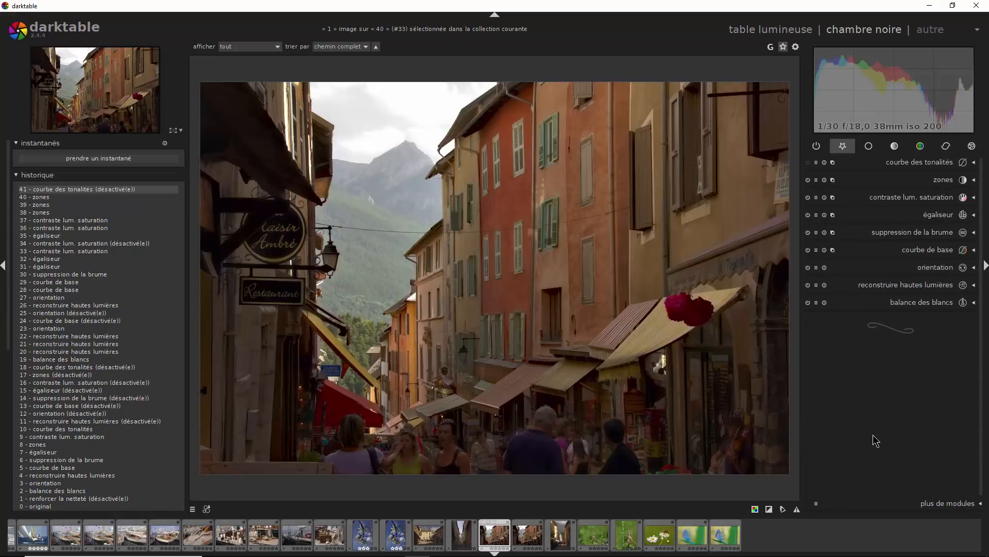
- Enable the tone curve module, lift the upper node of its L curve, and check the photo with the module off
left_click(809, 163)
left_click(974, 164)
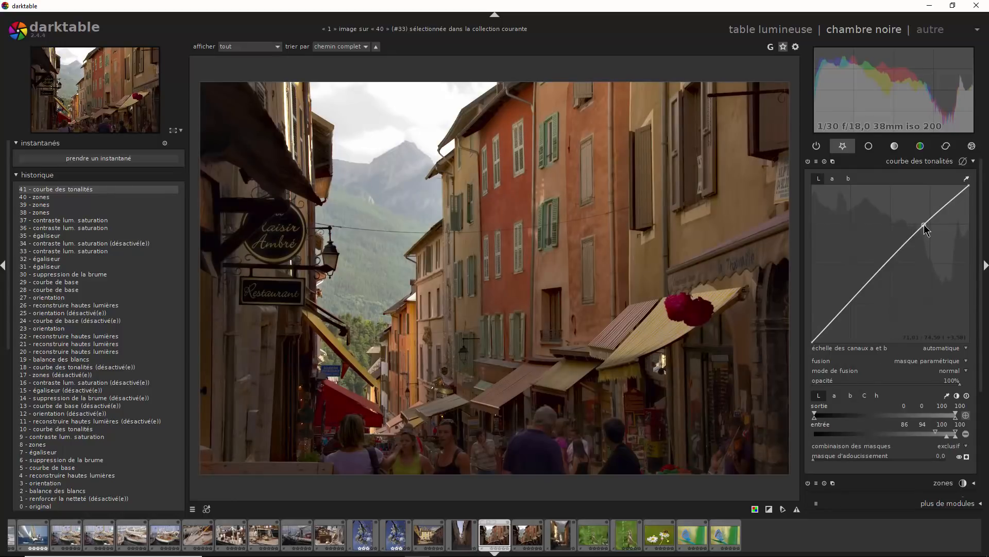
left_click_drag(924, 225, 925, 223)
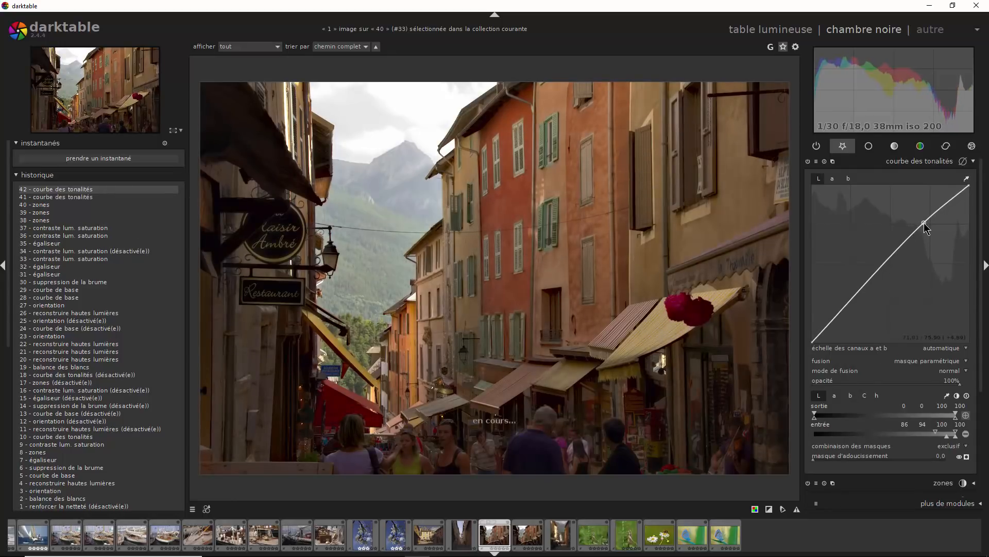
left_click_drag(925, 222, 930, 220)
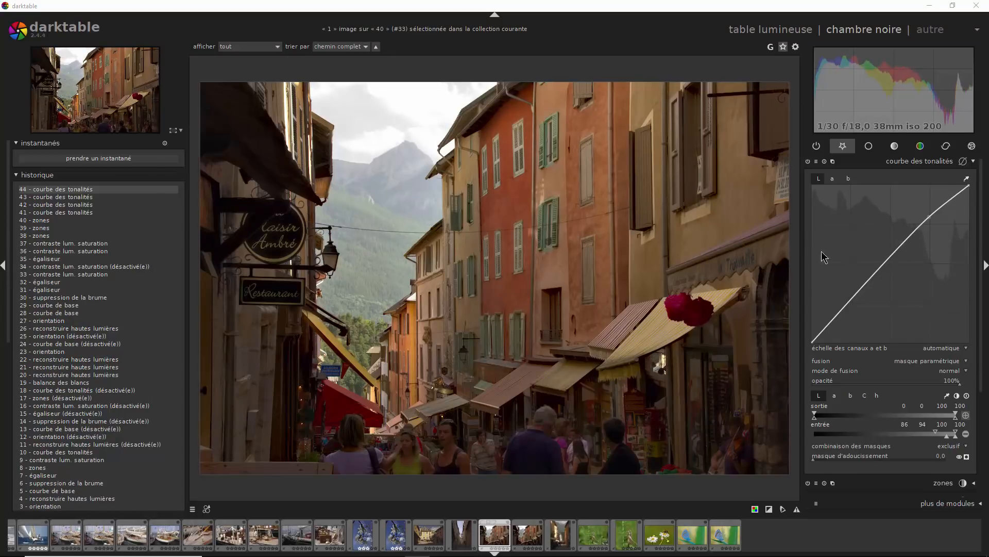
left_click(809, 161)
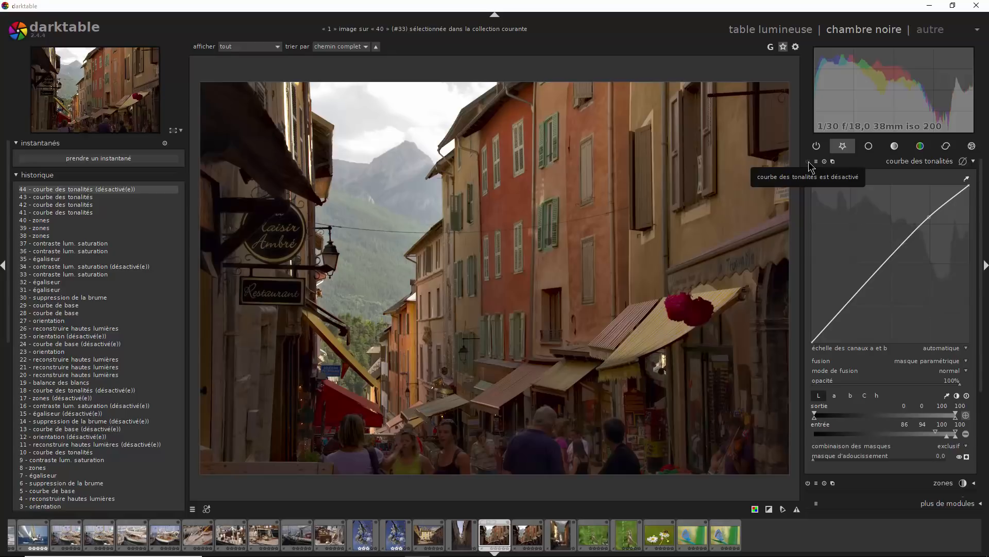
- Re-enable and collapse the tone curve module, and compress the photo's development history
left_click(809, 161)
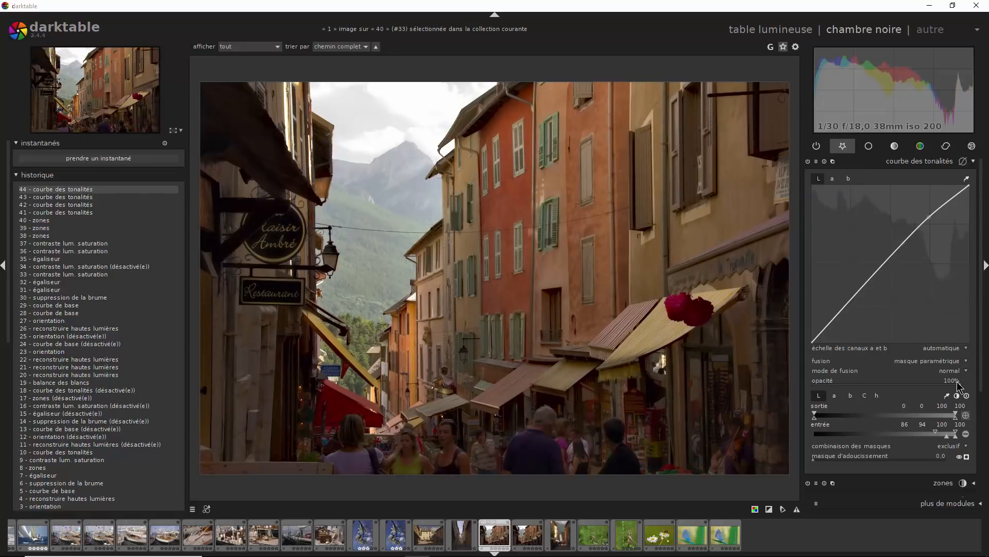
scroll(985, 291, "down", 3)
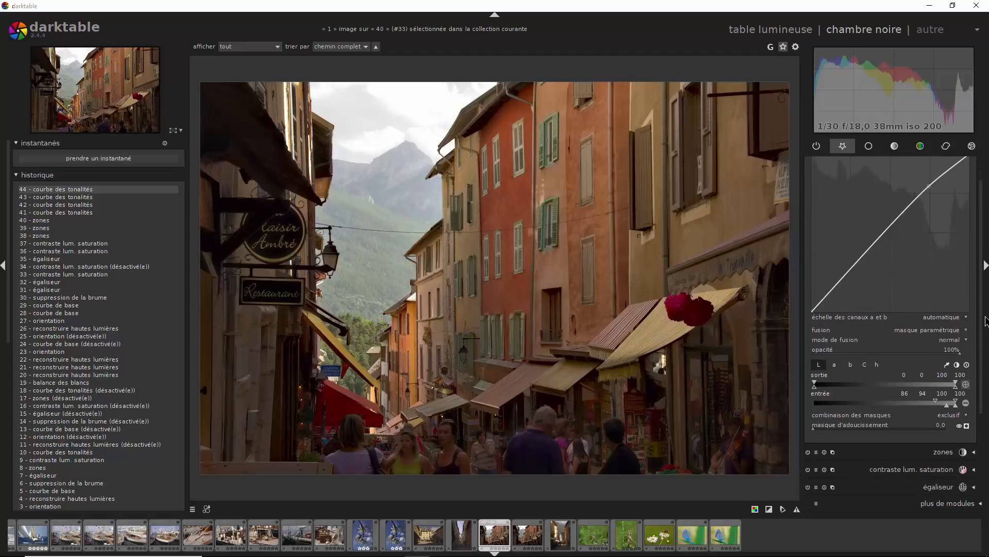
left_click(967, 386)
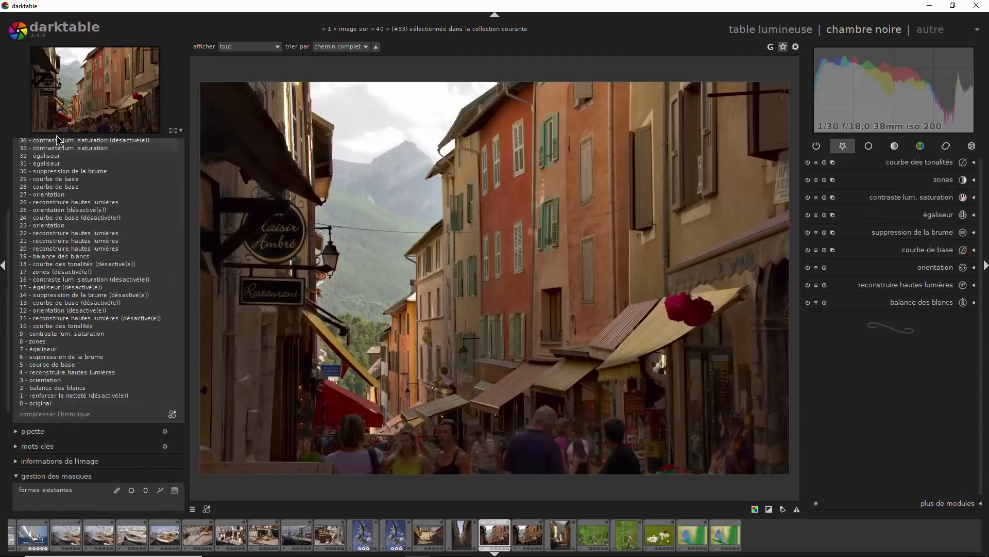
left_click(40, 416)
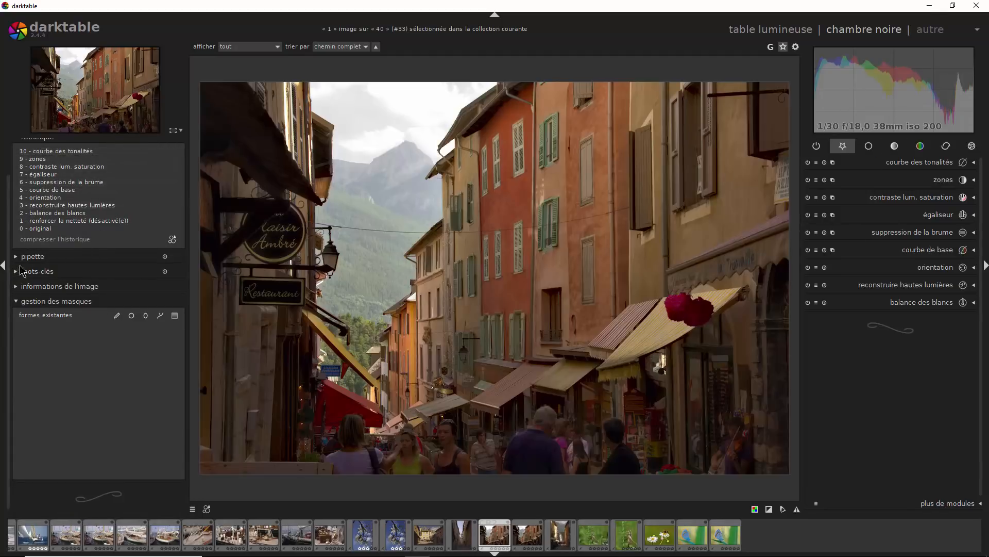
scroll(11, 235, "up", 2)
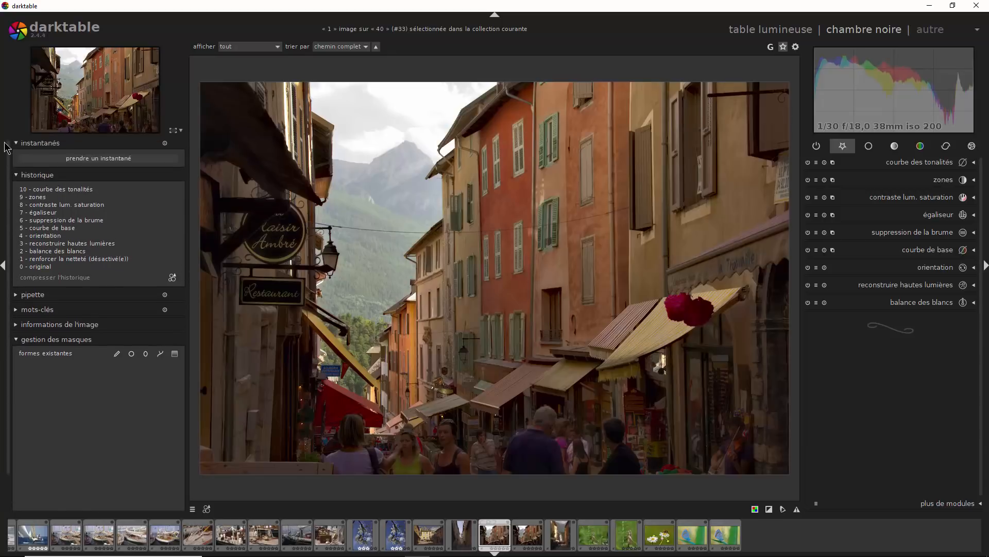
- Take snapshots of the tone curve and base curve history states and compare both versions in split view across the photo
left_click(93, 160)
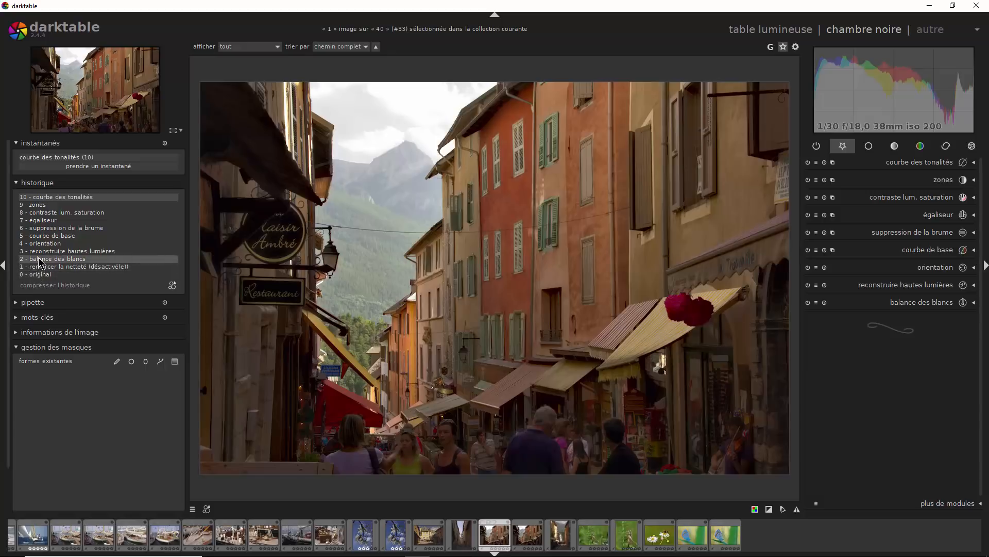
left_click(42, 236)
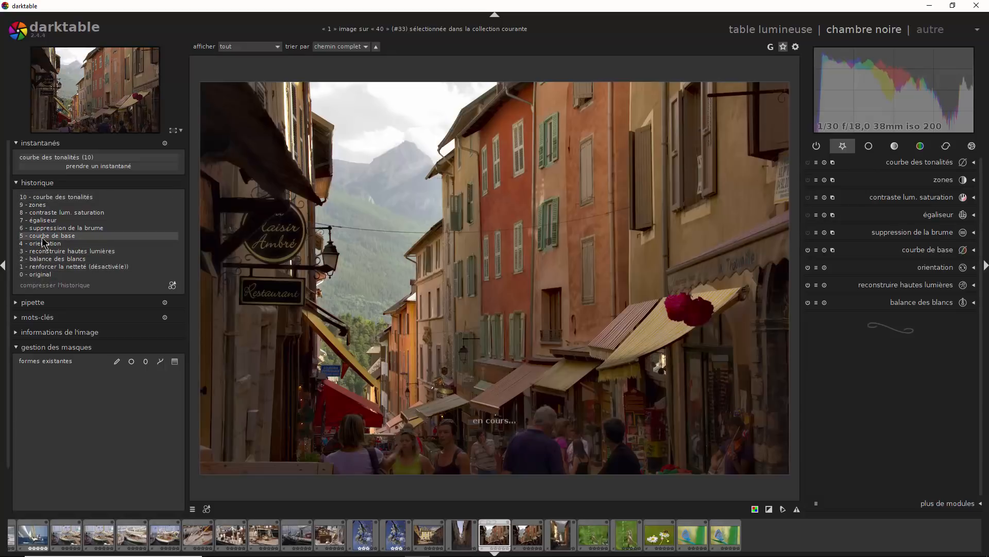
left_click(73, 166)
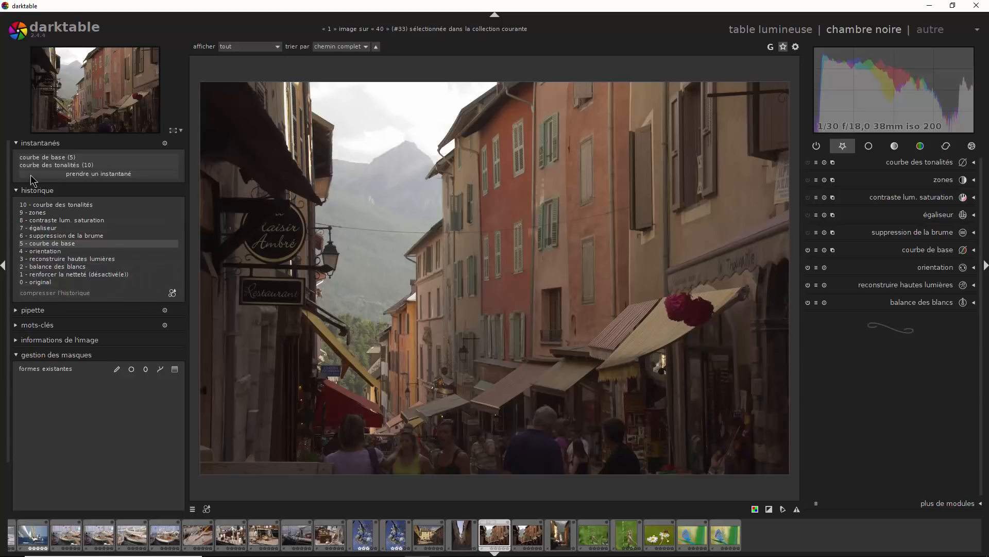
left_click(82, 158)
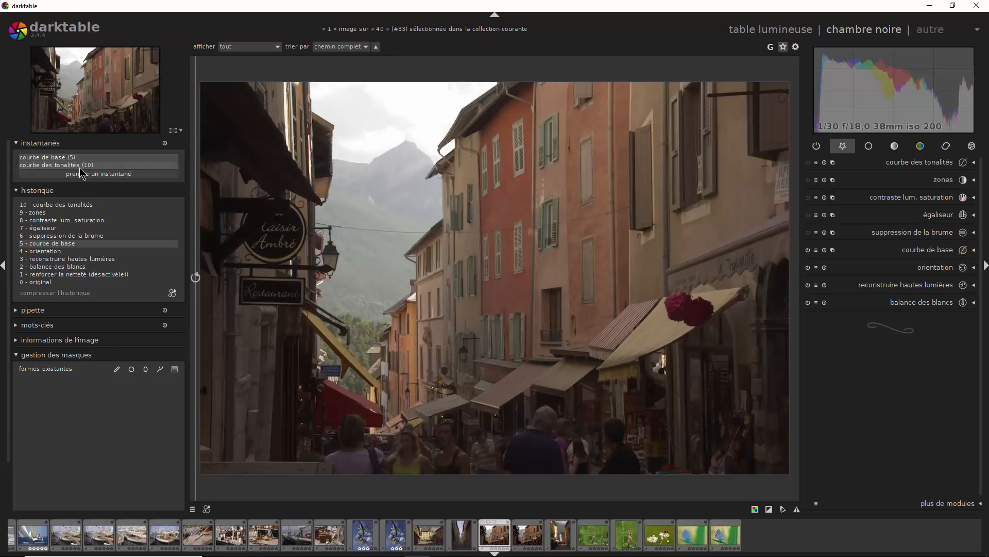
left_click_drag(198, 212, 783, 411)
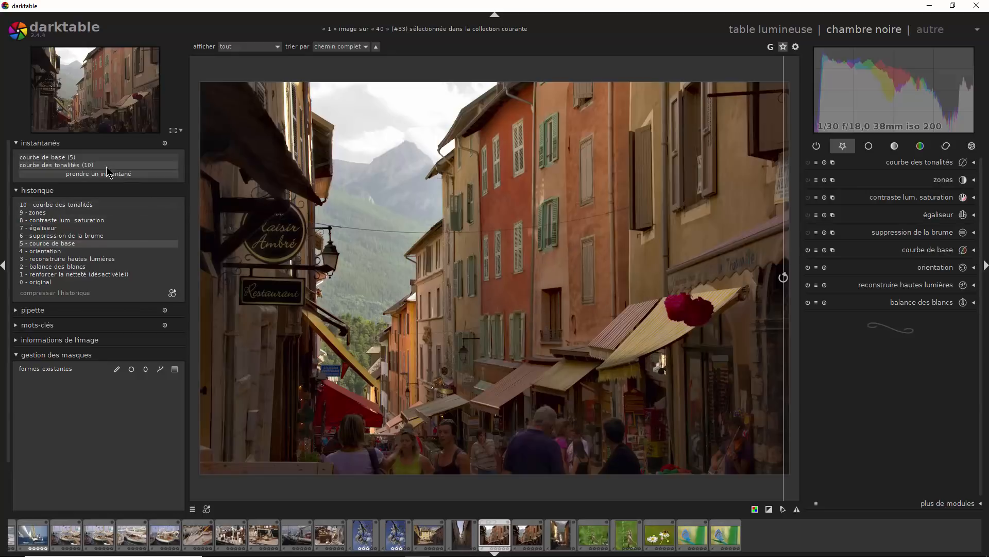
- Return the photo to the tone curve history state and clear all snapshots
left_click(77, 205)
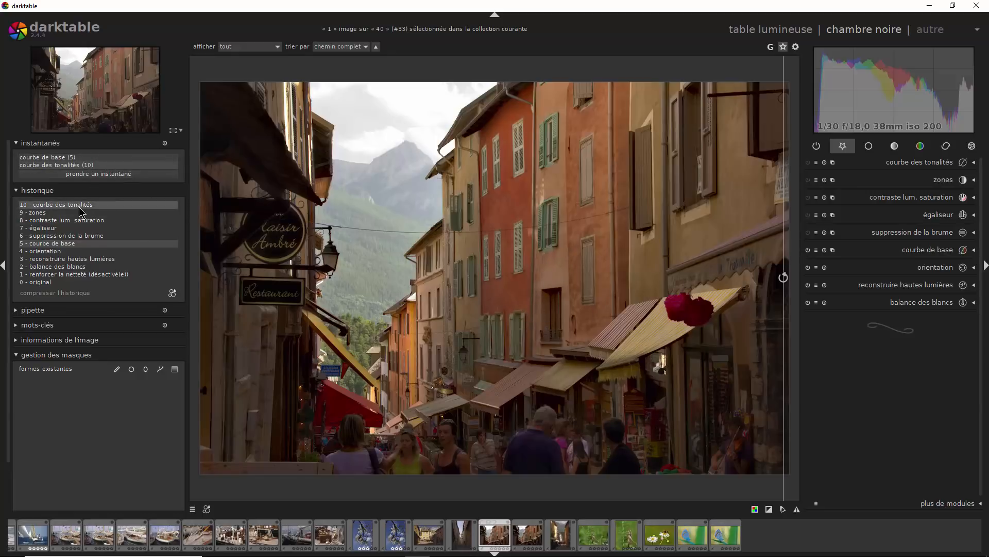
left_click(164, 143)
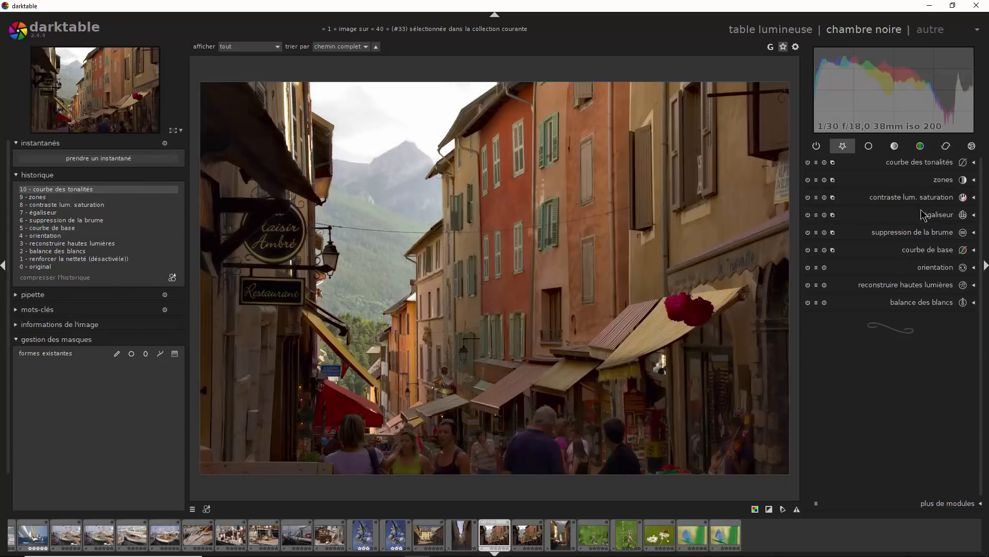
- Expand the equalizer module and show its list of presets
left_click(975, 216)
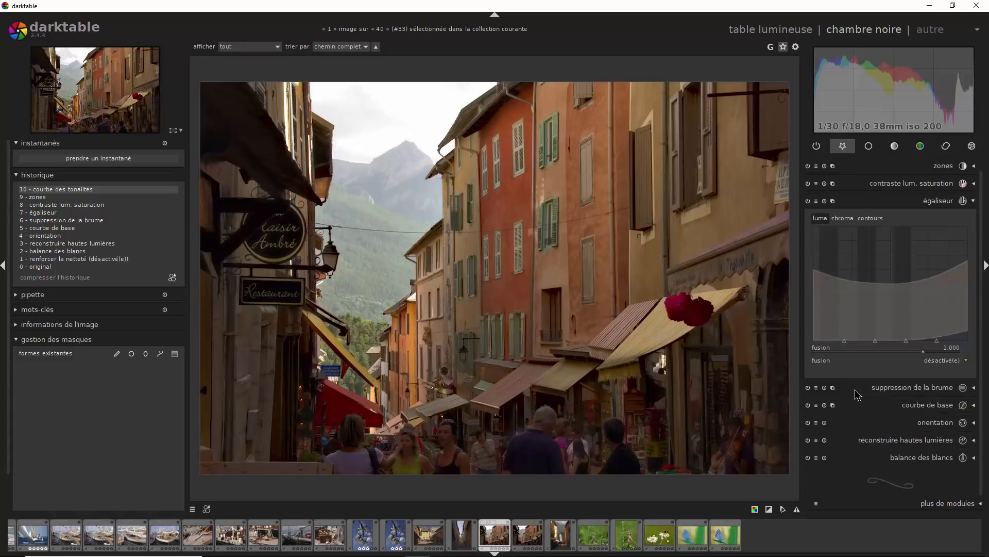
left_click(818, 202)
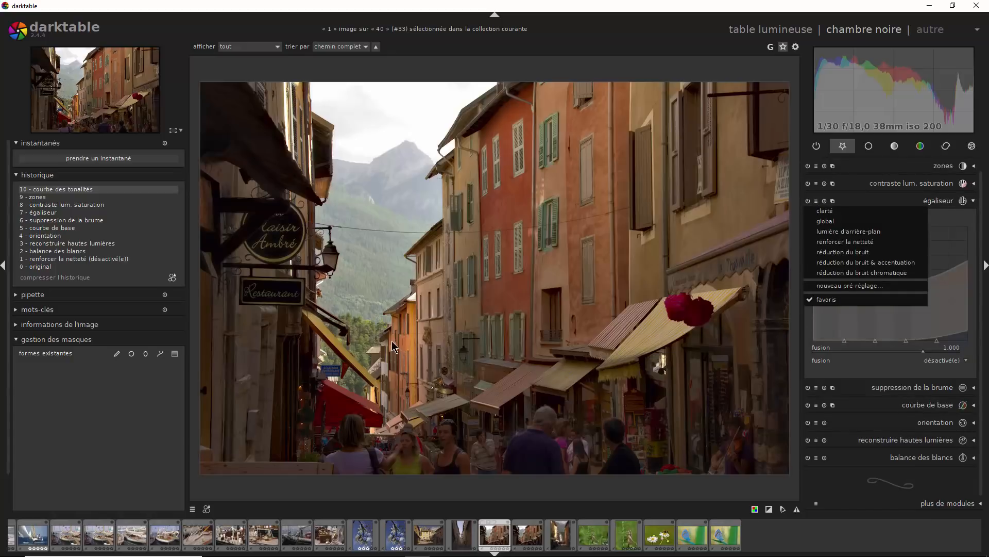
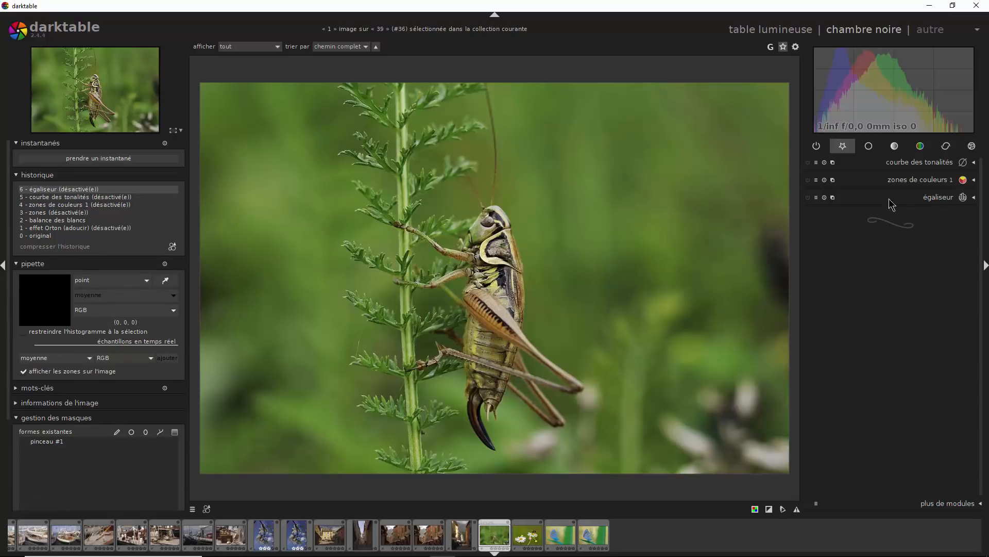
- Switch on the equalizer, color zones 1 and tone curve modules one after another to preview their effect on the insect photo
left_click(808, 198)
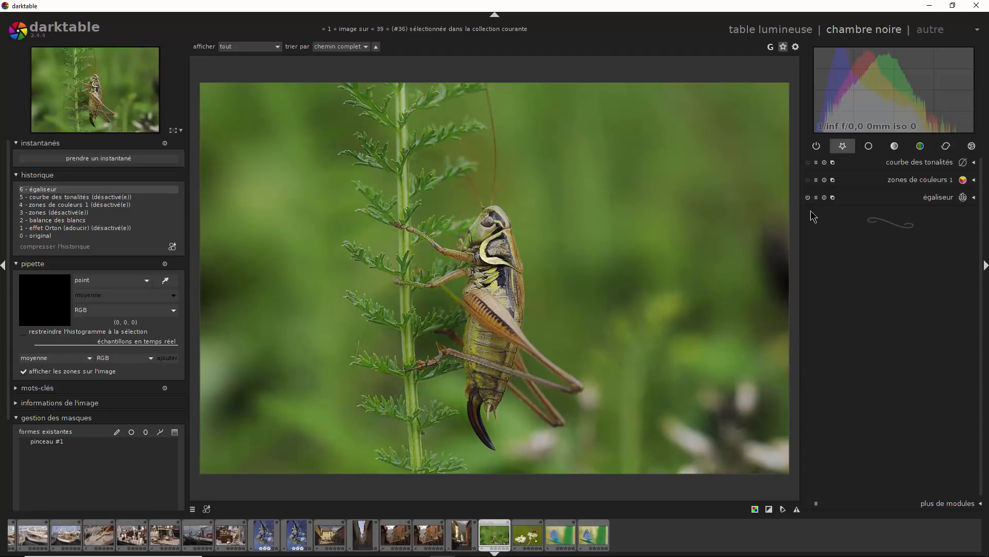
left_click(809, 181)
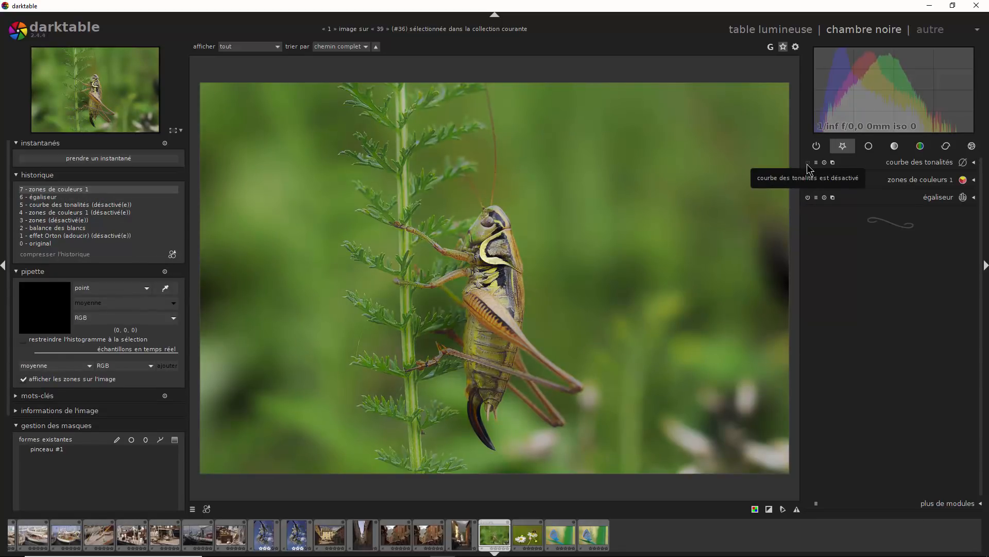
left_click(808, 163)
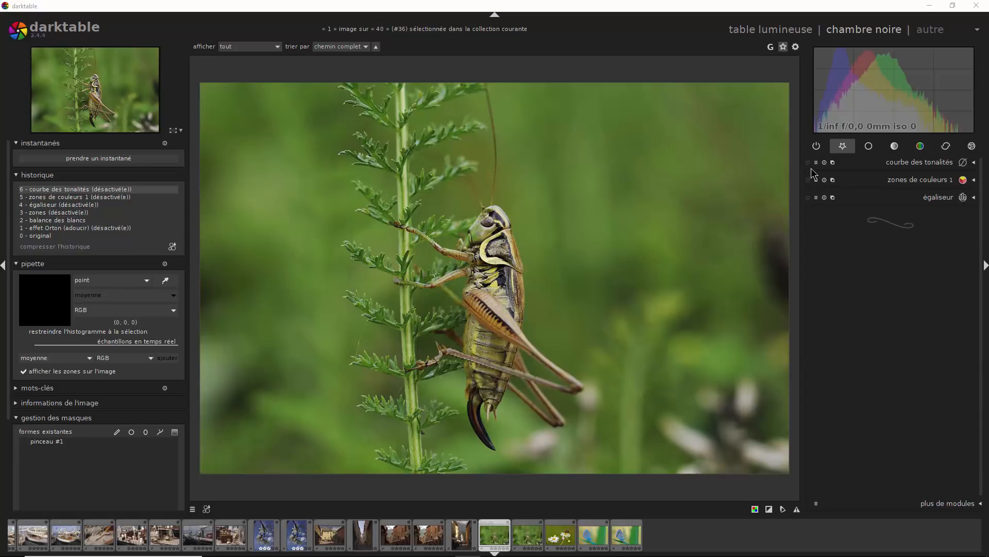
- Enable the equalizer, color zones 1 and tone curve modules, and compress the insect photo's development history
left_click(808, 201)
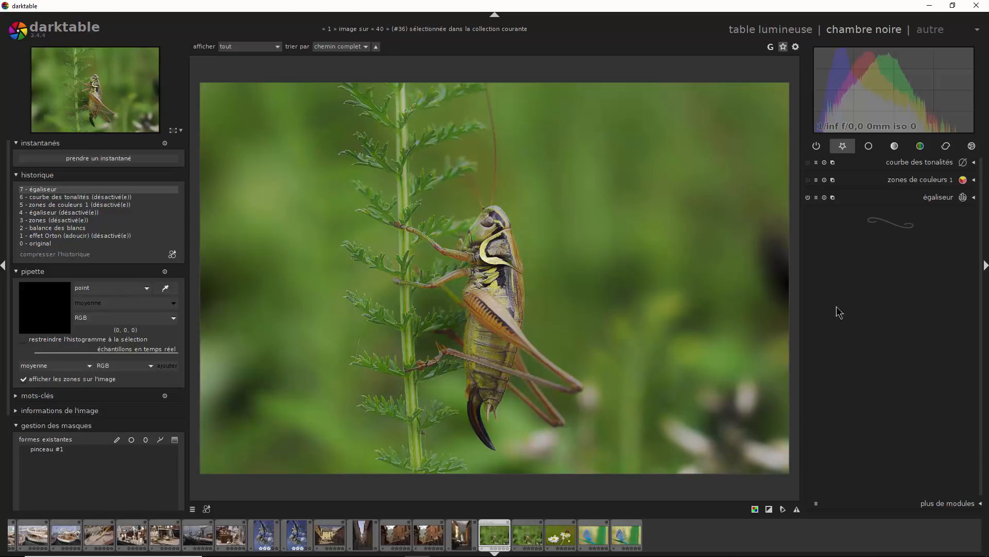
left_click(809, 180)
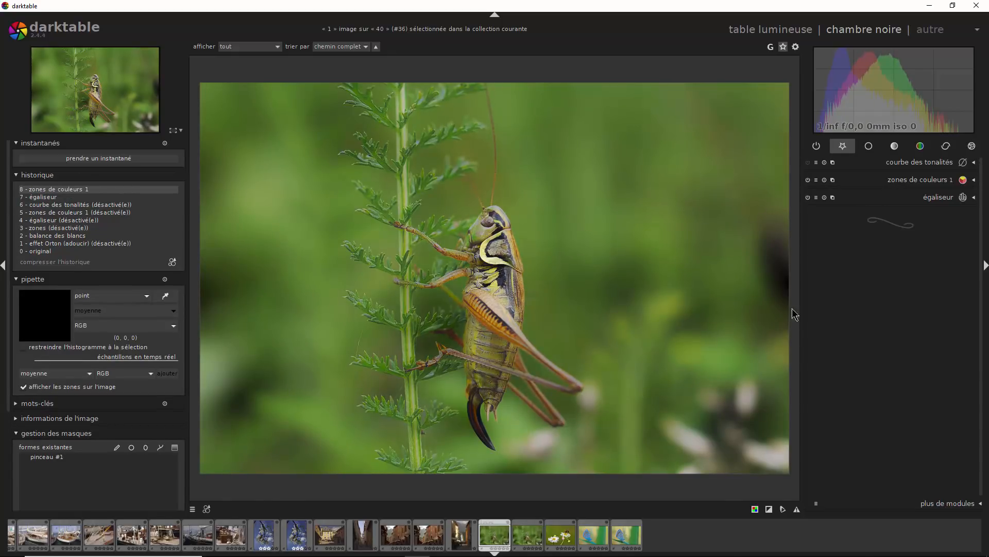
left_click(808, 162)
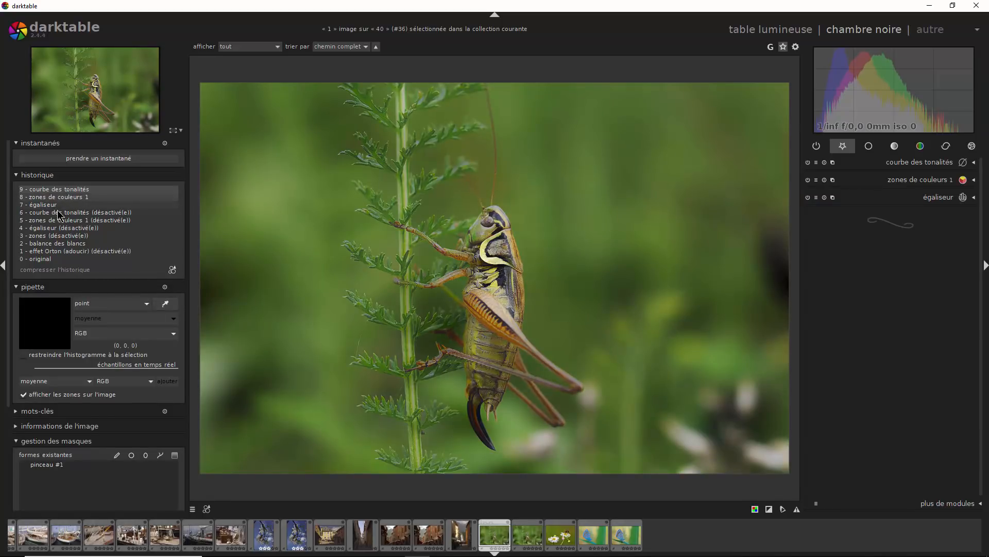
left_click(51, 270)
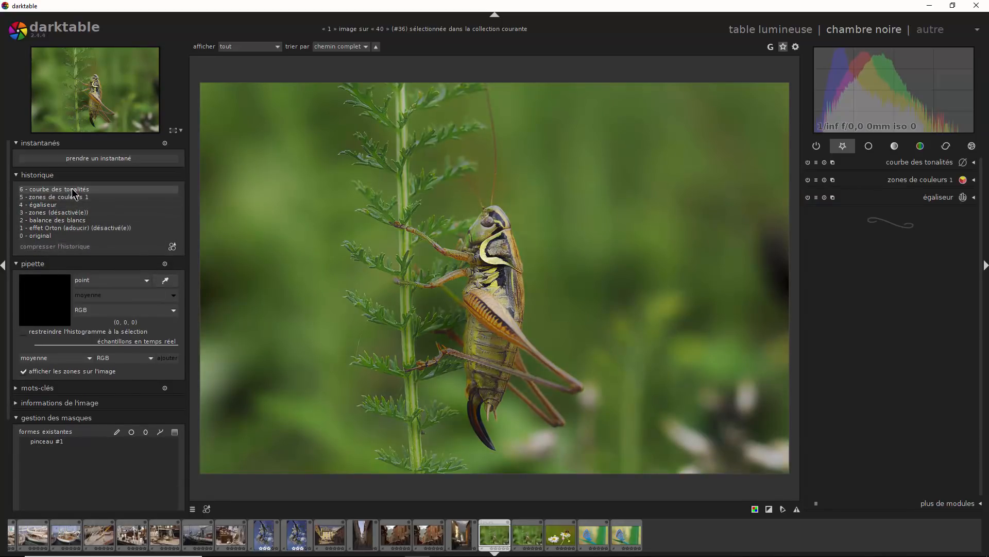
- Take snapshots of the tone curve and original history states, and compare the developed version with the original in split view
left_click(96, 162)
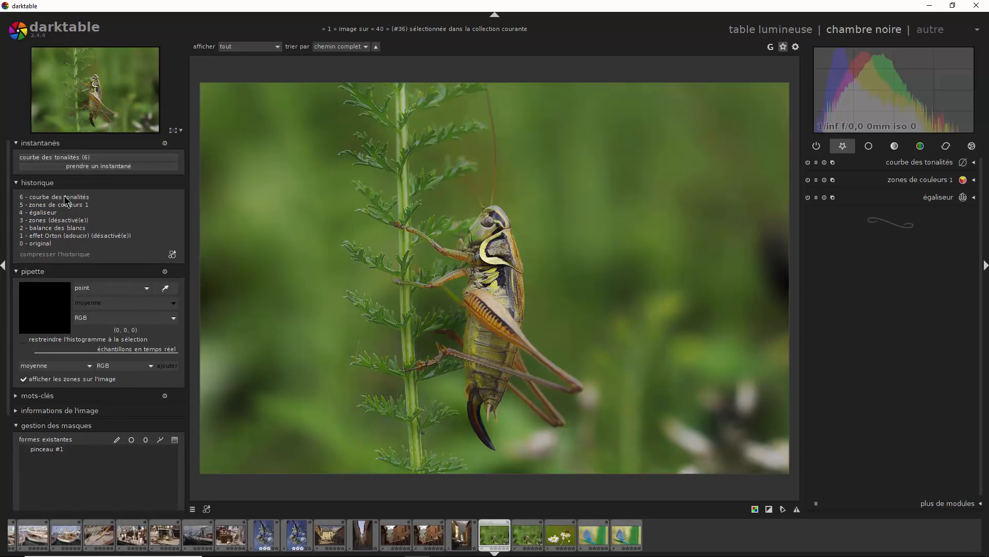
left_click(51, 243)
left_click(96, 166)
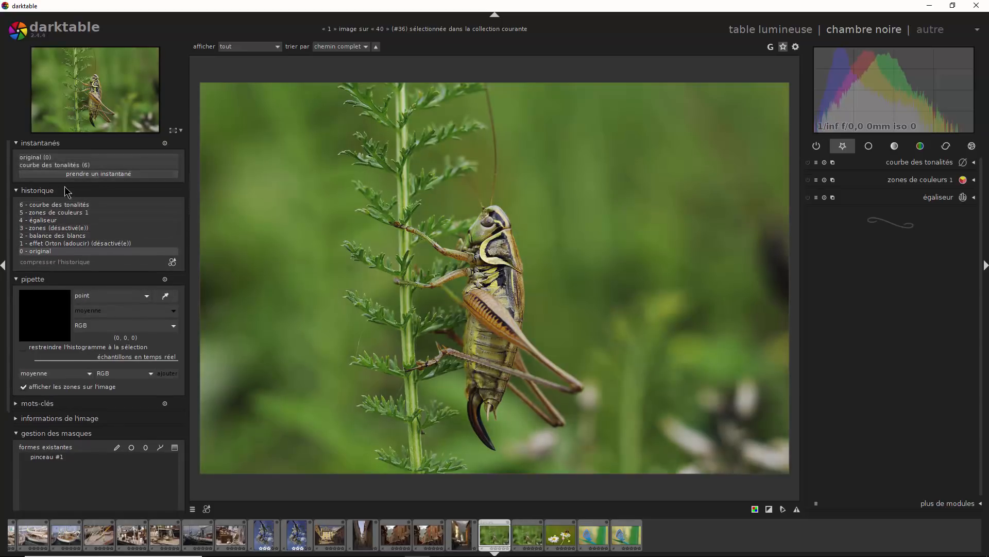
left_click(83, 165)
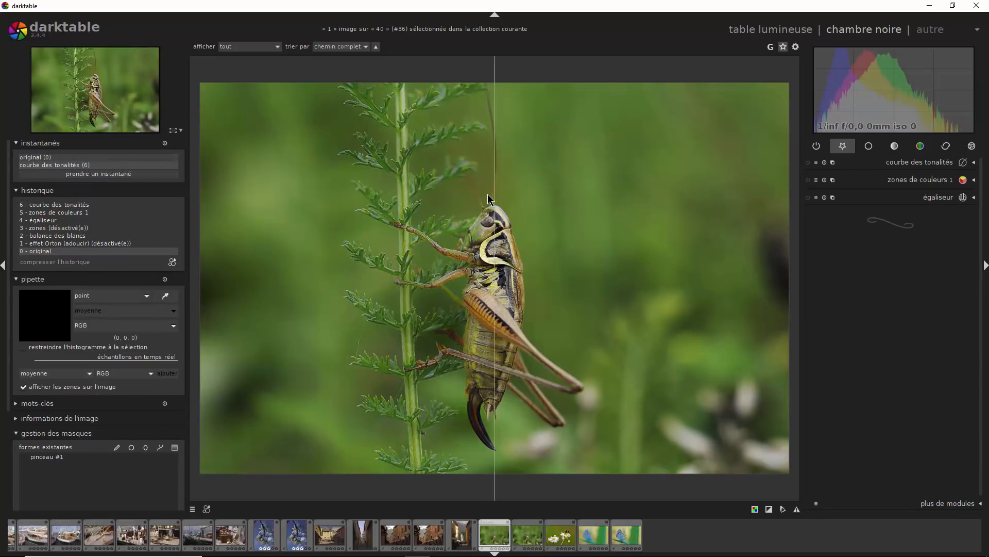
left_click_drag(495, 188, 736, 253)
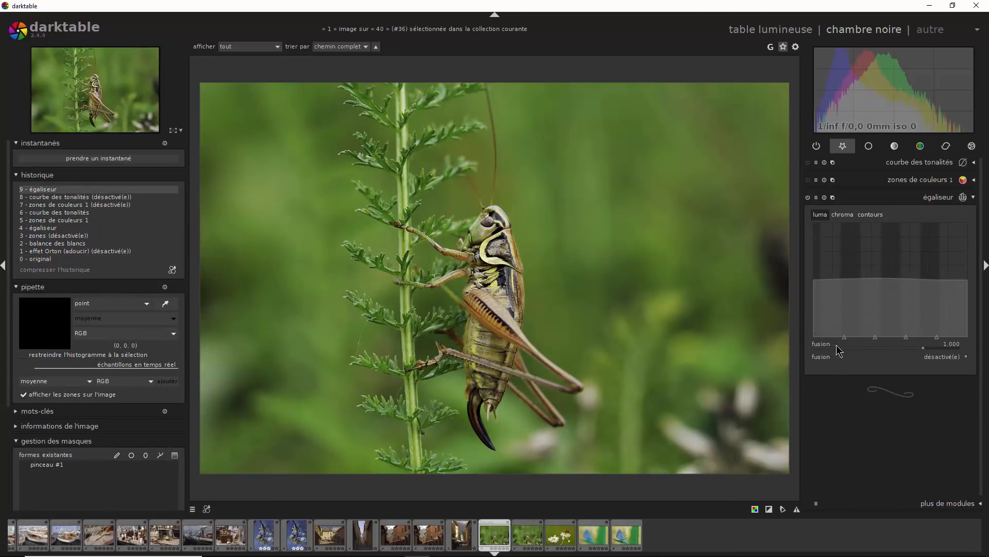
- Try lowering the global and mid-frequency nodes of the equalizer's luma curve one by one, and reset the curve
mouse_move(890, 338)
left_mouse_down()
mouse_move(881, 267)
mouse_move(884, 277)
mouse_move(891, 270)
mouse_move(894, 315)
left_mouse_up()
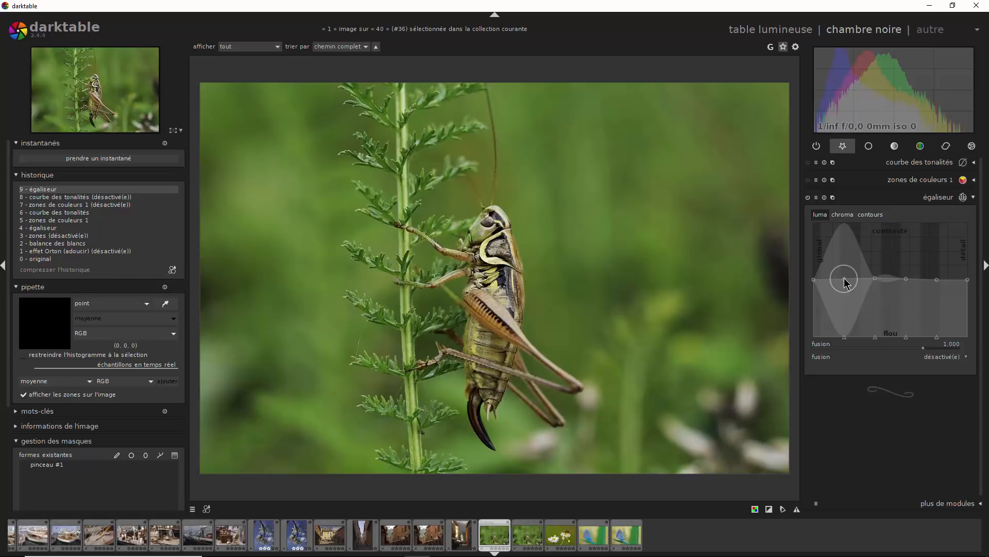
left_click_drag(845, 278, 844, 293)
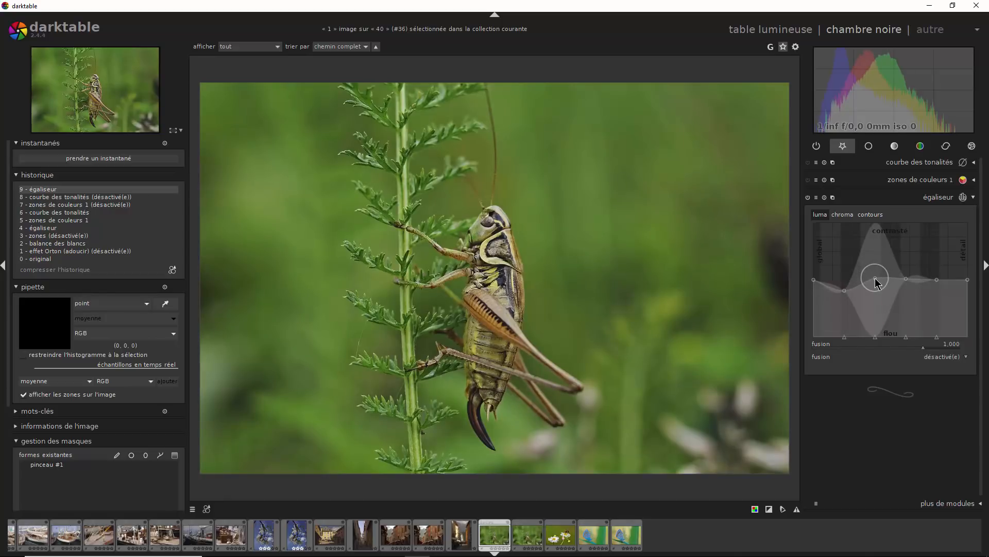
left_click_drag(878, 283, 874, 295)
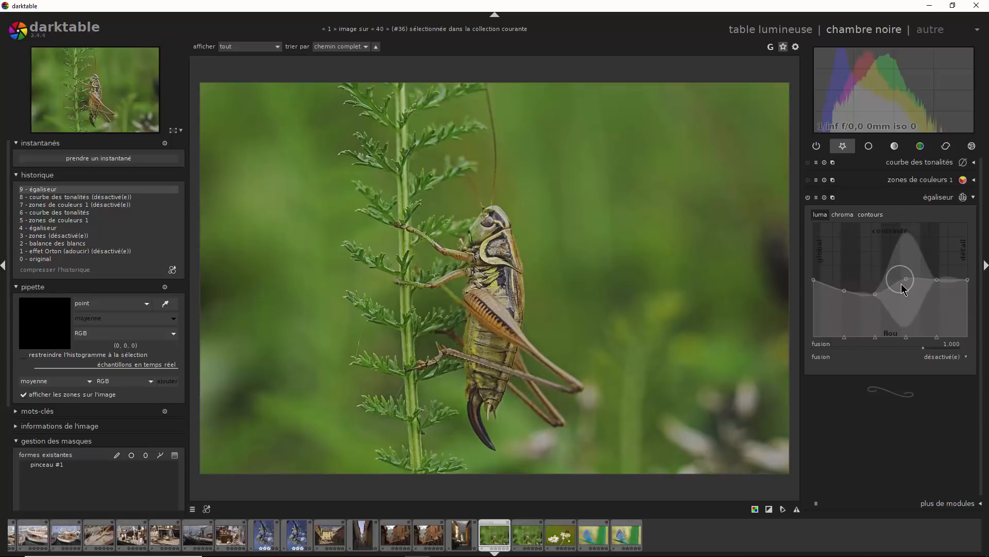
left_click_drag(906, 279, 906, 290)
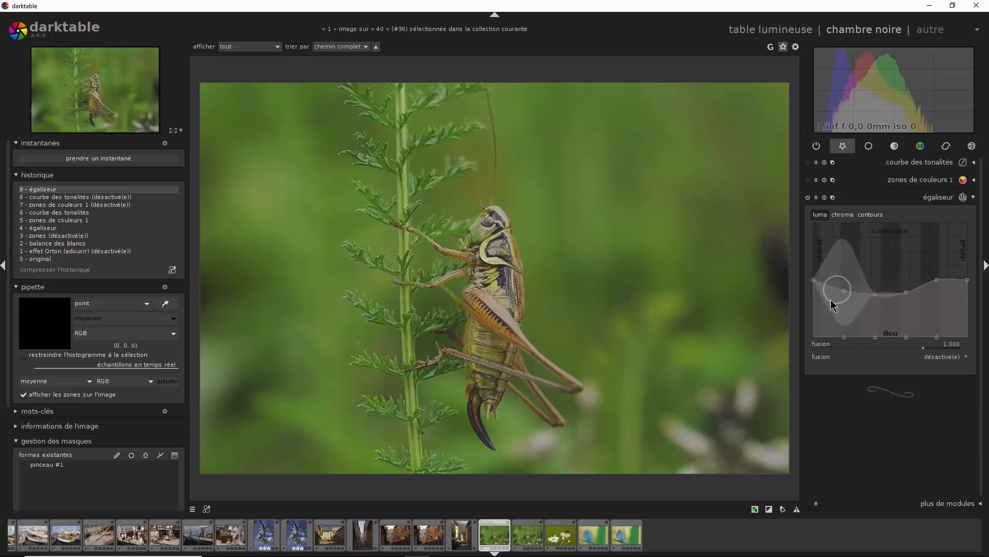
mouse_move(814, 285)
left_mouse_down()
mouse_move(814, 305)
mouse_move(814, 279)
mouse_move(815, 289)
left_mouse_up()
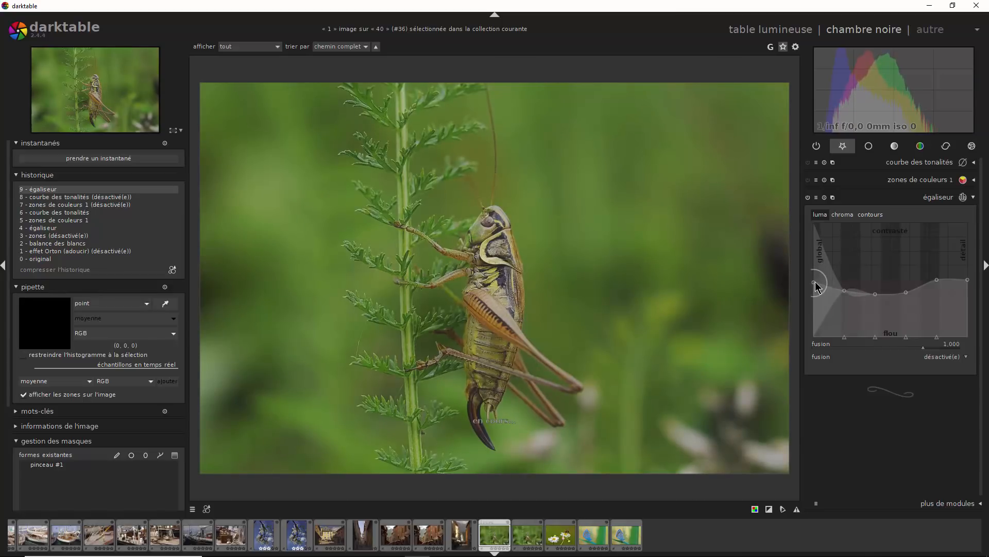
double_click(879, 292)
- Shape the equalizer's luma curve with a wider radius, lowering the mid frequencies and raising the global and detail ends, and compare without the effect
scroll(886, 276, "down", 6)
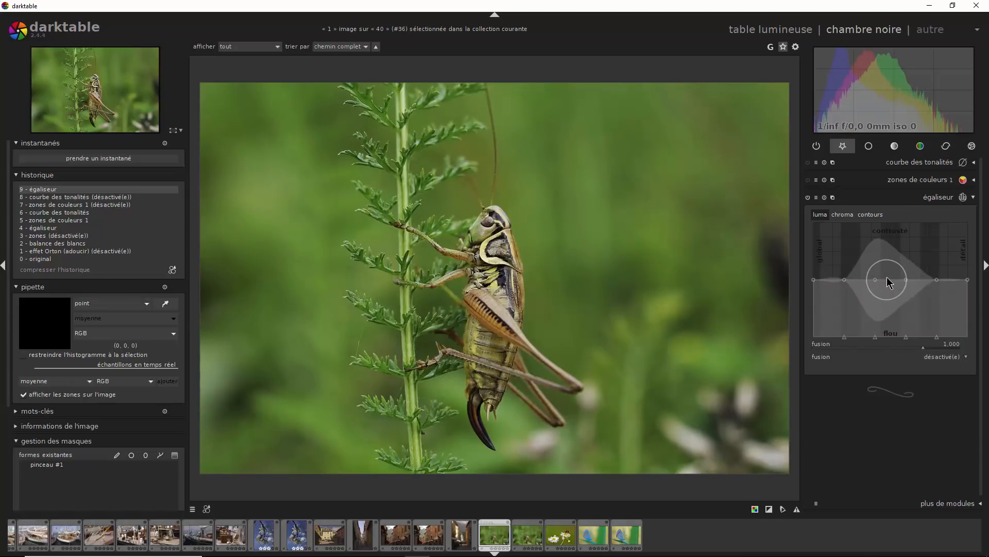
scroll(886, 277, "down", 1)
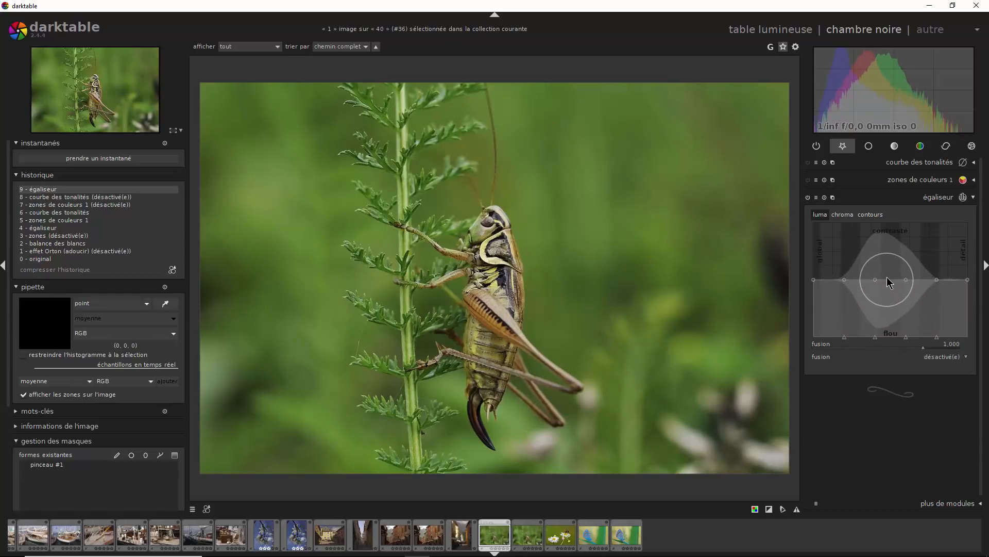
left_click_drag(886, 276, 885, 304)
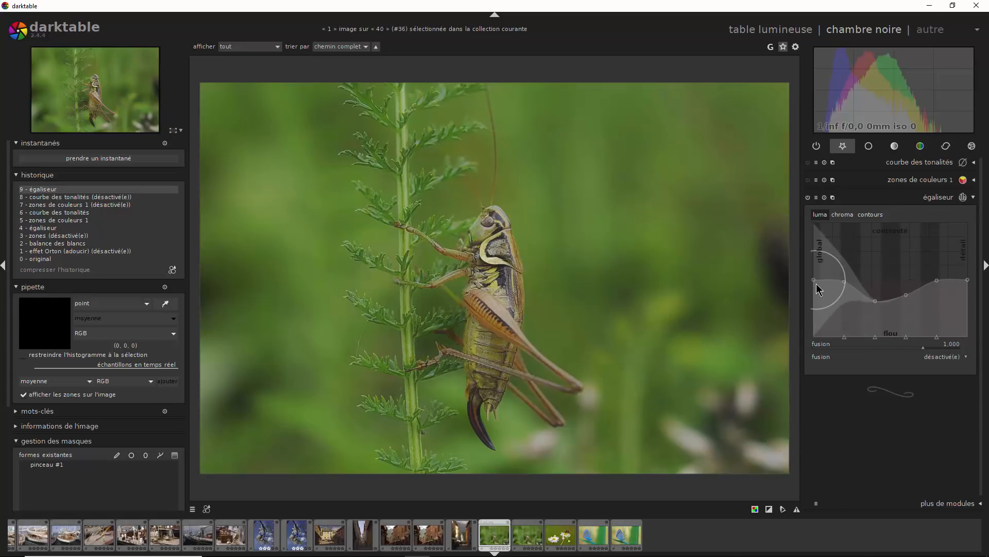
scroll(817, 284, "up", 3)
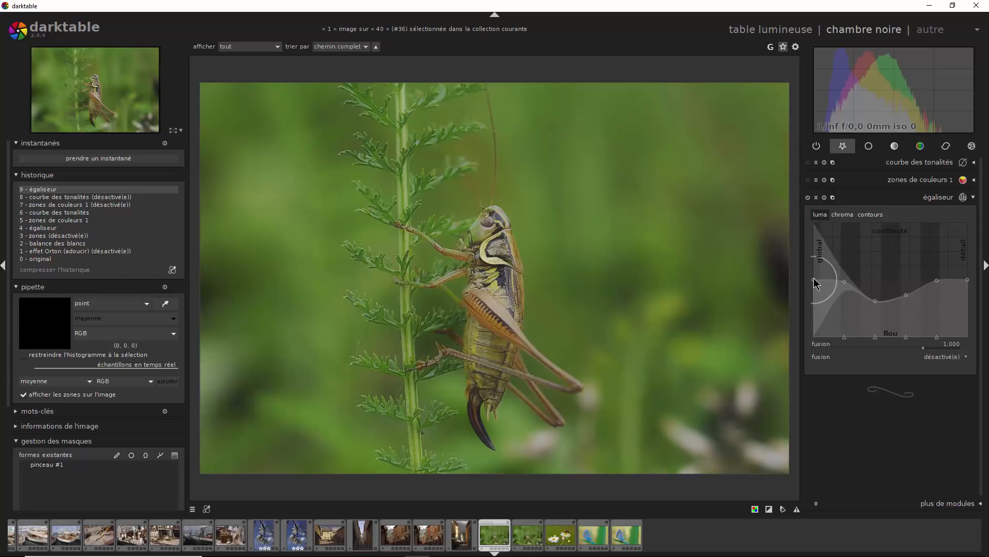
left_click_drag(814, 272, 814, 257)
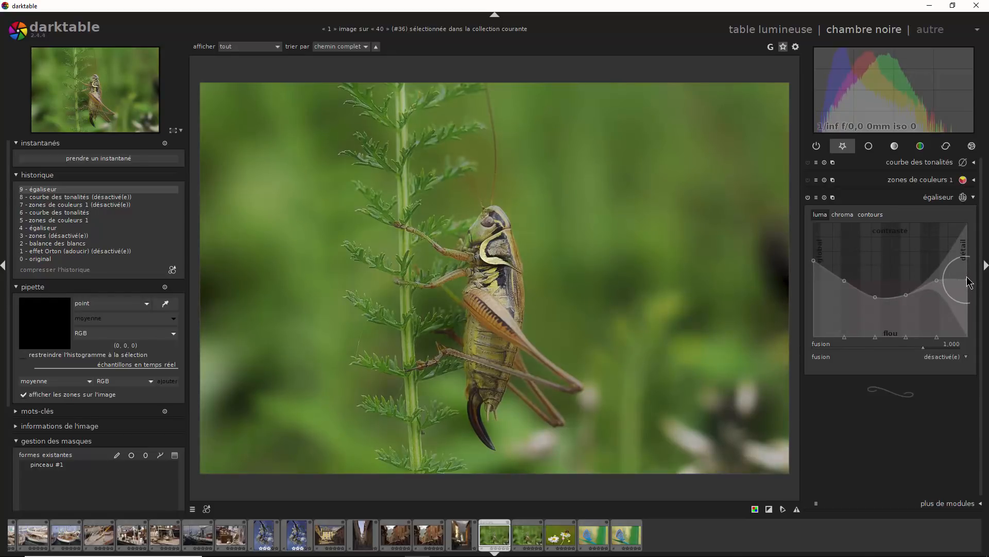
left_click_drag(969, 282, 966, 231)
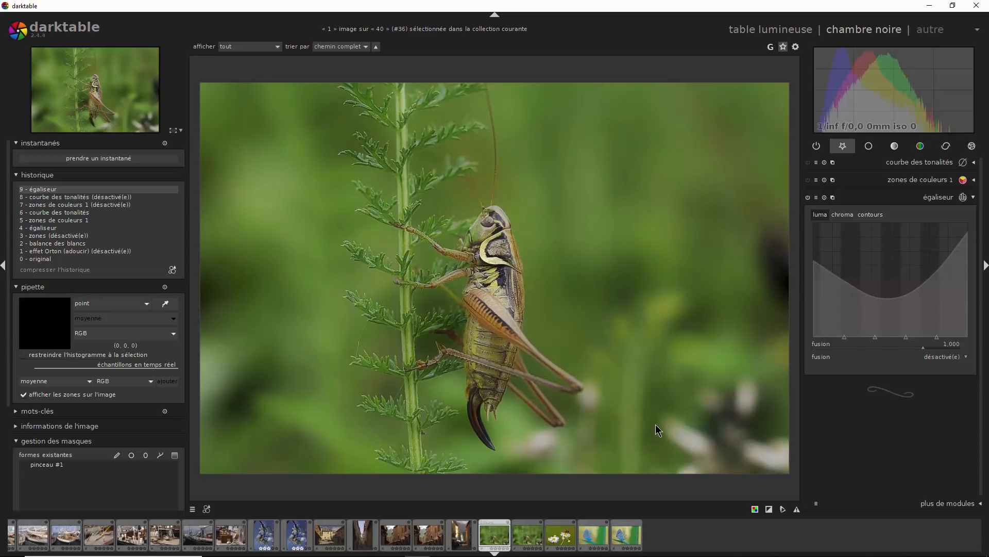
left_click(808, 197)
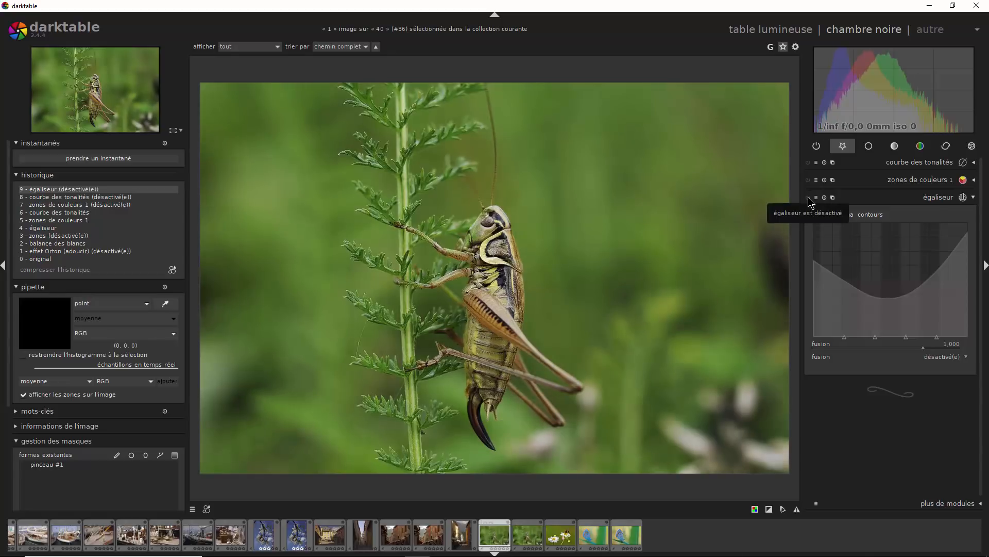
left_click(809, 198)
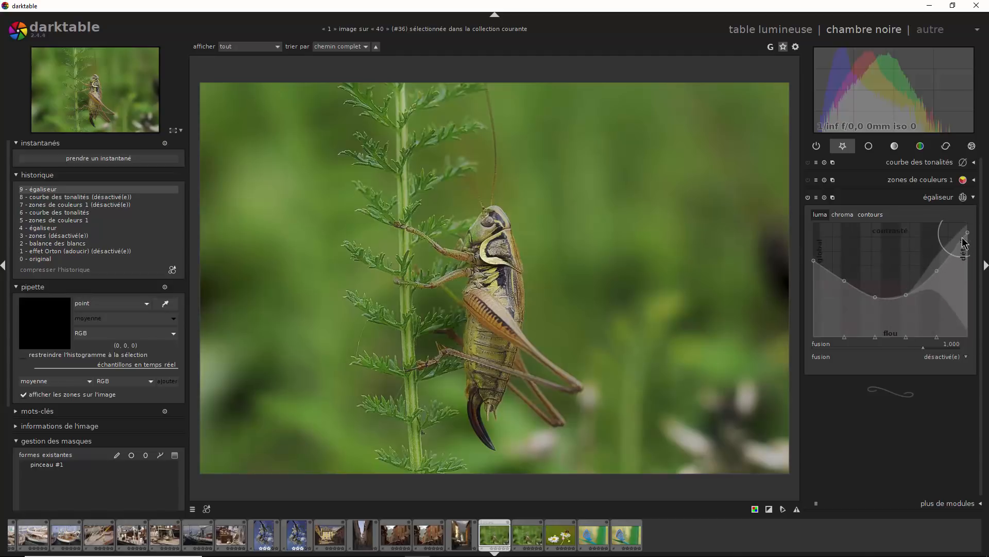
- Raise the equalizer's chroma curve progressively from the mid frequencies to the detail end, and compare the photo with and without the module
left_click(843, 214)
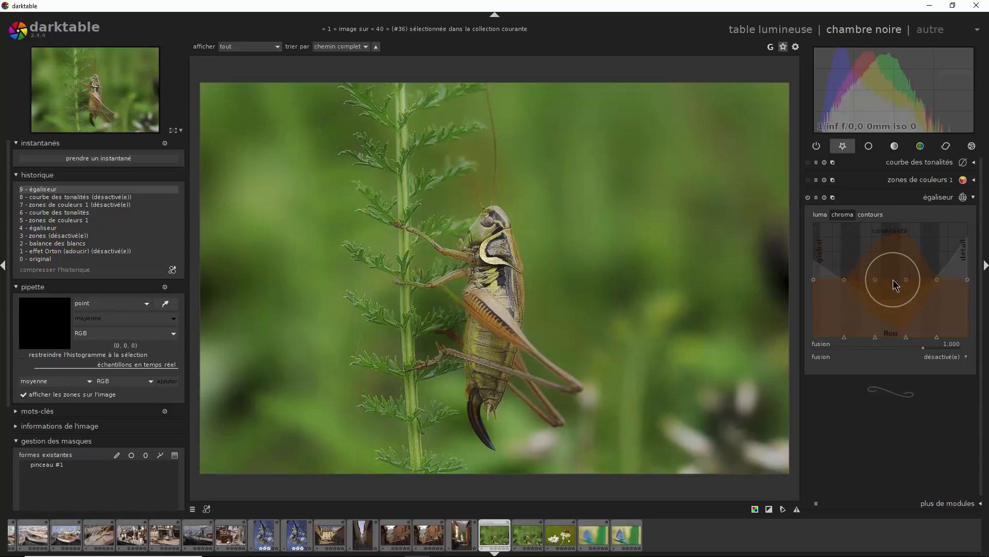
mouse_move(893, 279)
left_mouse_down()
mouse_move(893, 258)
mouse_move(896, 291)
mouse_move(892, 264)
left_mouse_up()
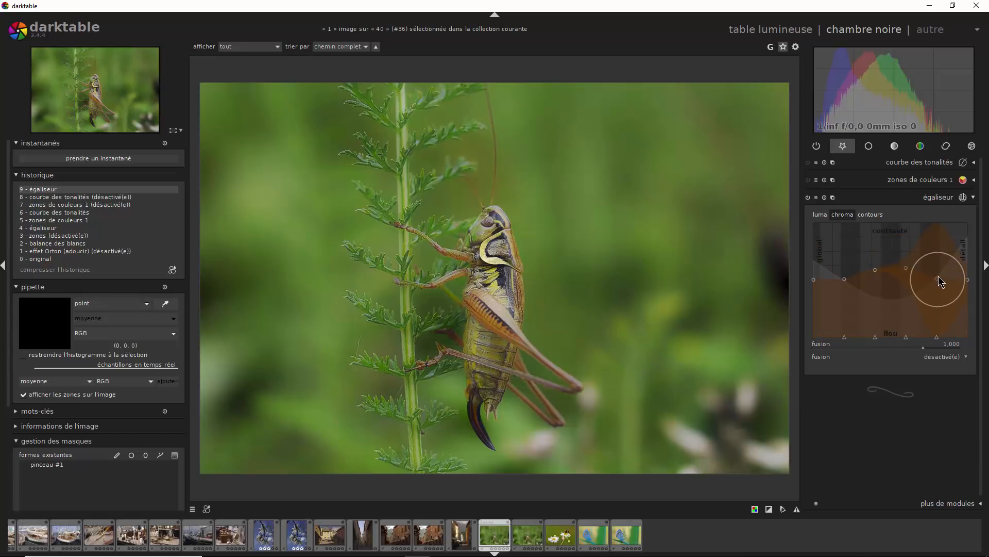
left_click_drag(938, 277, 971, 260)
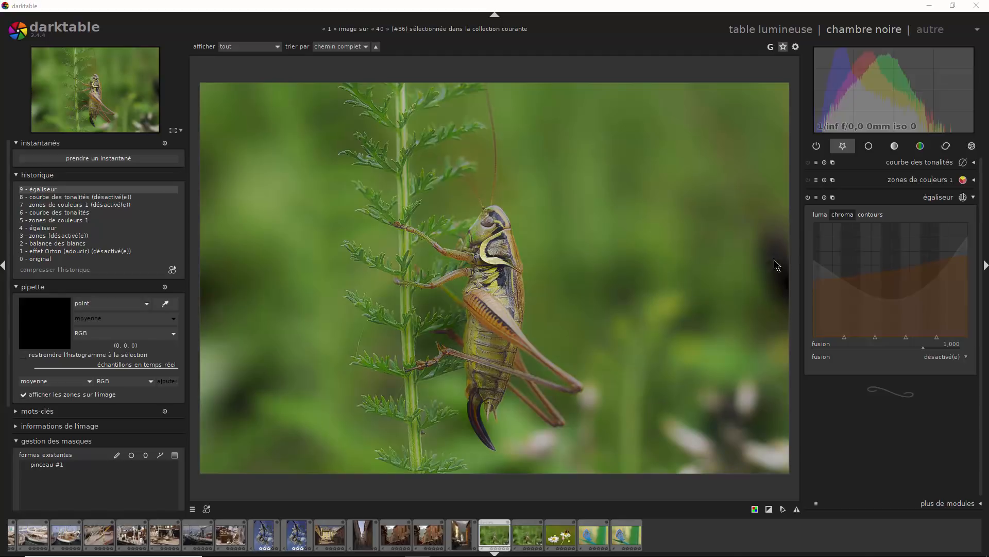
left_click(808, 198)
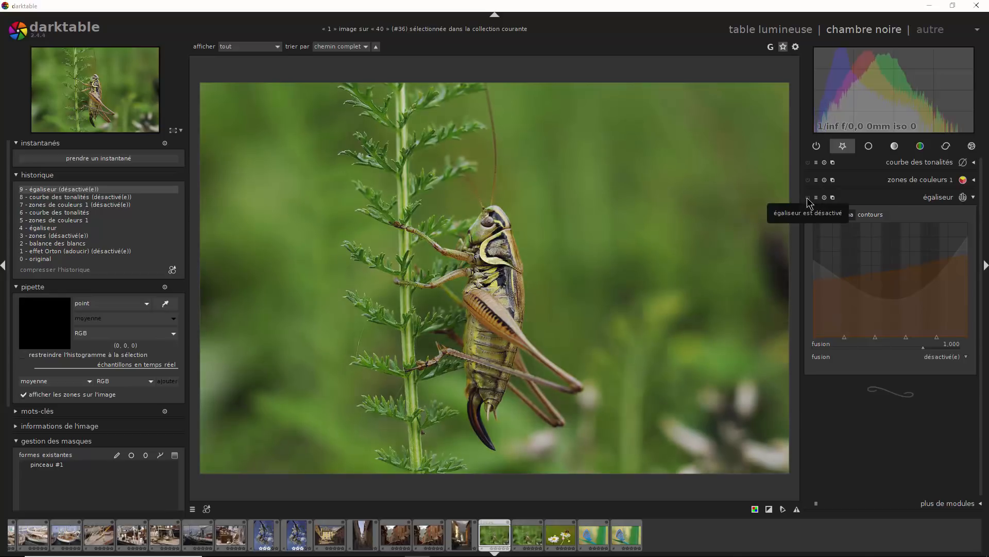
left_click(808, 198)
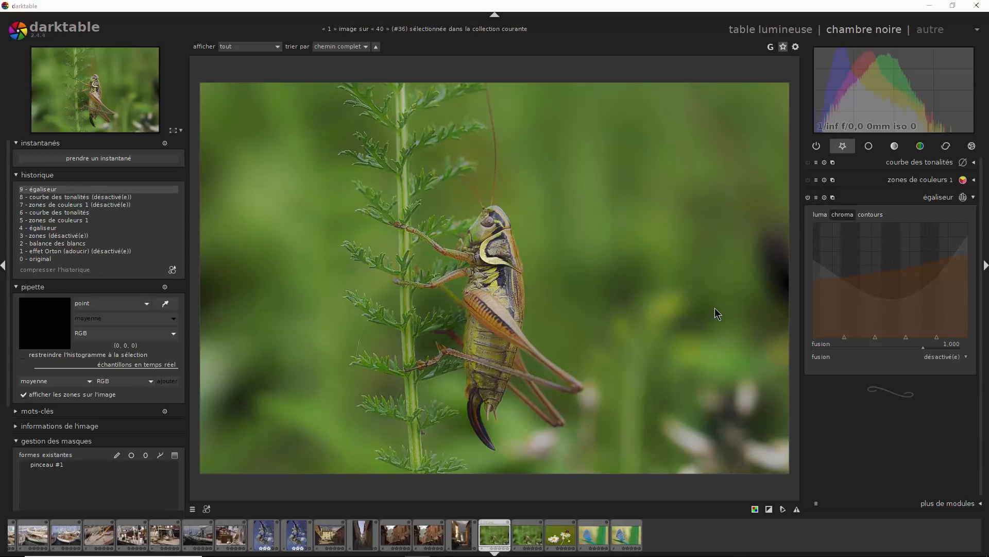
- Raise the middle of the equalizer's edges curve with an enlarged radius, and compare the photo with and without the module
left_click(880, 214)
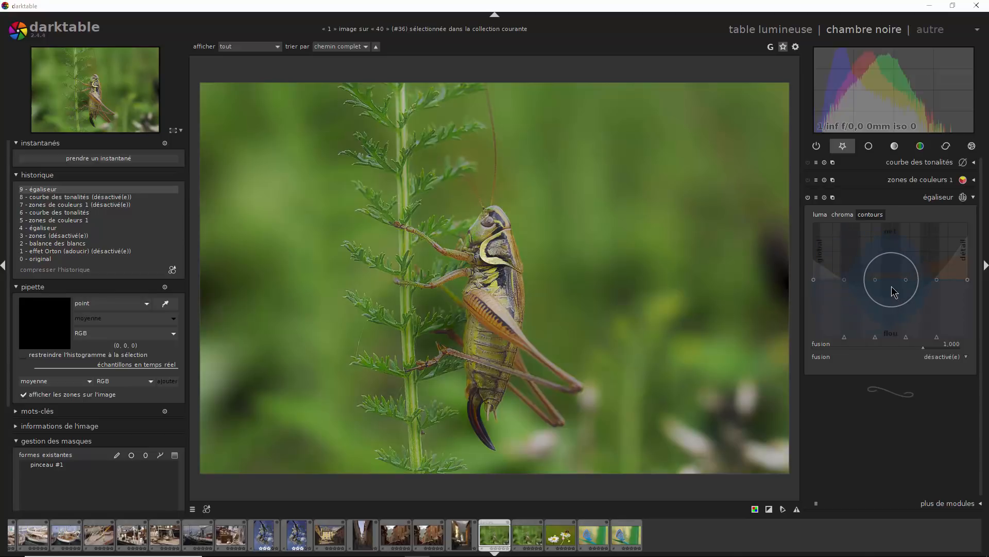
scroll(896, 289, "down", 1)
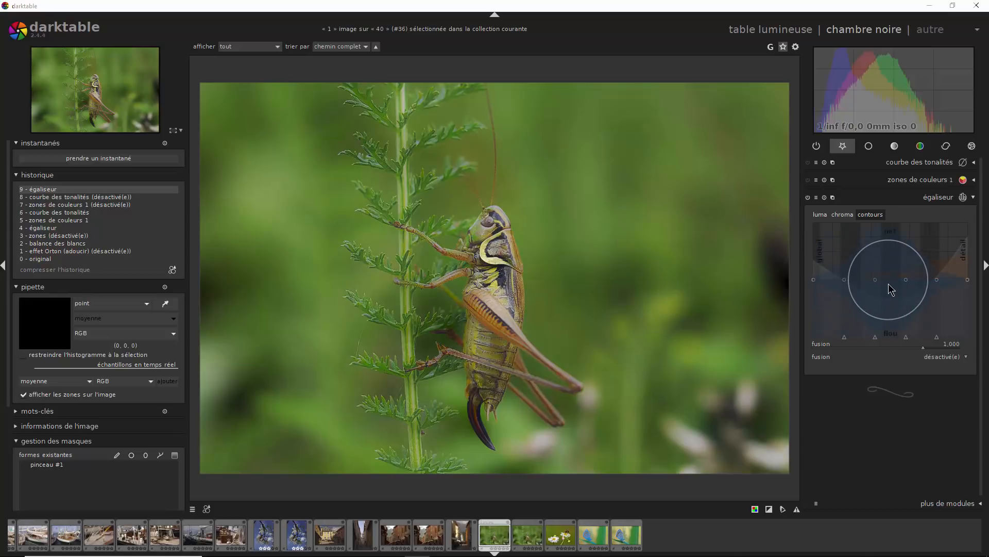
left_click_drag(891, 279, 887, 259)
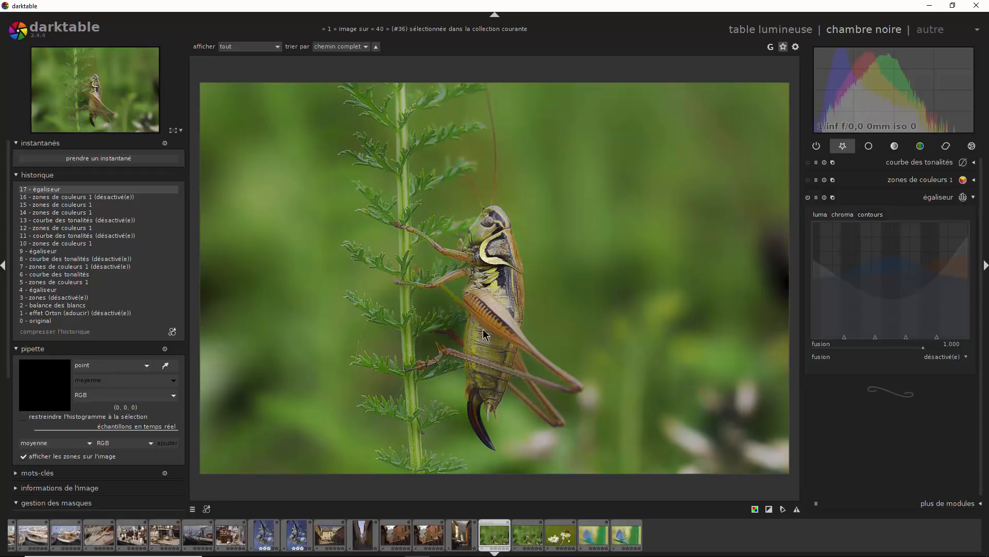
left_click(808, 198)
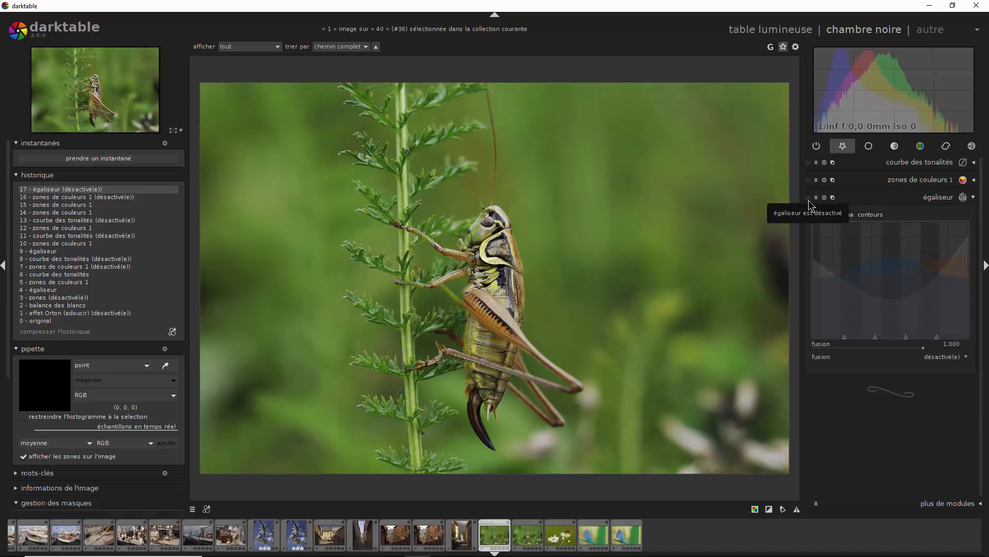
left_click(808, 198)
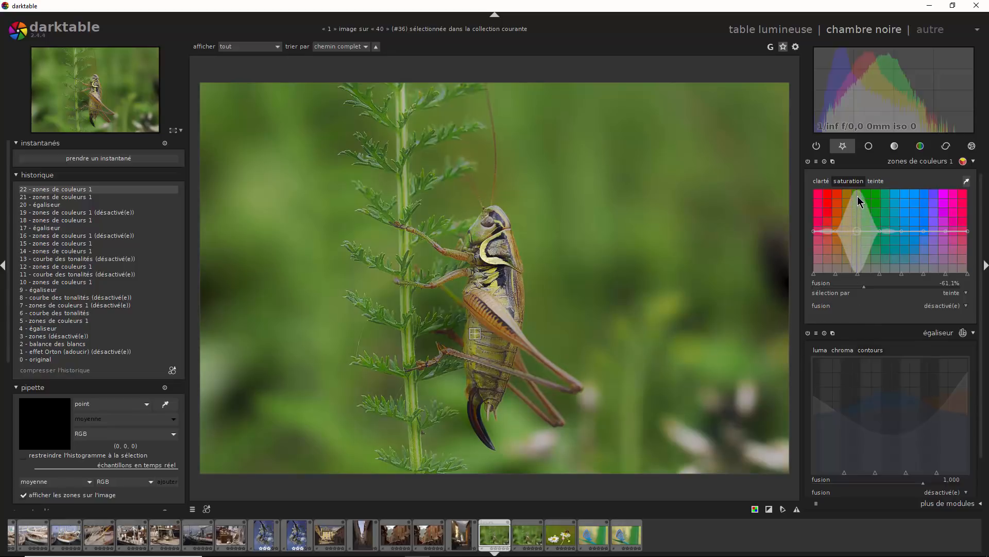
- Narrow the color zones lightness nodes around the yellow-greens, lower the lightness there, and compare the photo with and without the module
left_click(821, 181)
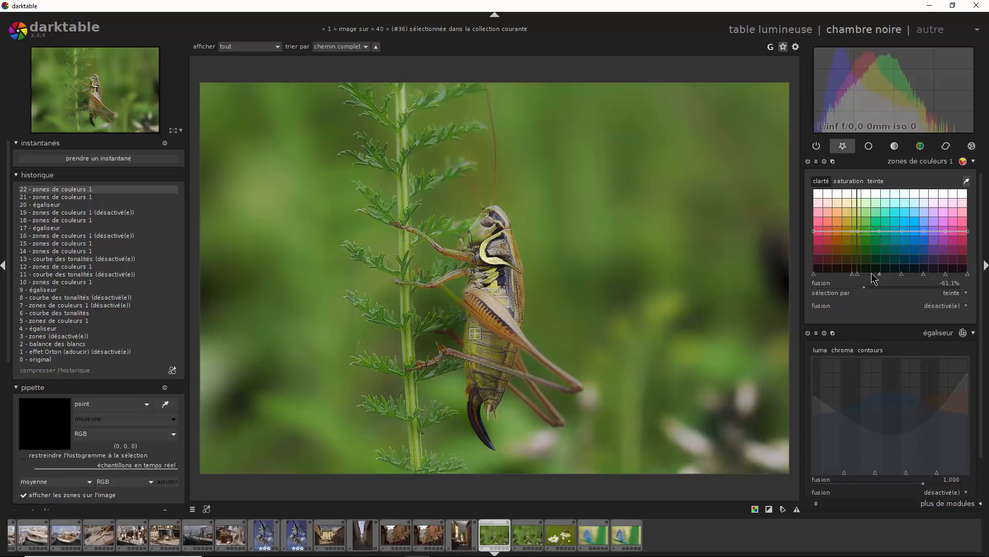
left_click_drag(880, 275, 865, 275)
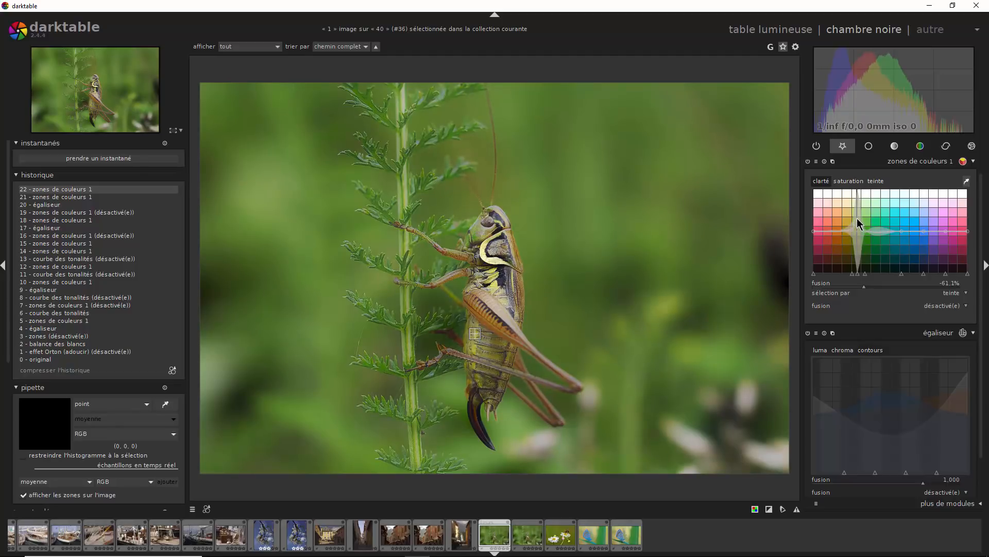
left_click_drag(857, 217, 857, 247)
left_click(974, 164)
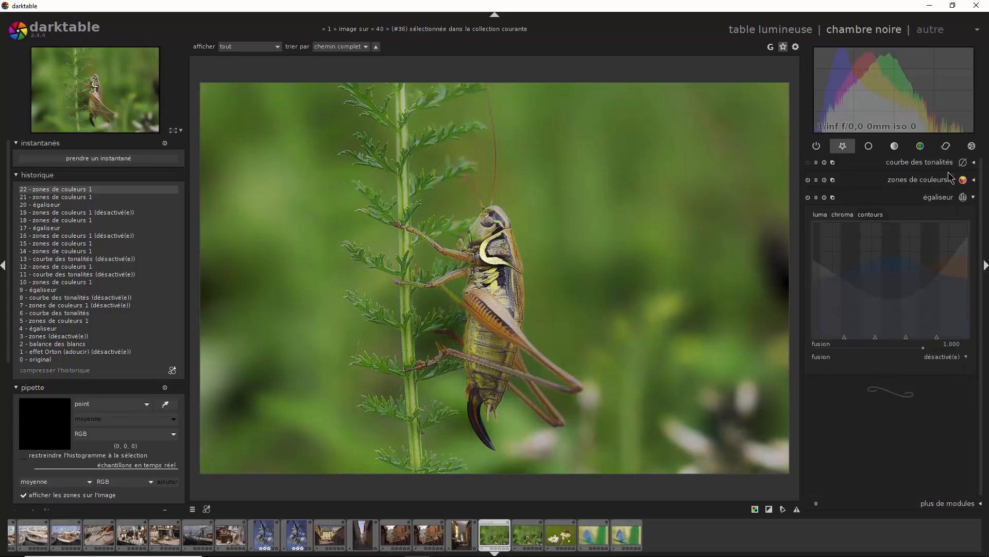
left_click(808, 181)
left_click(808, 180)
- Enable the tone curve module and reset its L curve to a straight line
left_click(808, 163)
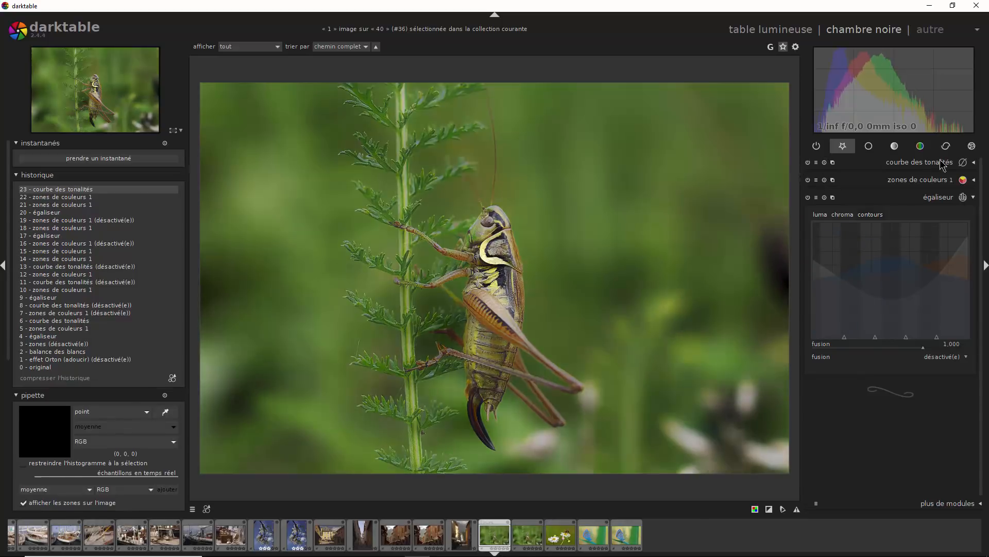
left_click(974, 164)
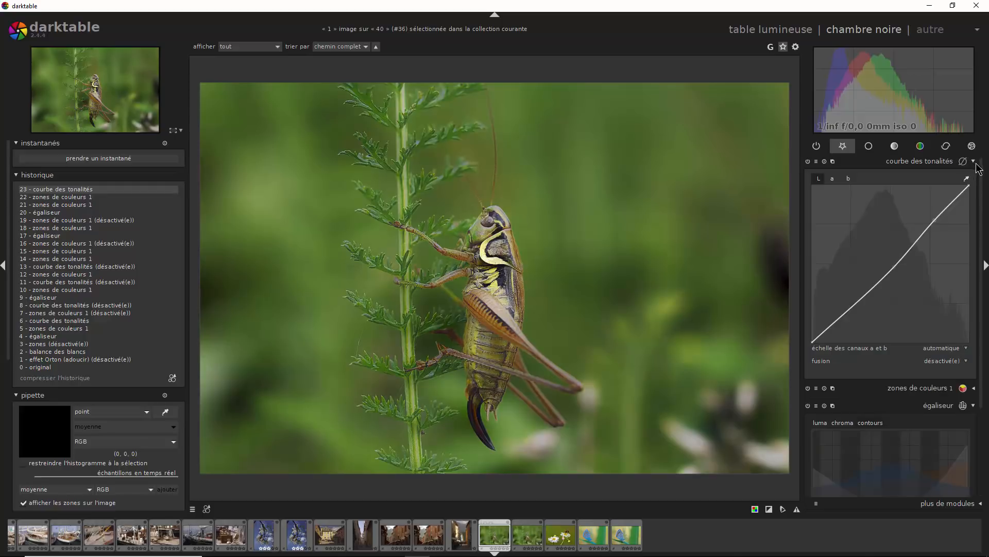
double_click(894, 273)
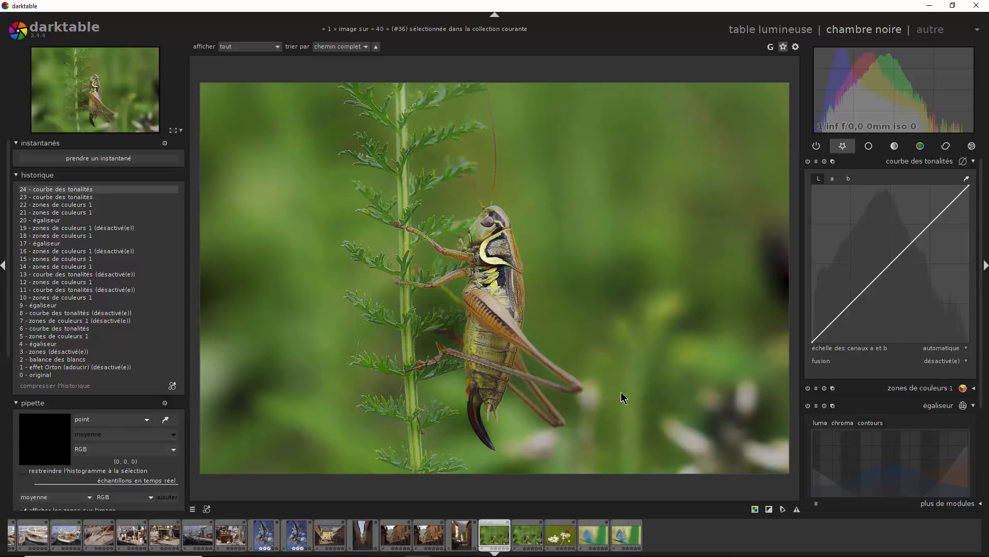
- Lower the midtones and shadows of the L tone curve slightly, using a sampled background tone, and compare with and without the module
left_click(968, 180)
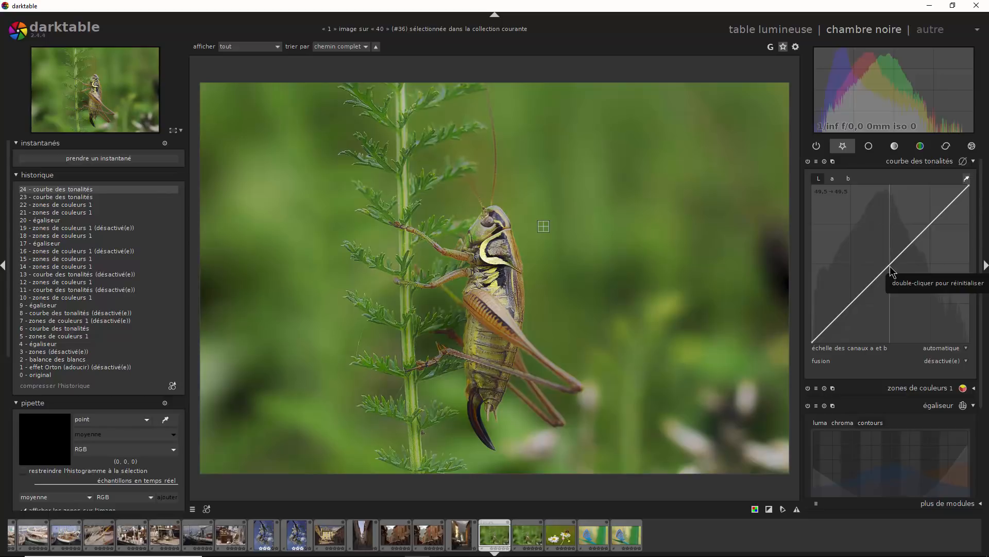
left_click_drag(890, 265, 887, 274)
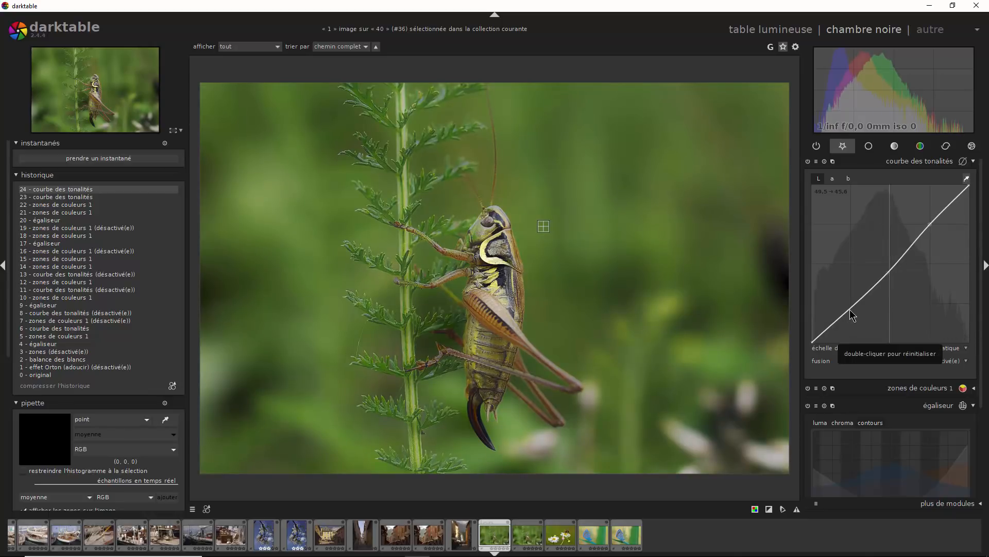
left_click_drag(849, 309, 848, 316)
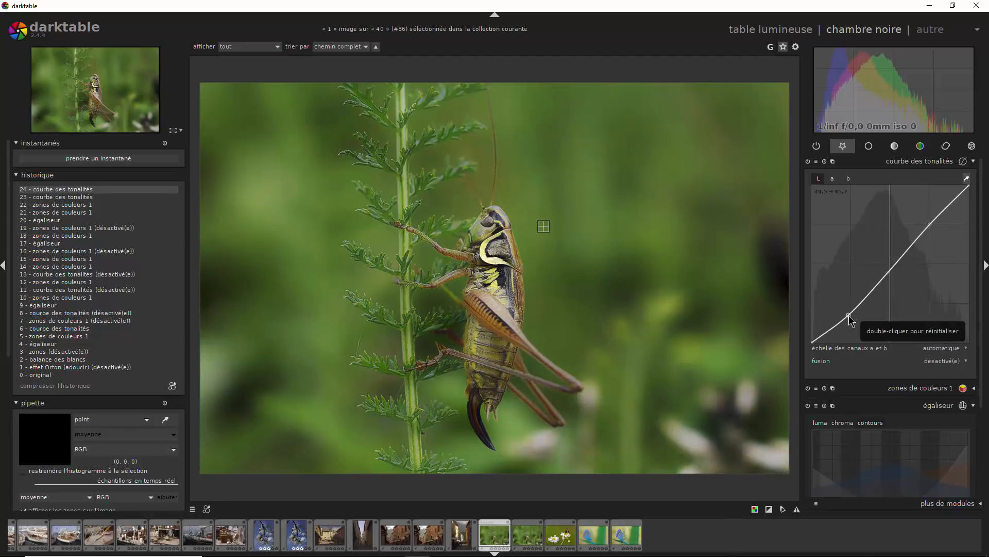
left_click(808, 162)
left_click(809, 162)
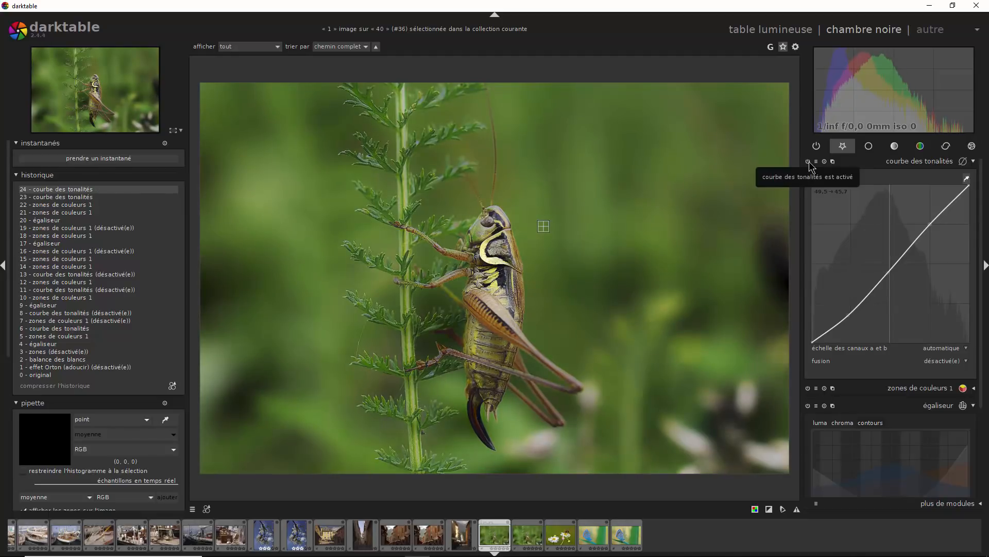
left_click(809, 162)
left_click(808, 162)
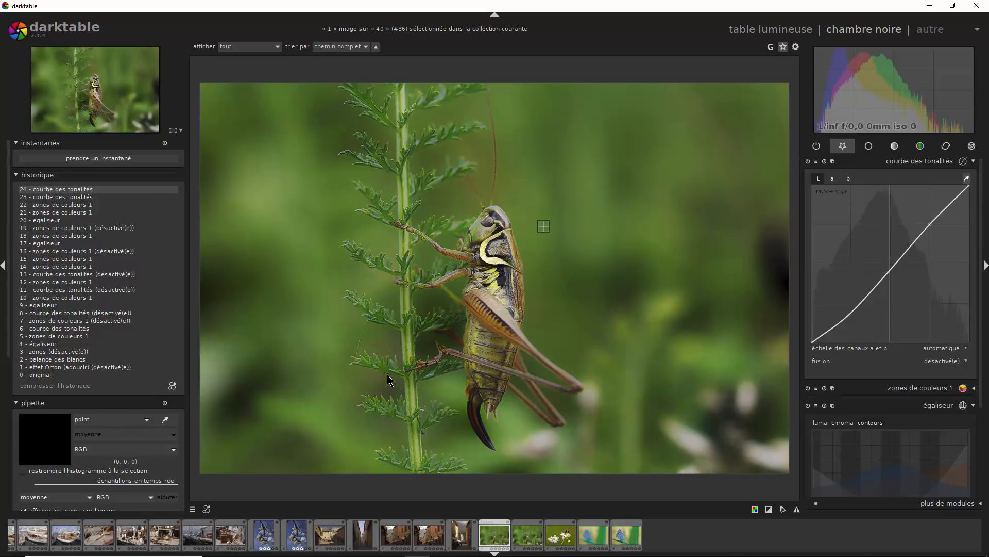
- Compare the next grasshopper photo with and without the tone curve, and sweep the snapshot divider across the original image
key("space")
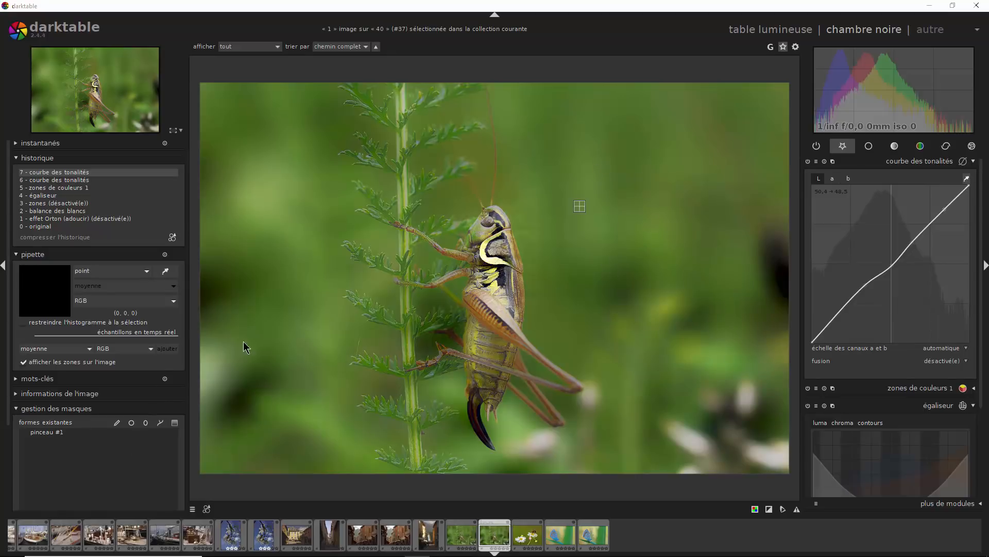
left_click(807, 162)
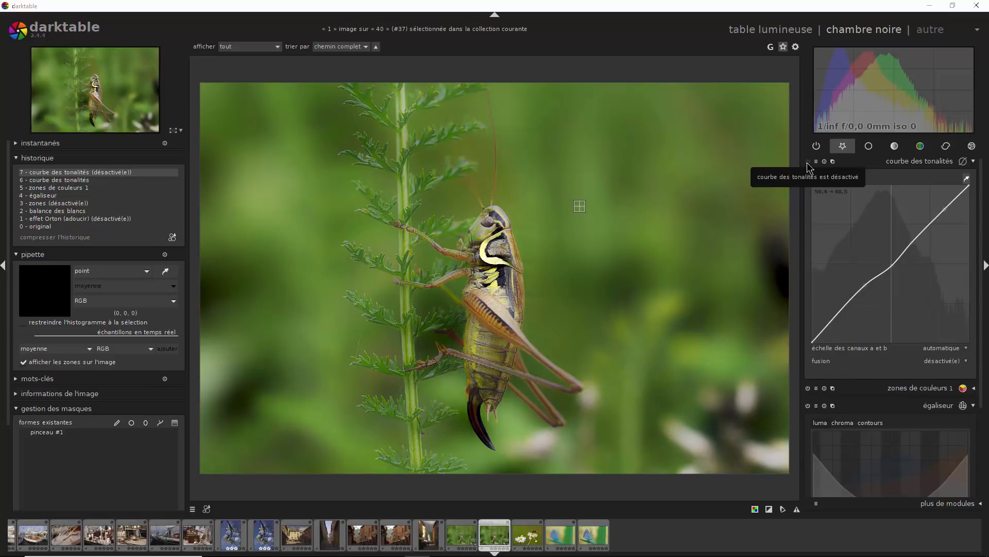
left_click(807, 162)
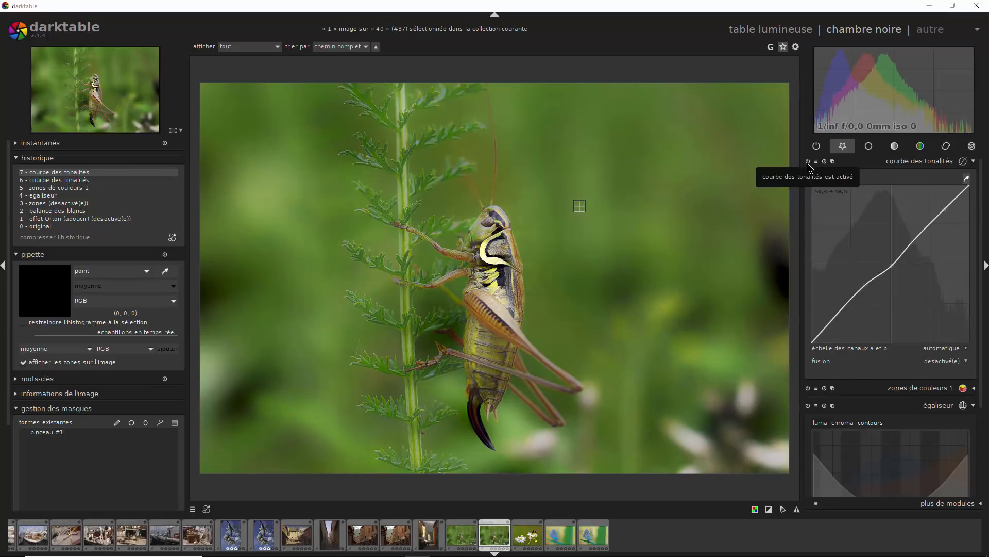
left_click(973, 163)
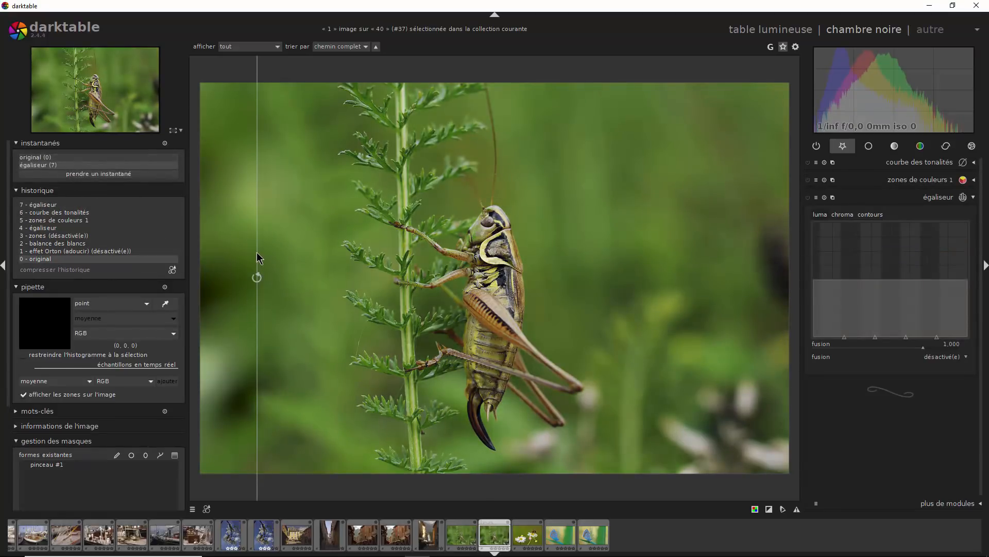
left_click_drag(256, 252, 784, 293)
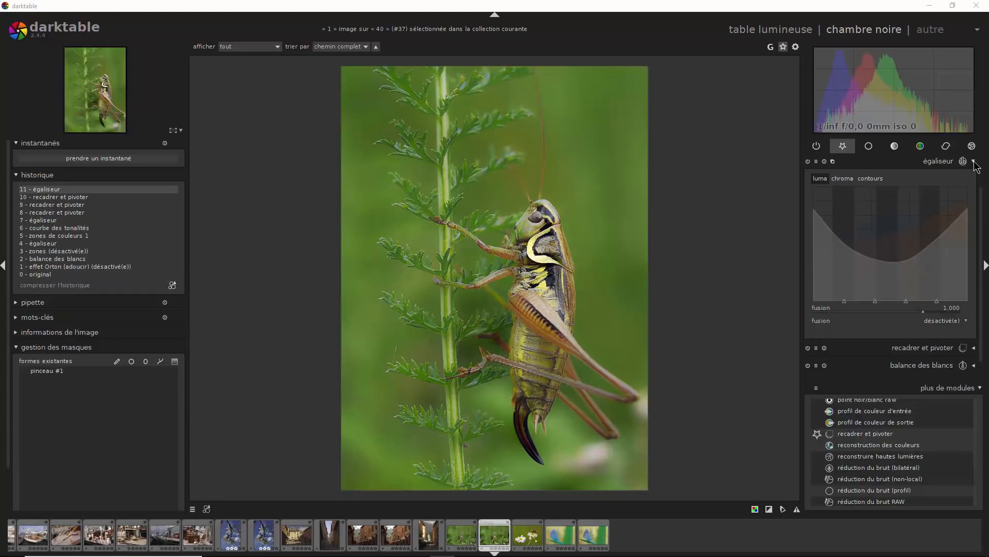
- Review the active modules of the cropped grasshopper photo and the equalizer's luma curve
left_click(974, 161)
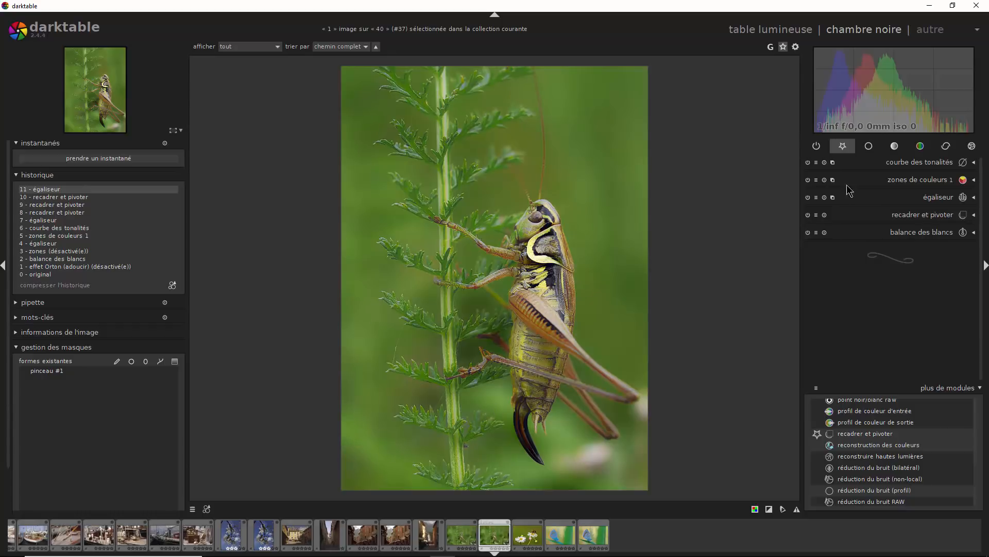
left_click(976, 199)
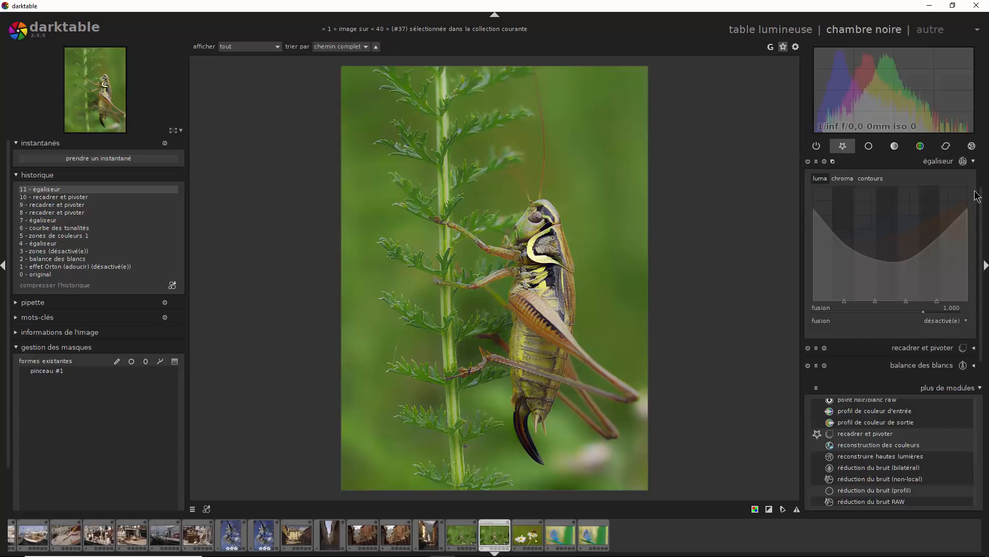
left_click(975, 161)
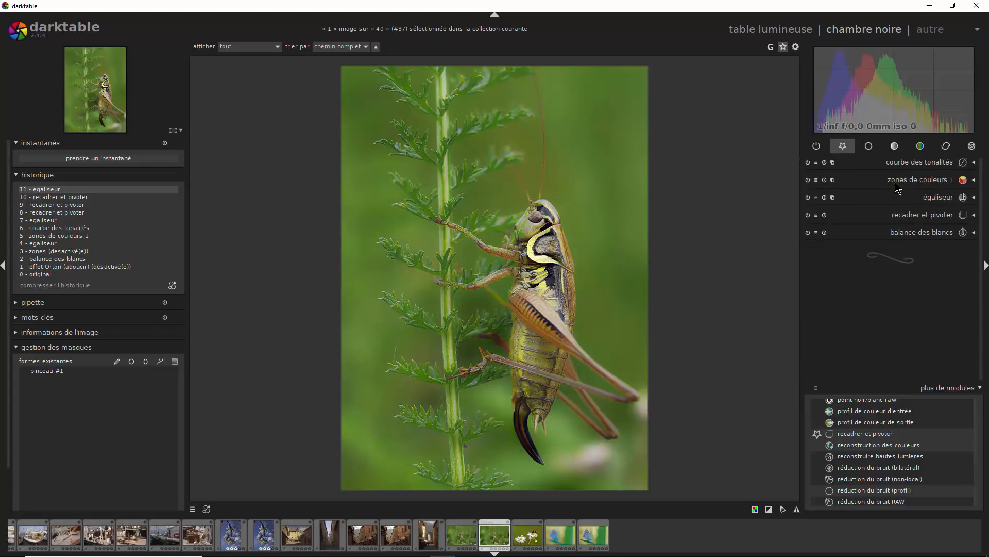
- Show the crop and rotate settings, and compare the full frame at history step 7 with the cropped version at step 11
left_click(942, 217)
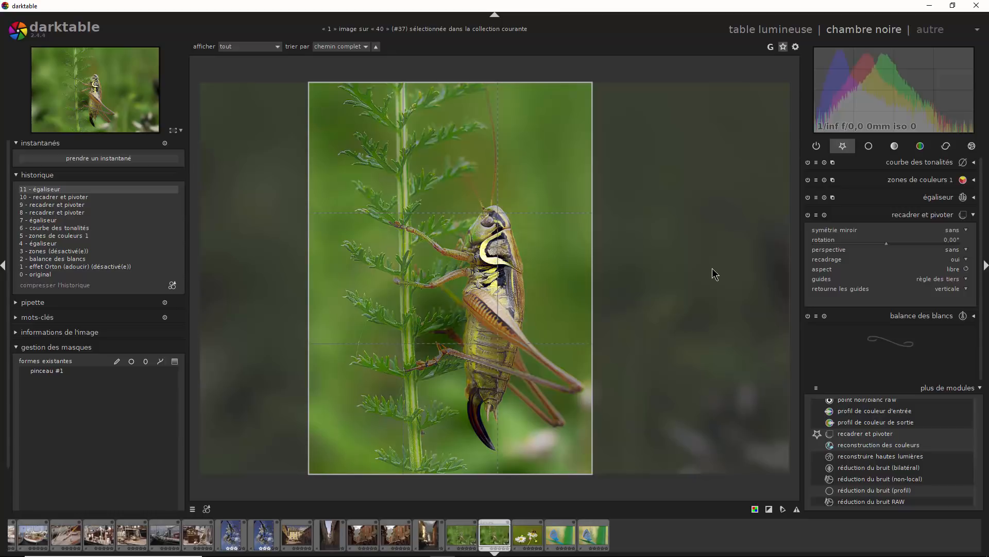
left_click(41, 220)
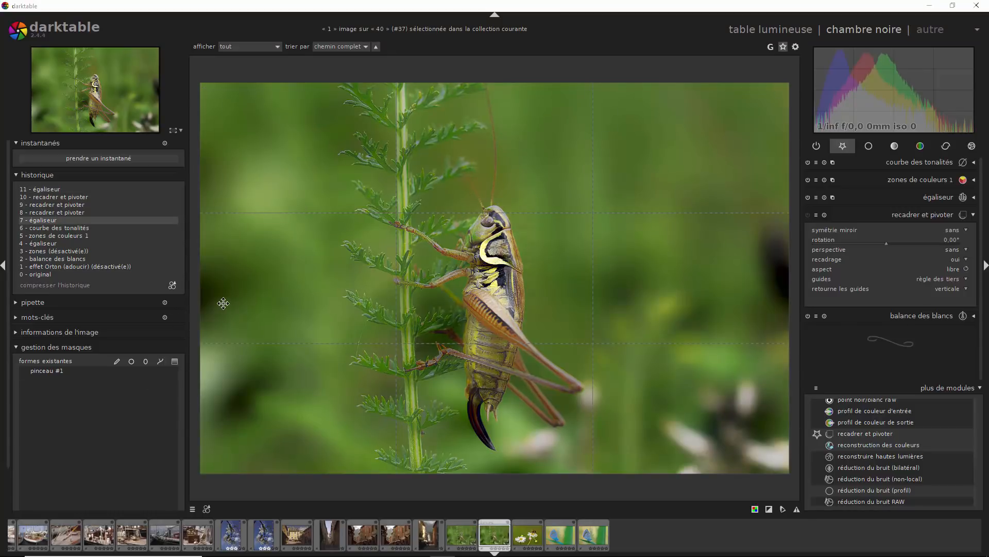
left_click(45, 190)
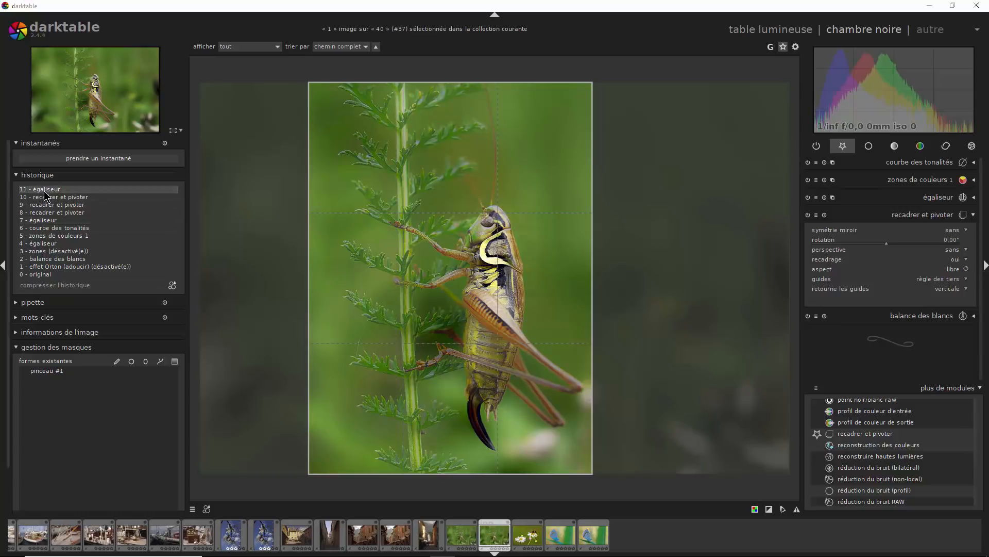
left_click(41, 220)
left_click(46, 189)
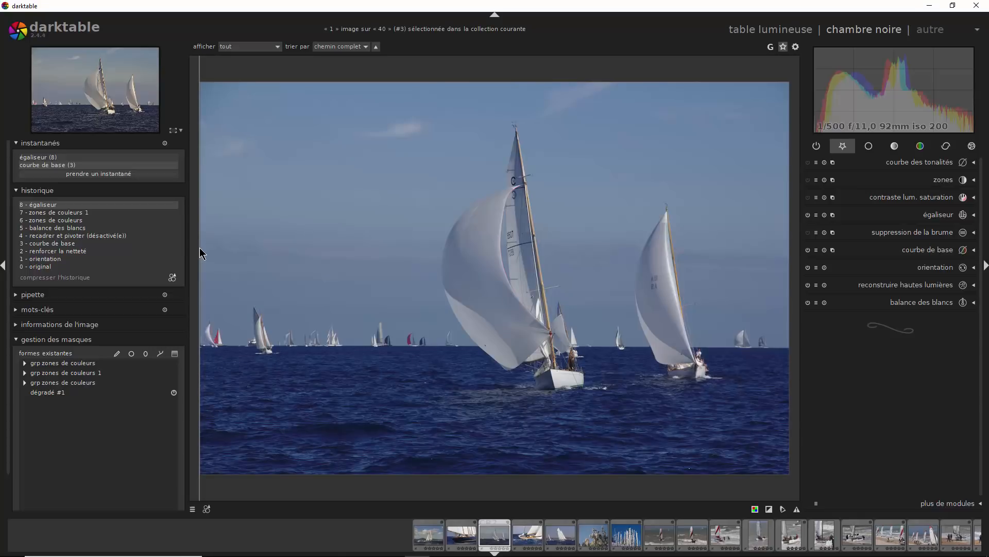
- Compare the sailboat photo with its base curve snapshot across the frame, and examine the equalizer's luma, chroma and edges curves
left_click_drag(200, 248, 783, 490)
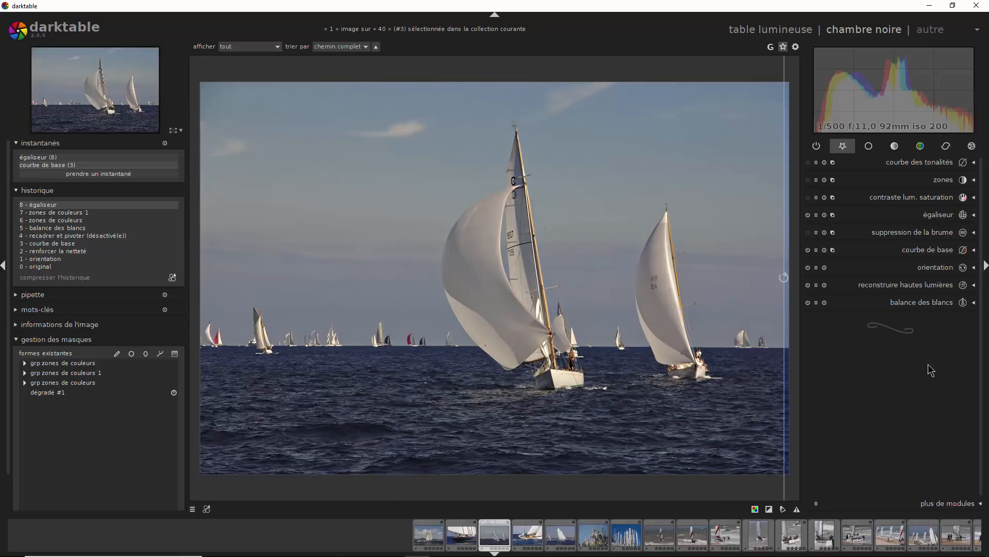
left_click(972, 219)
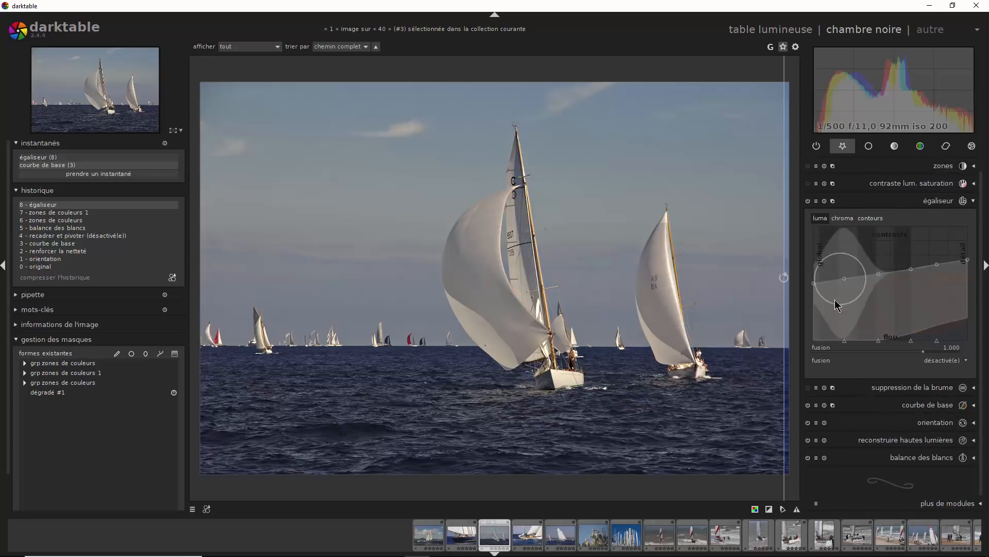
left_click(840, 219)
left_click(868, 219)
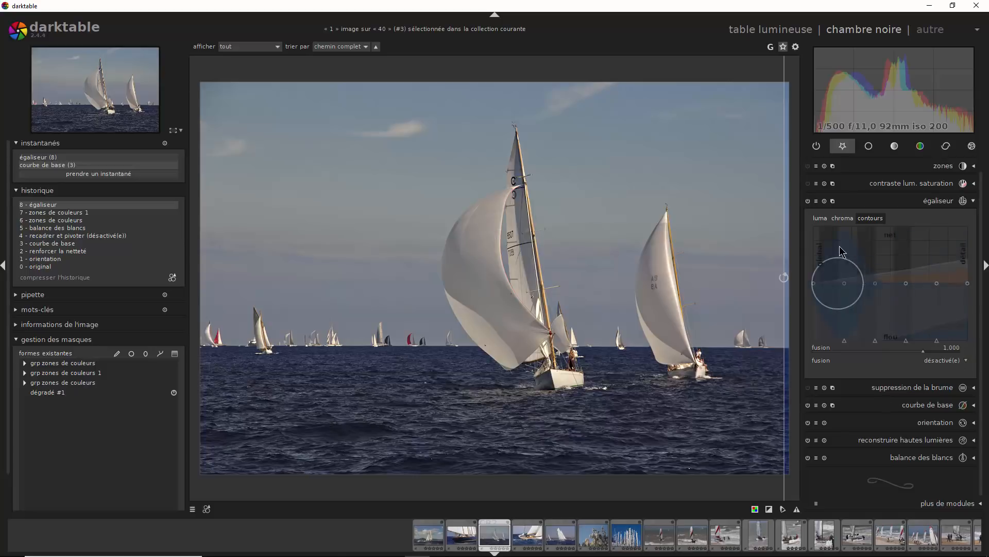
left_click(820, 218)
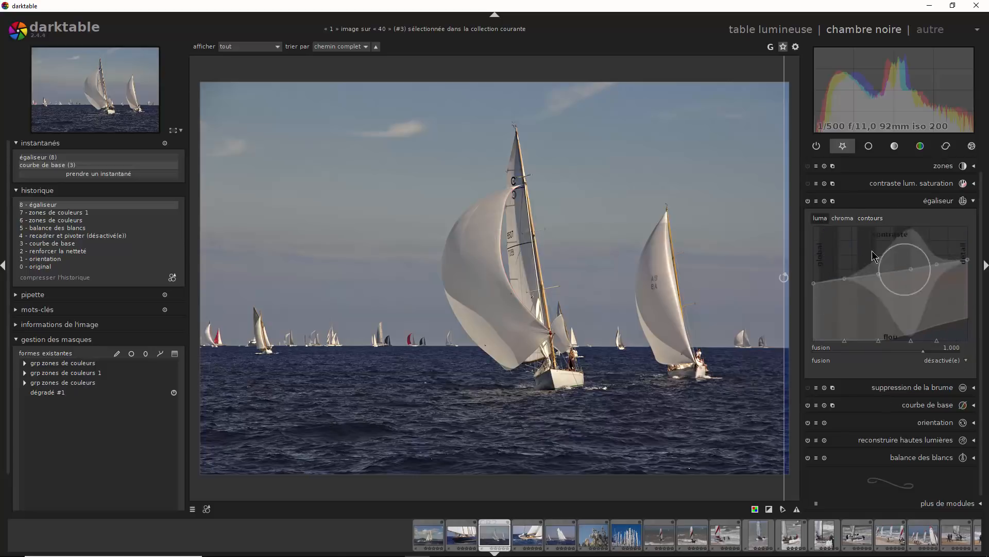
left_click(847, 219)
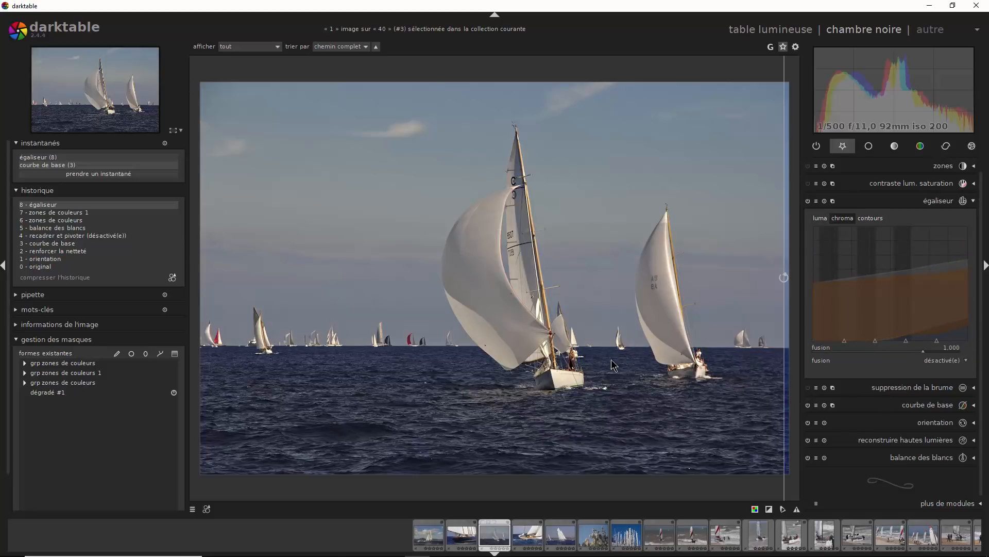